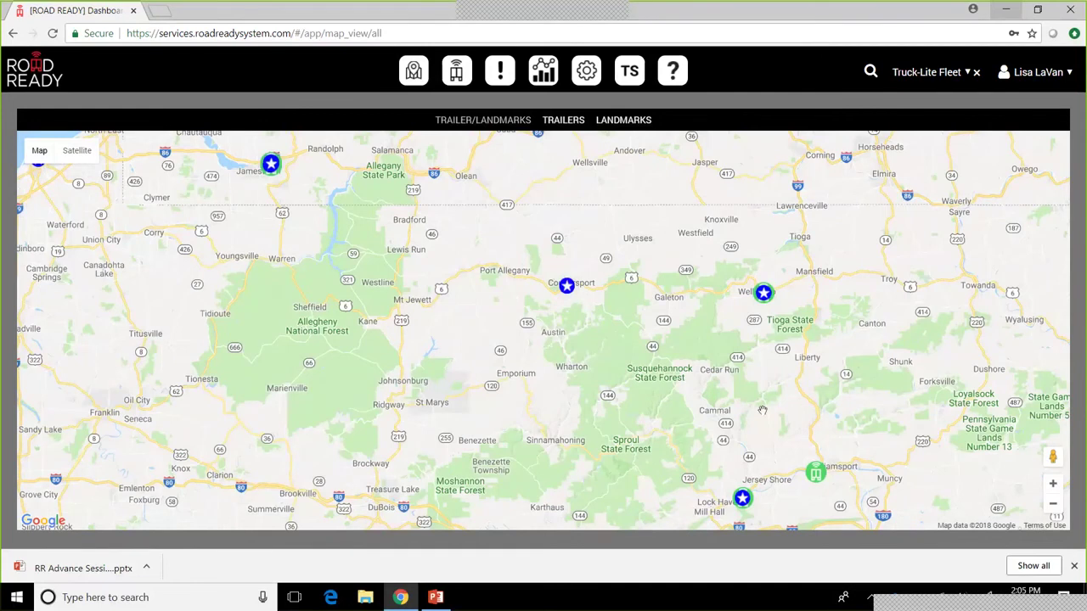
Open the details for trailer 205467 near Williamsport and start a landmark at its location
{"action": "left_click", "coordinate": [811, 476]}
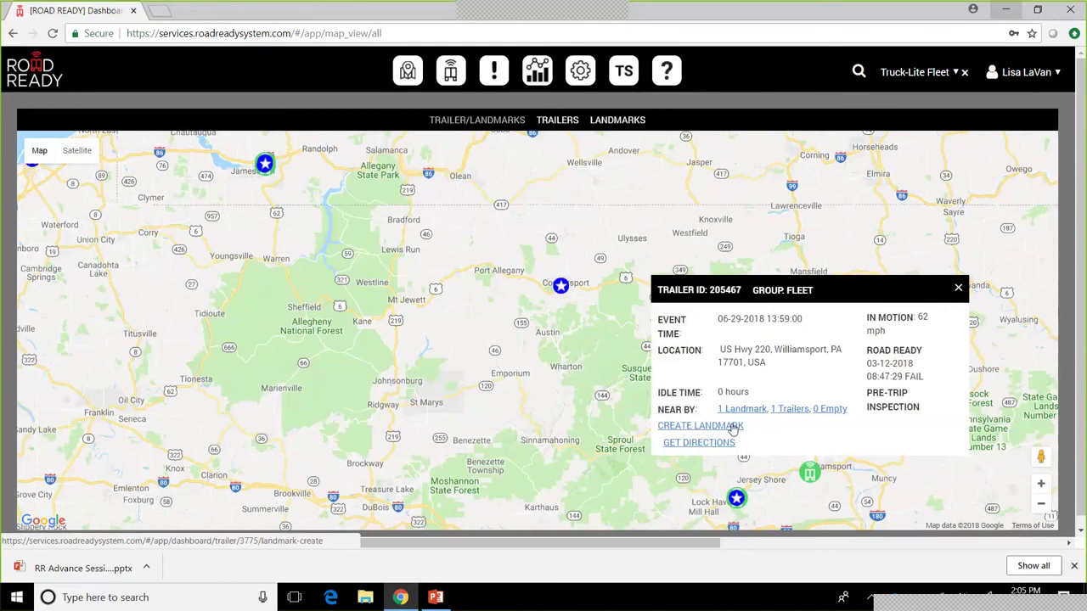
{"action": "left_click", "coordinate": [732, 427]}
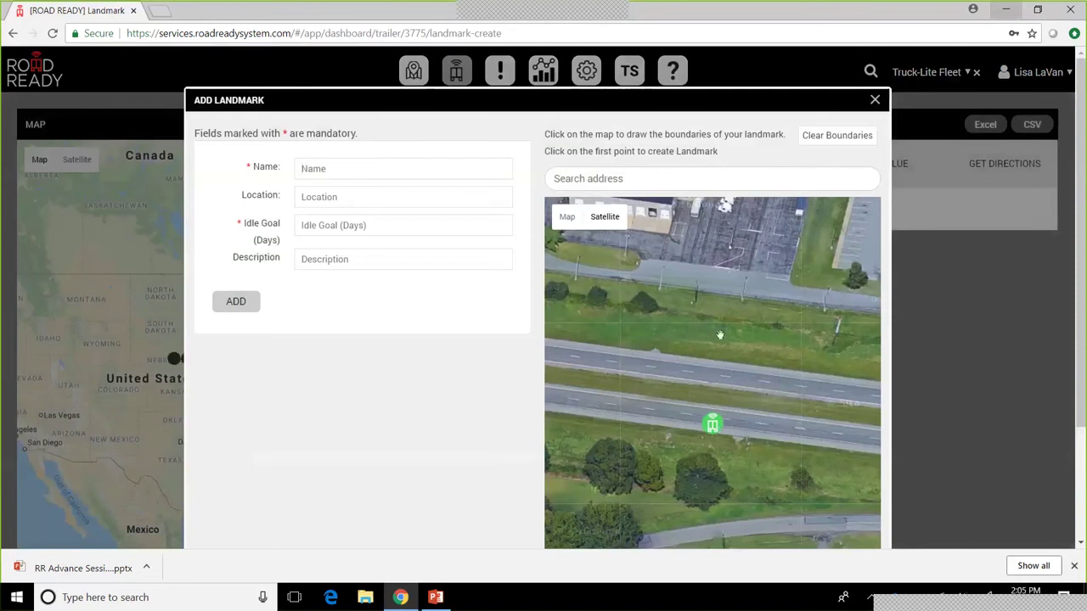
Draw a four-corner boundary around the building, then close the Add Landmark form without saving
{"action": "left_click_drag", "start_coordinate": [722, 276], "coordinate": [708, 426]}
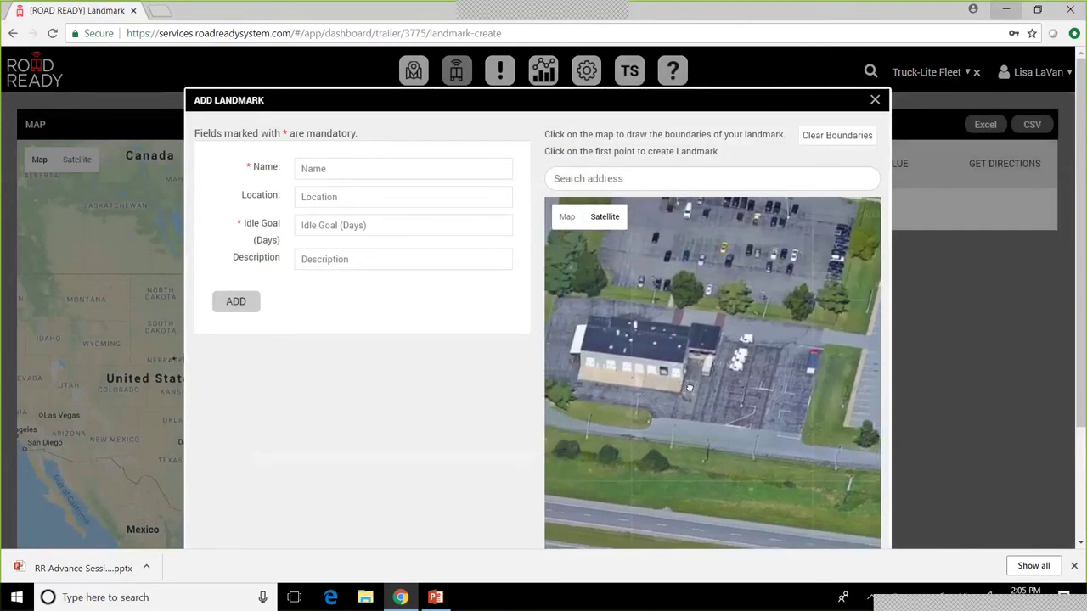
{"action": "left_click", "coordinate": [565, 301]}
{"action": "left_click", "coordinate": [554, 396]}
{"action": "left_click", "coordinate": [840, 437]}
{"action": "left_click", "coordinate": [860, 337]}
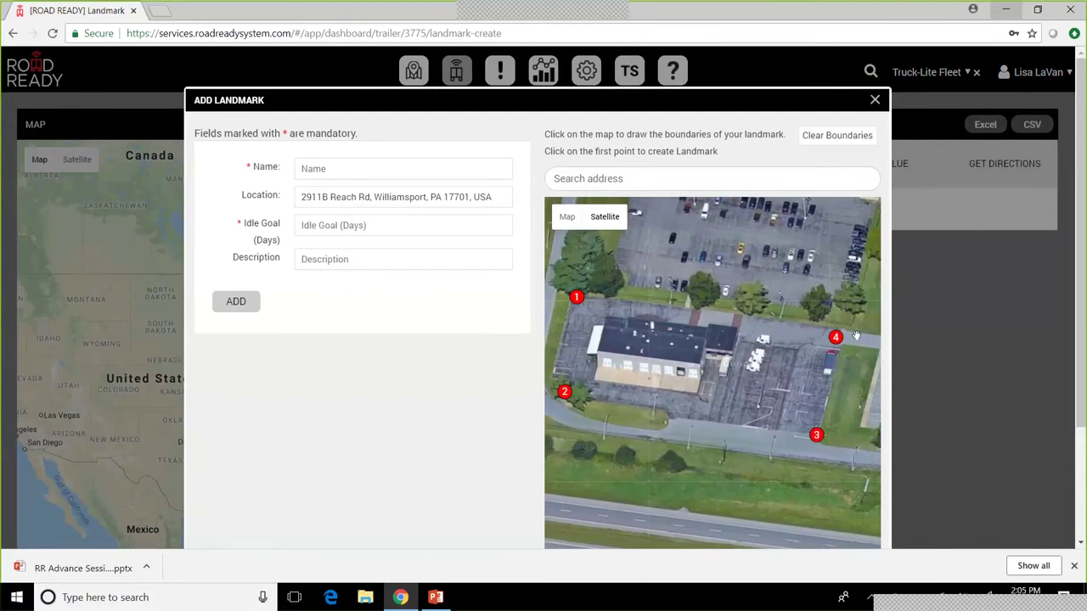
{"action": "left_click", "coordinate": [876, 101]}
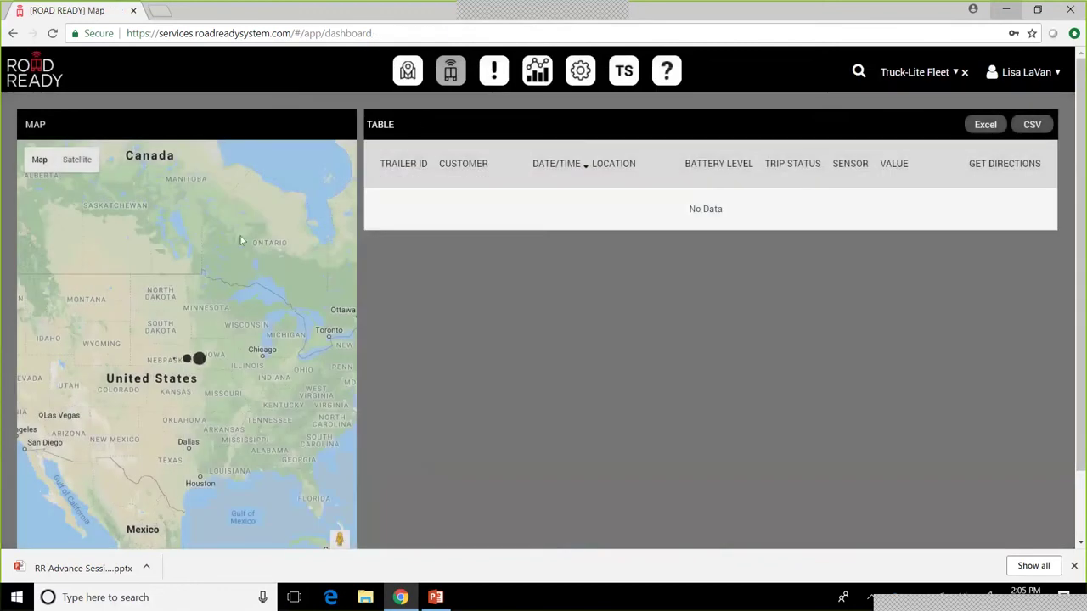
Toggle the full trailer map view, then view and close the Williamsport trailer's details
{"action": "left_click", "coordinate": [412, 83]}
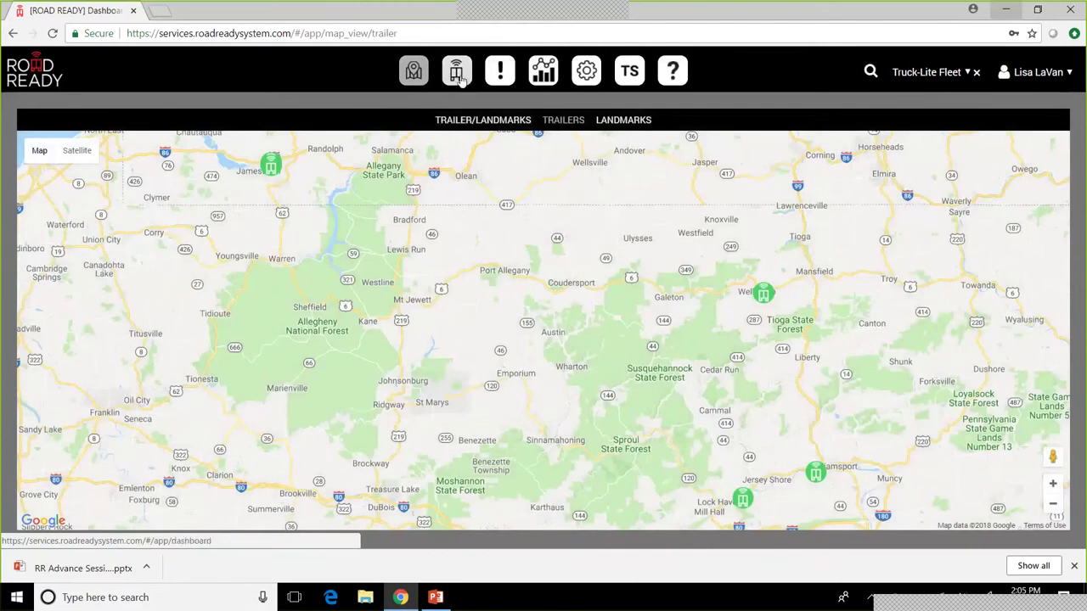
{"action": "left_click", "coordinate": [457, 74]}
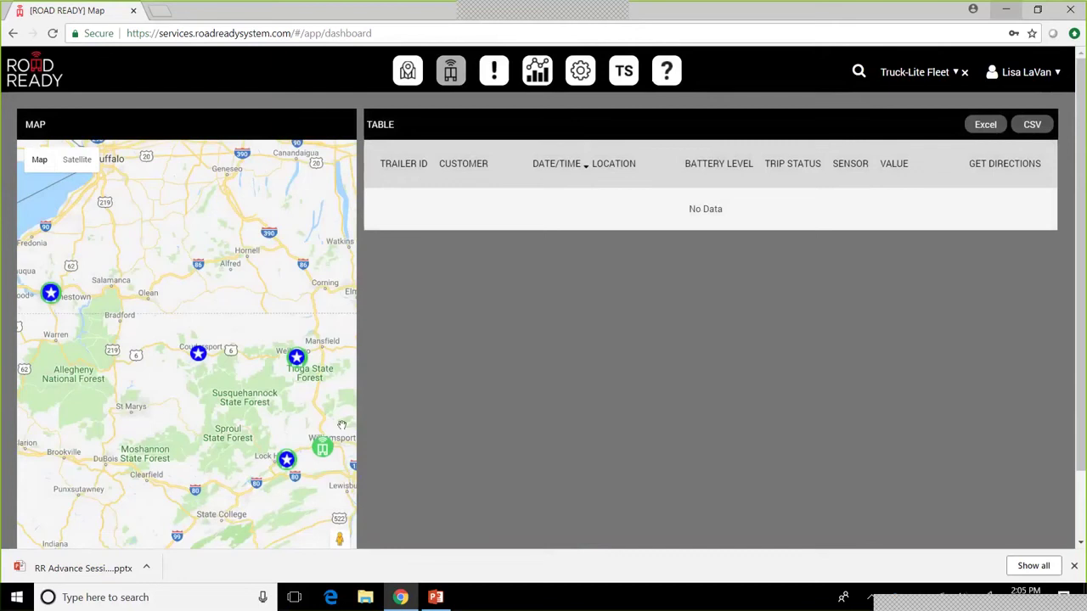
{"action": "left_click", "coordinate": [323, 448]}
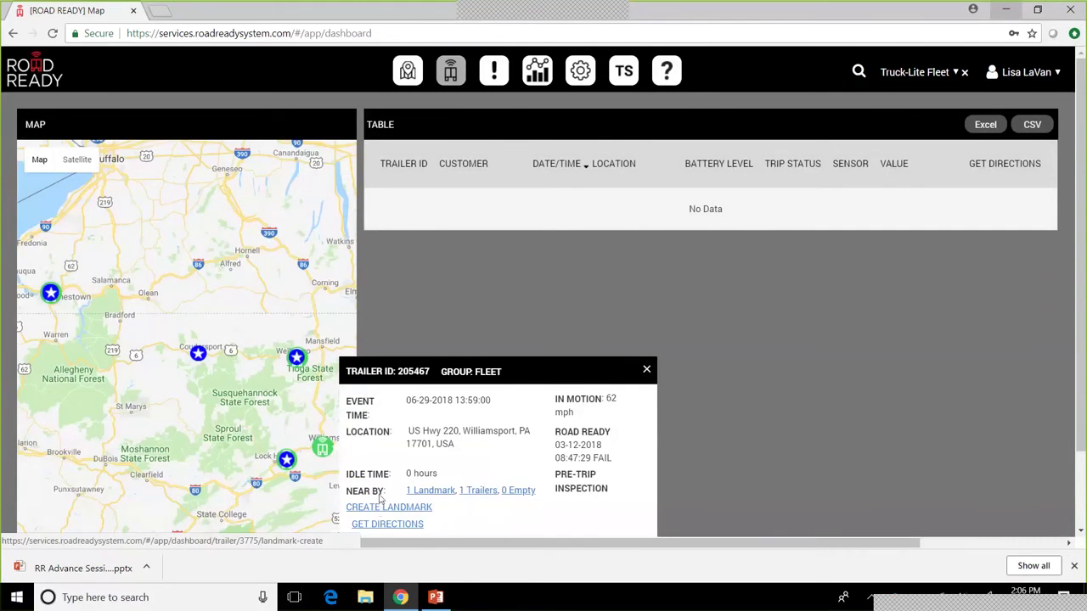
{"action": "left_click", "coordinate": [600, 185]}
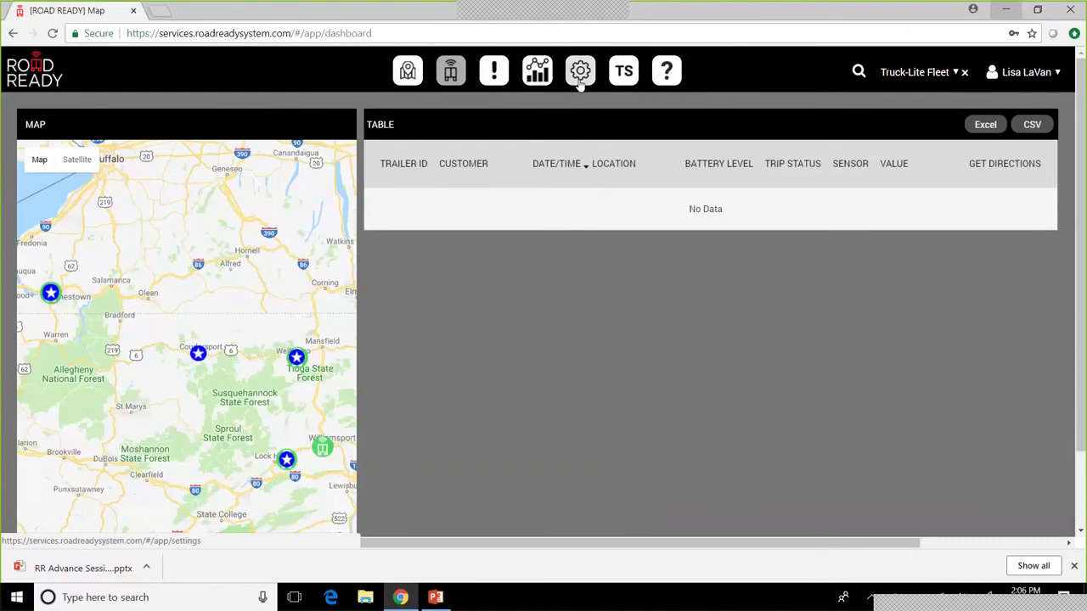
Go to Landmark Settings and start a new blank landmark
{"action": "left_click", "coordinate": [579, 81]}
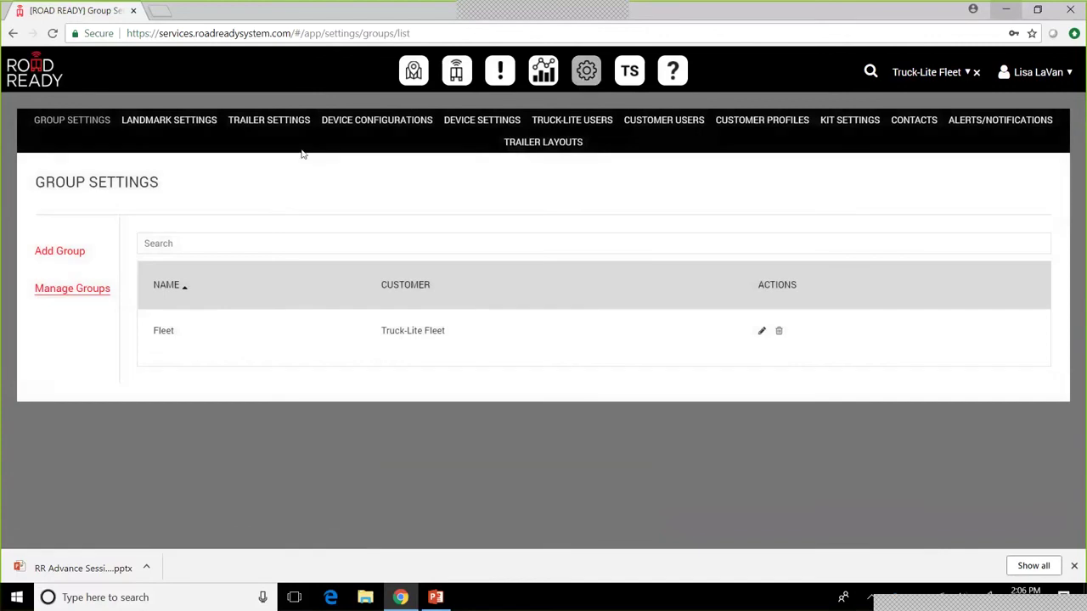
{"action": "left_click", "coordinate": [183, 124]}
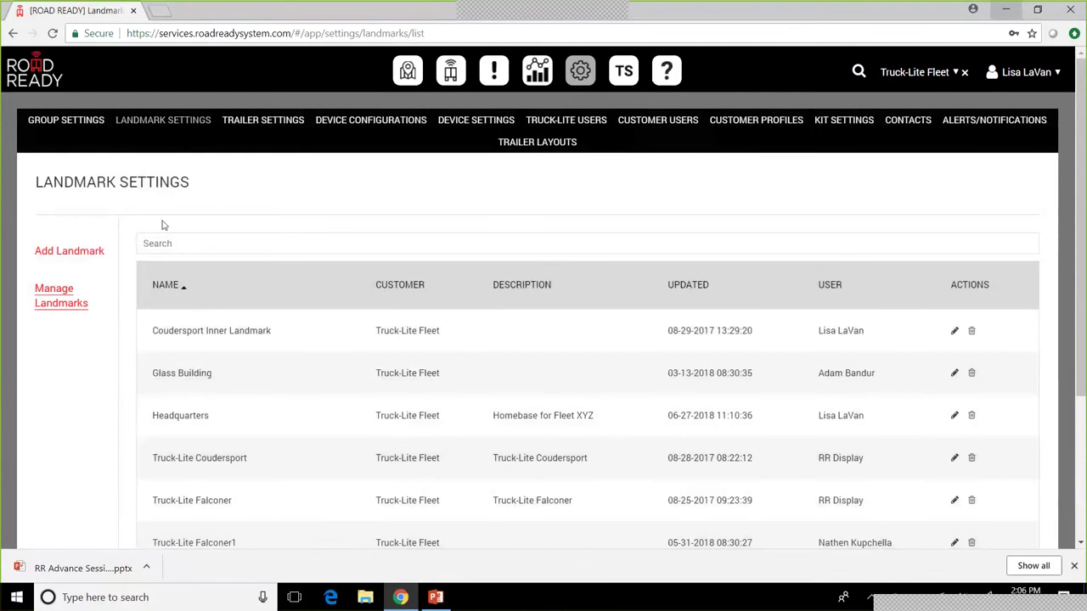
{"action": "left_click", "coordinate": [82, 256]}
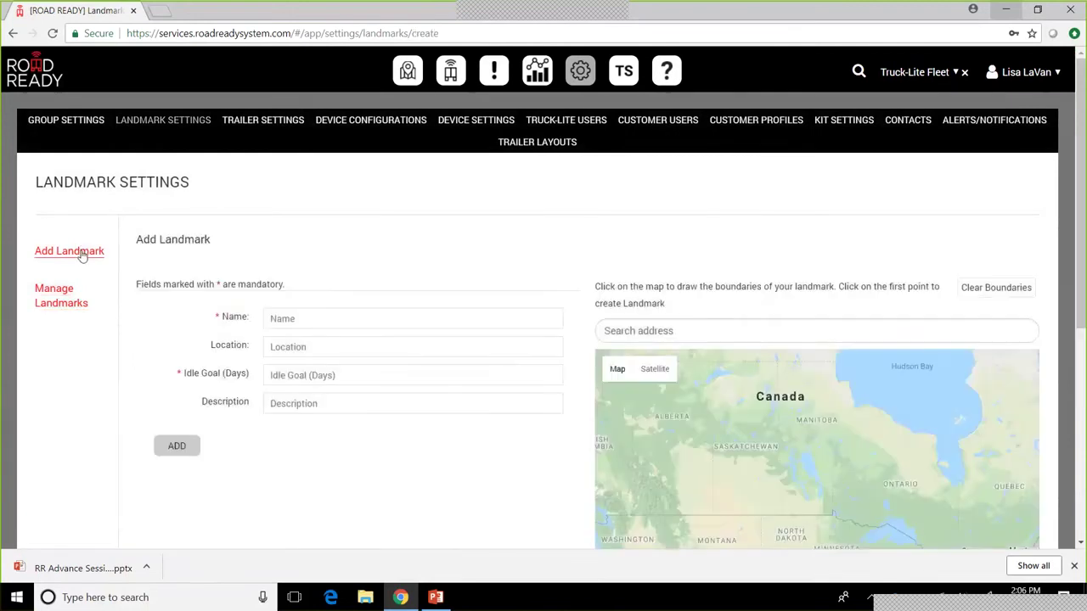
Name the landmark 'Headquarters'
{"action": "left_click_drag", "start_coordinate": [1076, 255], "coordinate": [1053, 335]}
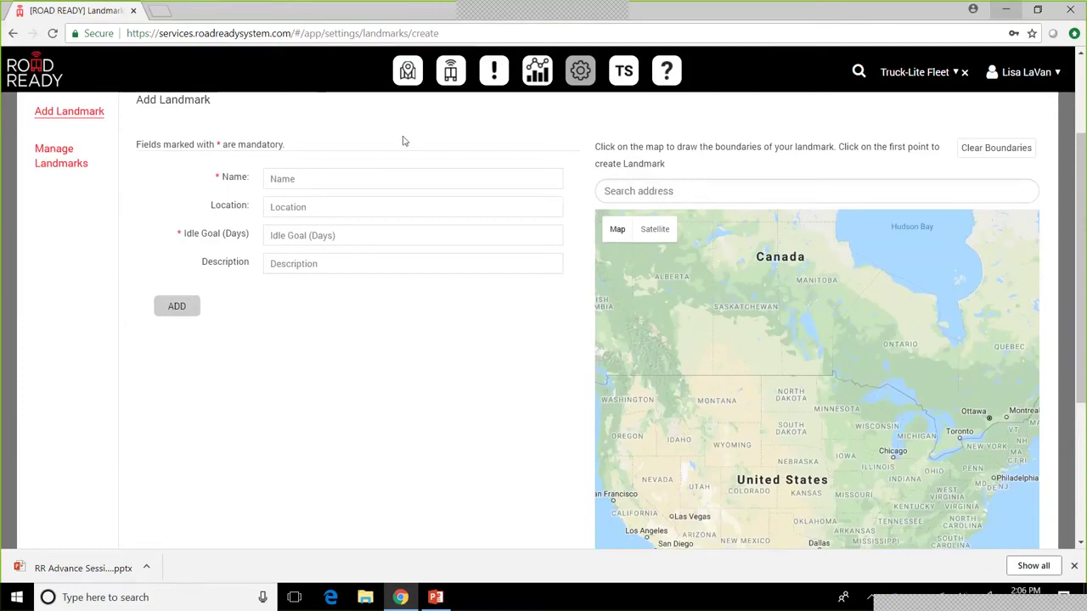
{"action": "left_click", "coordinate": [303, 178]}
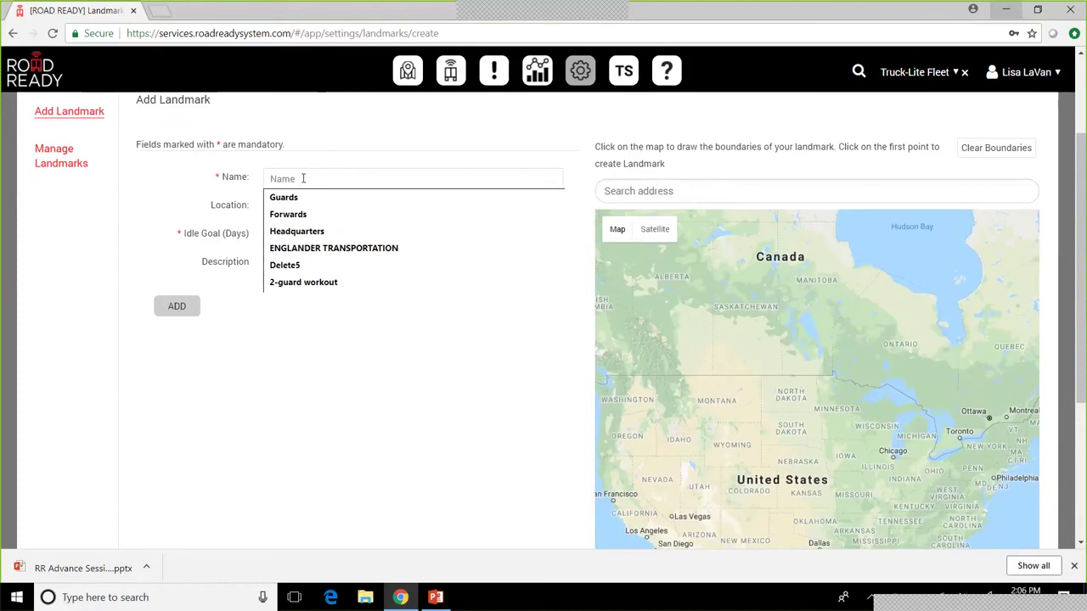
{"action": "left_click", "coordinate": [304, 179]}
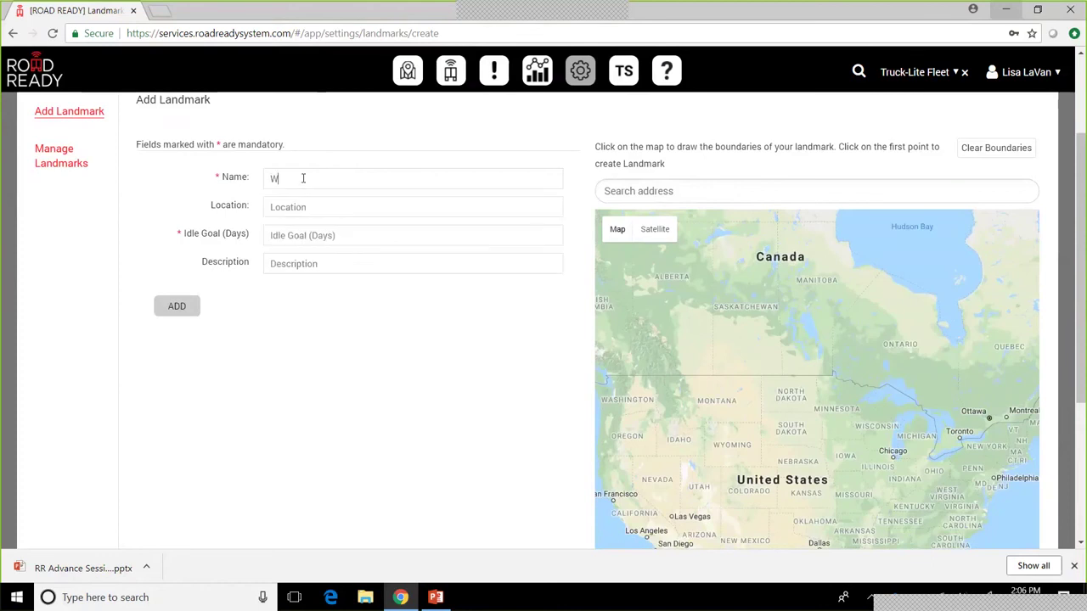
{"action": "type", "text": "Headquarters"}
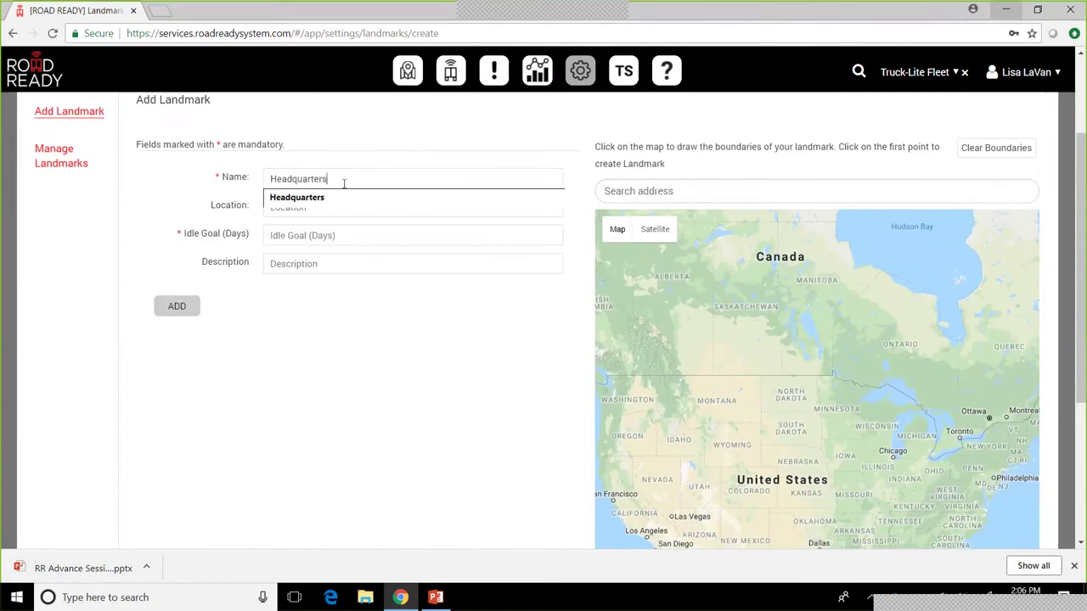
{"action": "key", "text": "Tab"}
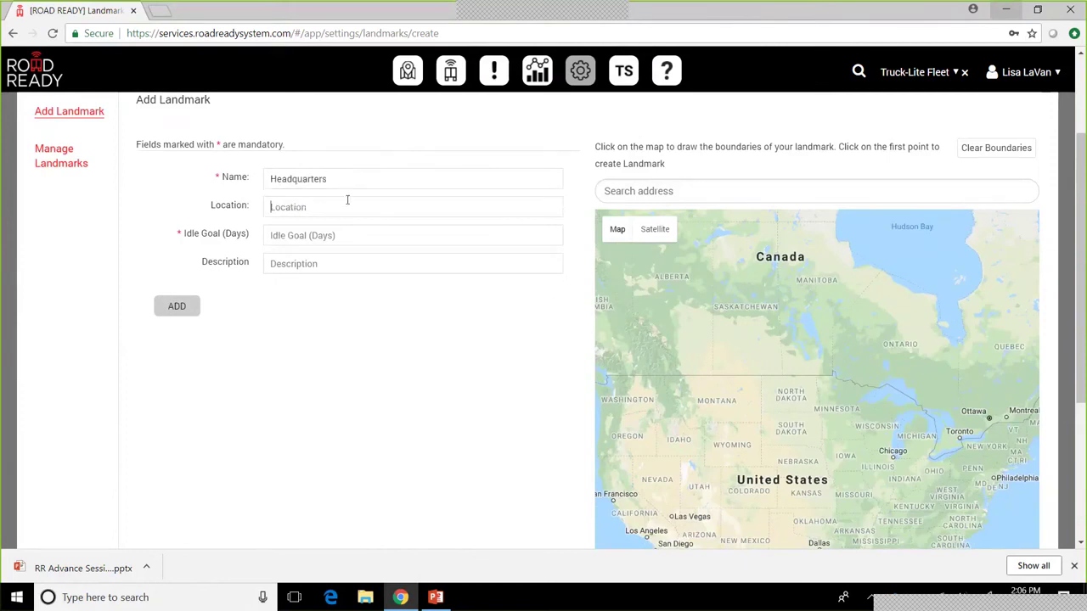
Set the landmark's idle goal to 5 days
{"action": "right_click", "coordinate": [239, 303]}
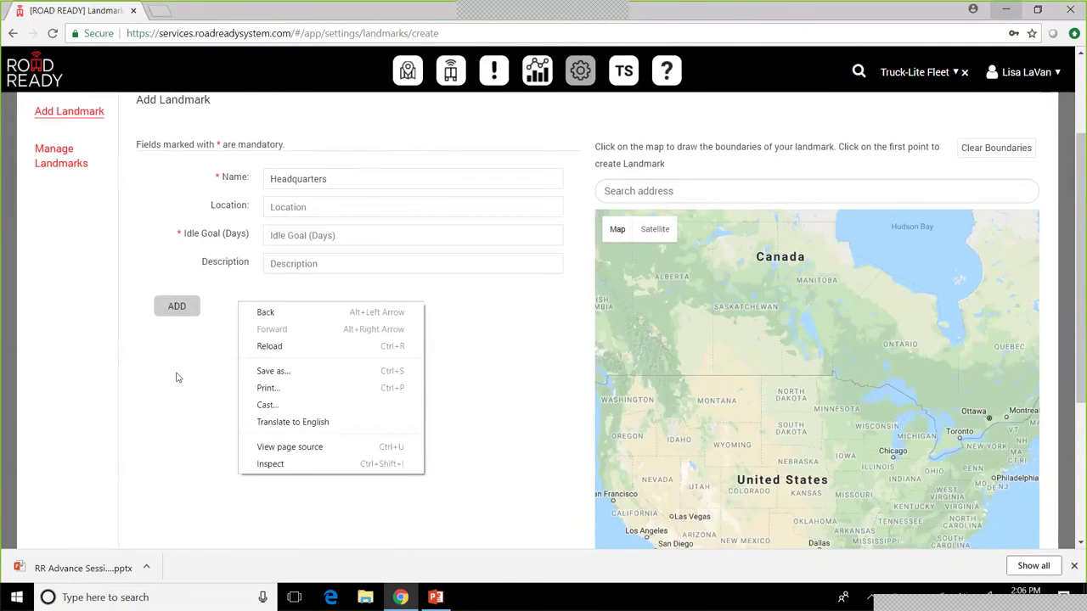
{"action": "left_click", "coordinate": [283, 207]}
{"action": "scroll", "coordinate": [283, 207], "scroll_direction": "up", "scroll_amount": 1}
{"action": "scroll", "coordinate": [284, 208], "scroll_direction": "up", "scroll_amount": 1}
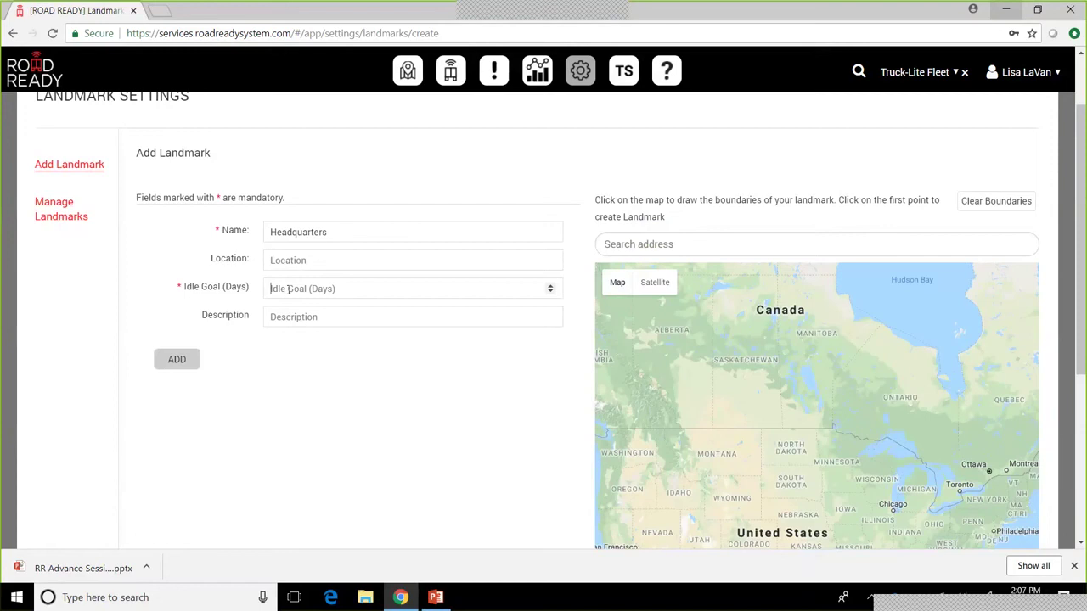
{"action": "type", "text": "2"}
{"action": "key", "text": "BackSpace"}
{"action": "type", "text": "2"}
{"action": "key", "text": "BackSpace"}
{"action": "type", "text": "5"}
Enter the description 'Truck-Lite Headquarters'
{"action": "left_click", "coordinate": [287, 319]}
{"action": "type", "text": "Truck-le"}
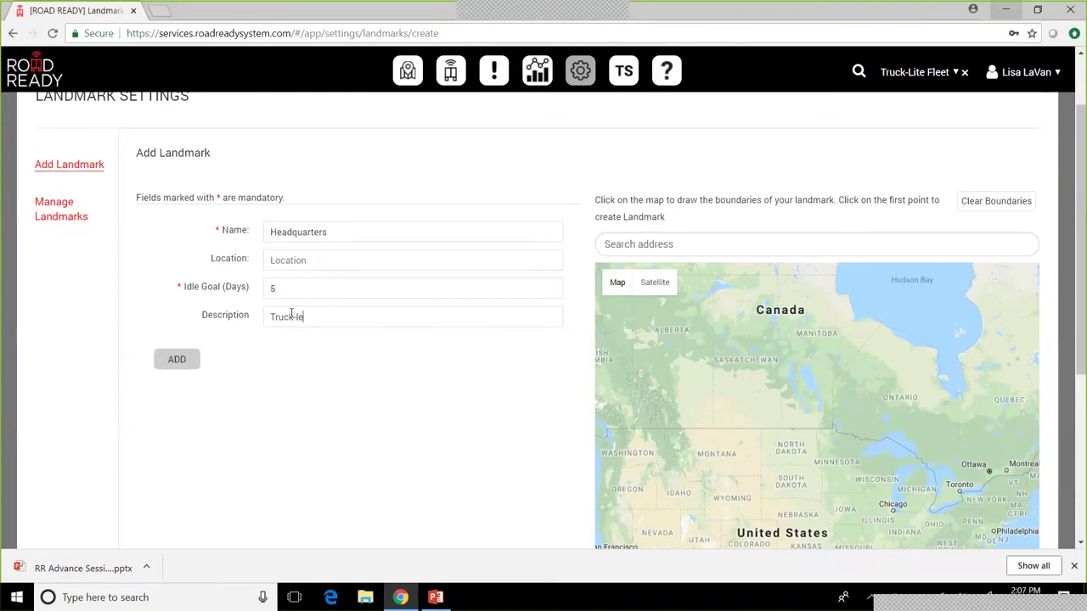
{"action": "key", "text": "BackSpace"}
{"action": "type", "text": "Lite Headquarters"}
Zoom the landmark map in on Steele City and Hollenberg, Kansas
{"action": "left_click_drag", "start_coordinate": [1081, 301], "coordinate": [1078, 338]}
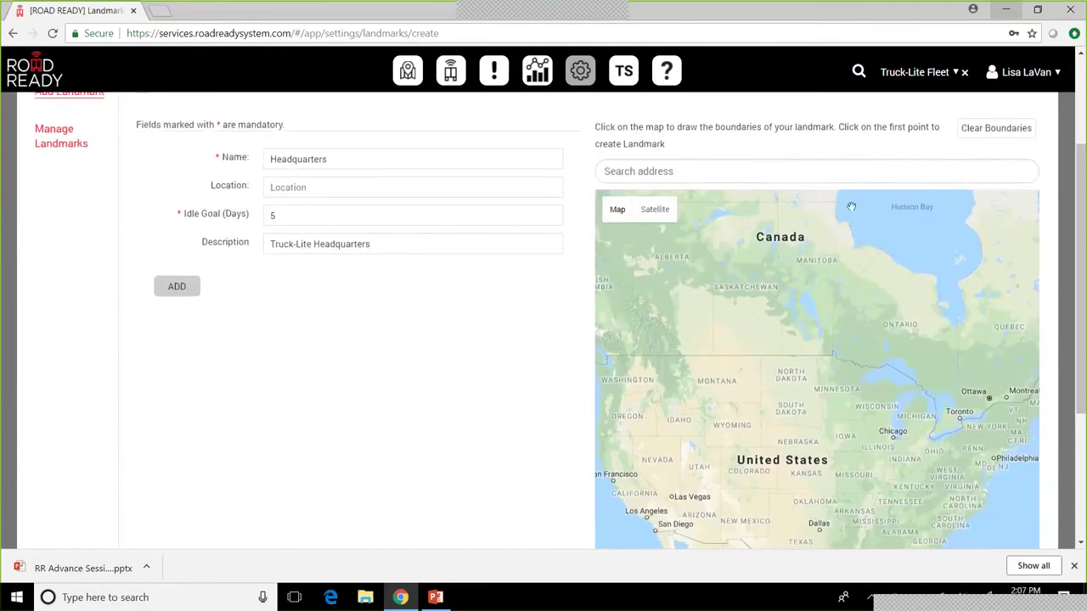
{"action": "left_click_drag", "start_coordinate": [1083, 284], "coordinate": [1083, 365]}
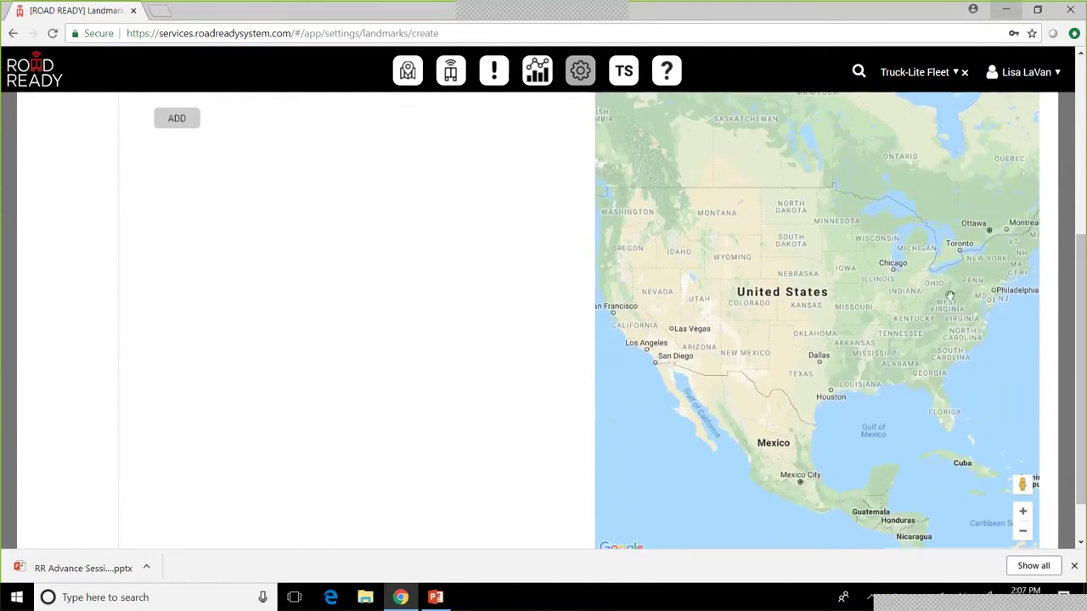
{"action": "left_click", "coordinate": [1023, 532]}
{"action": "left_click", "coordinate": [1023, 516]}
{"action": "left_click", "coordinate": [1023, 517]}
{"action": "left_click", "coordinate": [1023, 517]}
{"action": "left_click", "coordinate": [1024, 517]}
{"action": "left_click", "coordinate": [1023, 517]}
{"action": "left_click", "coordinate": [1023, 516]}
{"action": "left_click", "coordinate": [1023, 516]}
{"action": "left_click", "coordinate": [1023, 517]}
{"action": "left_click", "coordinate": [1023, 516]}
{"action": "left_click", "coordinate": [1023, 516]}
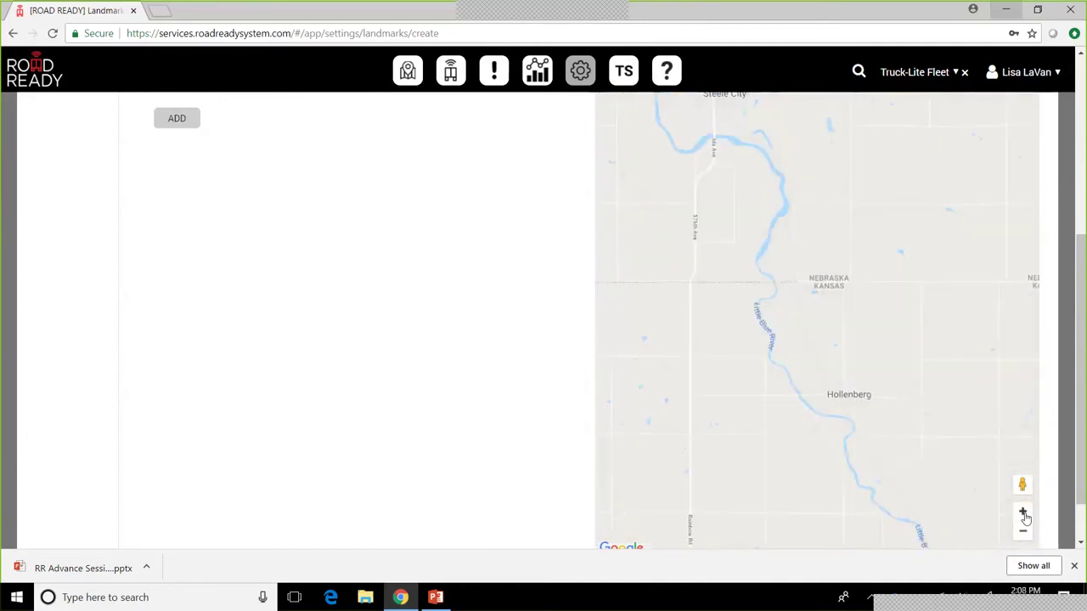
{"action": "left_click_drag", "start_coordinate": [1082, 412], "coordinate": [1084, 363]}
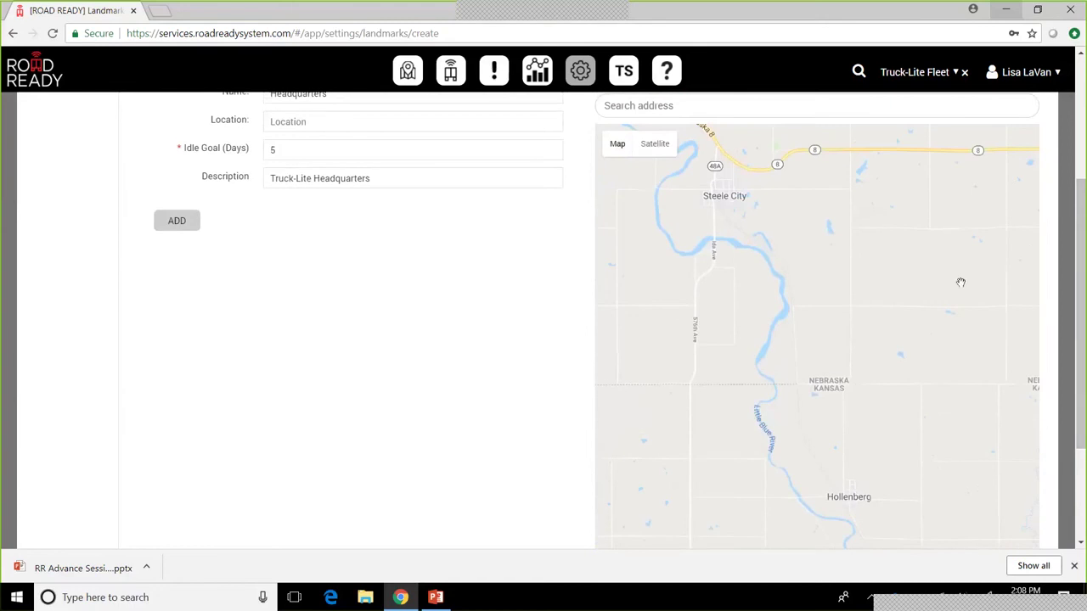
Switch the map to satellite imagery and navigate to Main St in Steele City
{"action": "left_click", "coordinate": [663, 150]}
{"action": "left_click_drag", "start_coordinate": [730, 213], "coordinate": [771, 298]}
{"action": "scroll", "coordinate": [1084, 415], "scroll_direction": "down", "scroll_amount": 2}
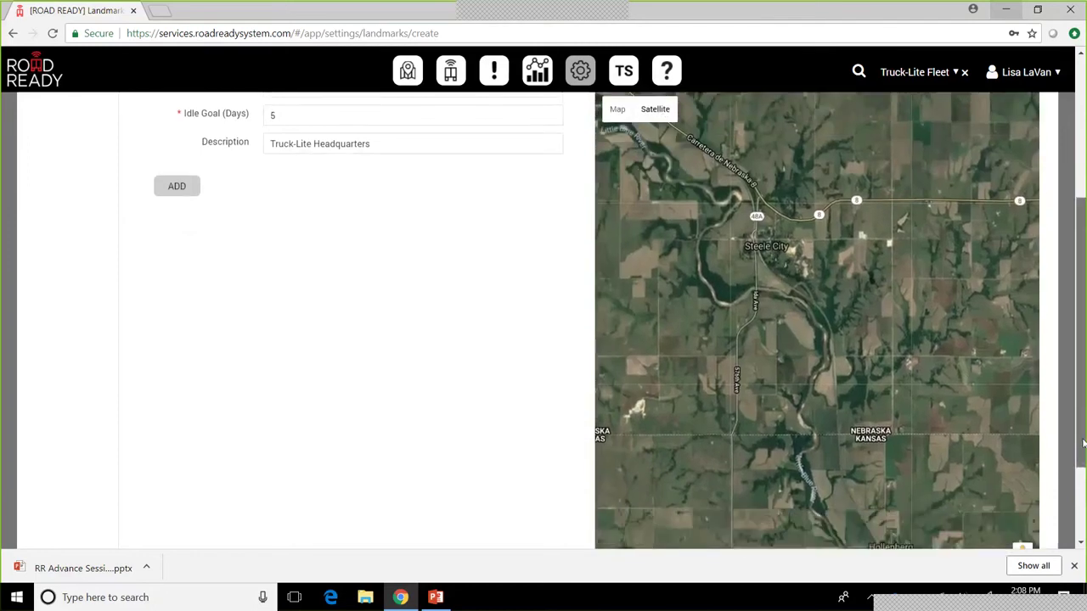
{"action": "left_click", "coordinate": [1023, 516]}
{"action": "left_click", "coordinate": [1024, 516]}
{"action": "left_click", "coordinate": [1024, 516]}
{"action": "left_click", "coordinate": [1023, 534]}
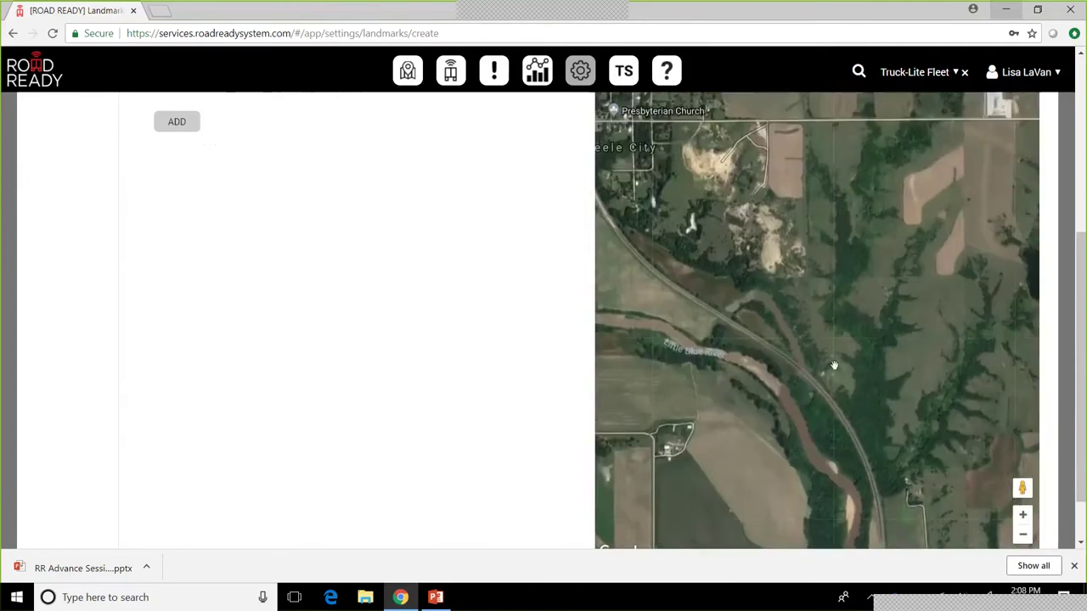
{"action": "left_click", "coordinate": [1023, 534]}
{"action": "left_click", "coordinate": [1023, 534]}
{"action": "left_click", "coordinate": [1023, 515]}
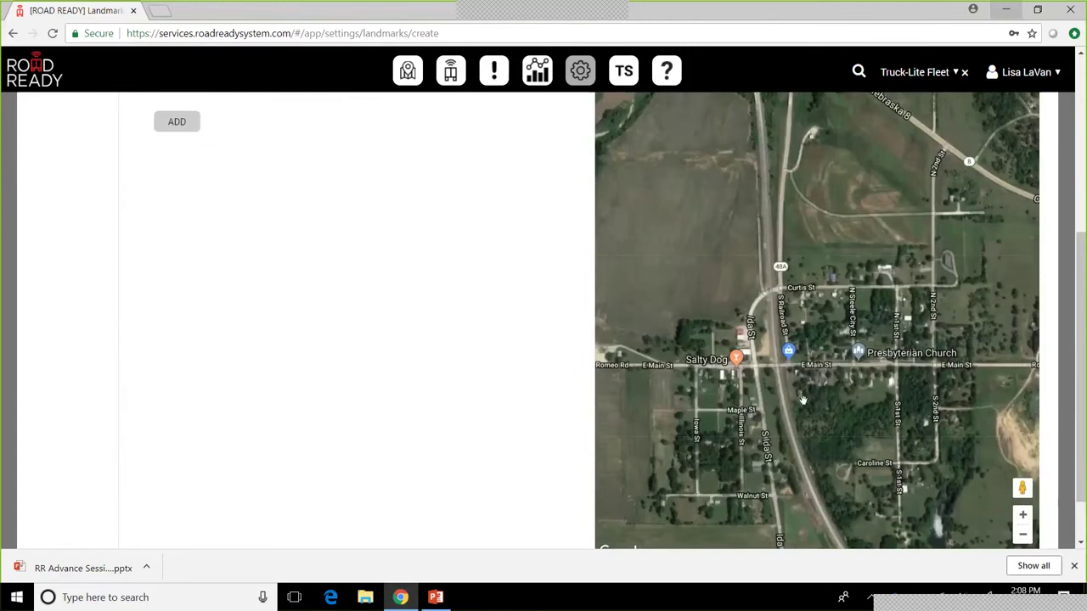
{"action": "left_click", "coordinate": [1022, 516]}
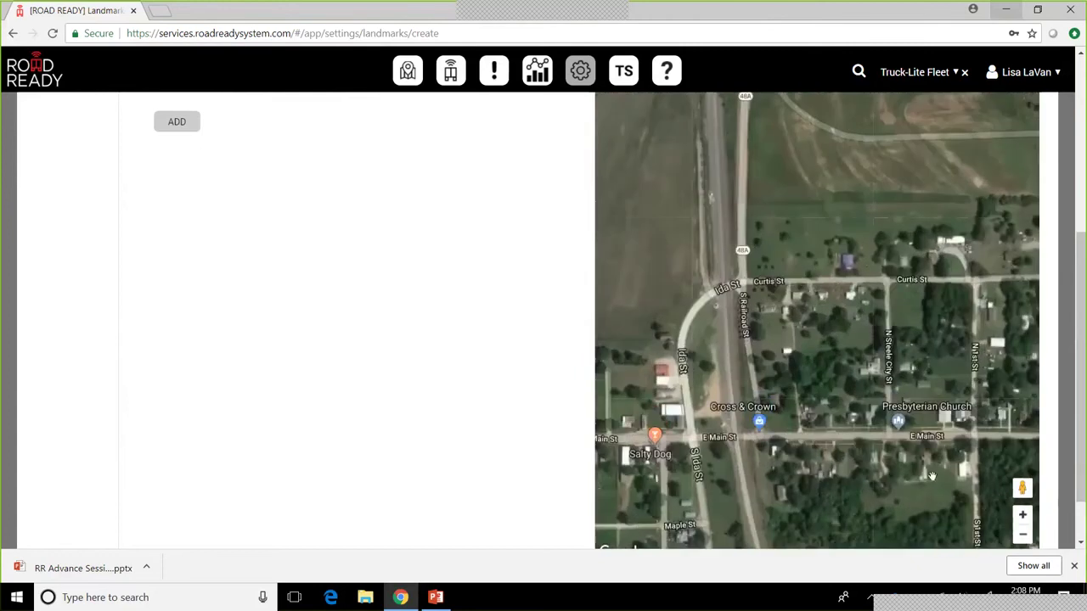
{"action": "left_click_drag", "start_coordinate": [659, 405], "coordinate": [838, 341]}
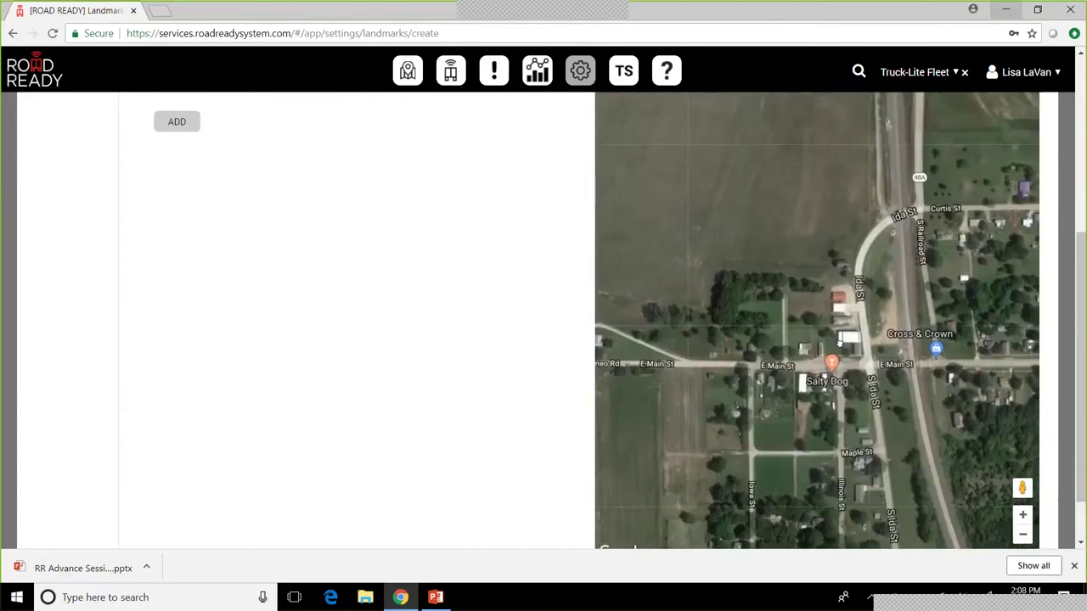
{"action": "scroll", "coordinate": [815, 288], "scroll_direction": "up", "scroll_amount": 1}
{"action": "left_click_drag", "start_coordinate": [925, 452], "coordinate": [883, 327]}
{"action": "left_click", "coordinate": [1023, 516]}
{"action": "left_click_drag", "start_coordinate": [618, 360], "coordinate": [659, 249]}
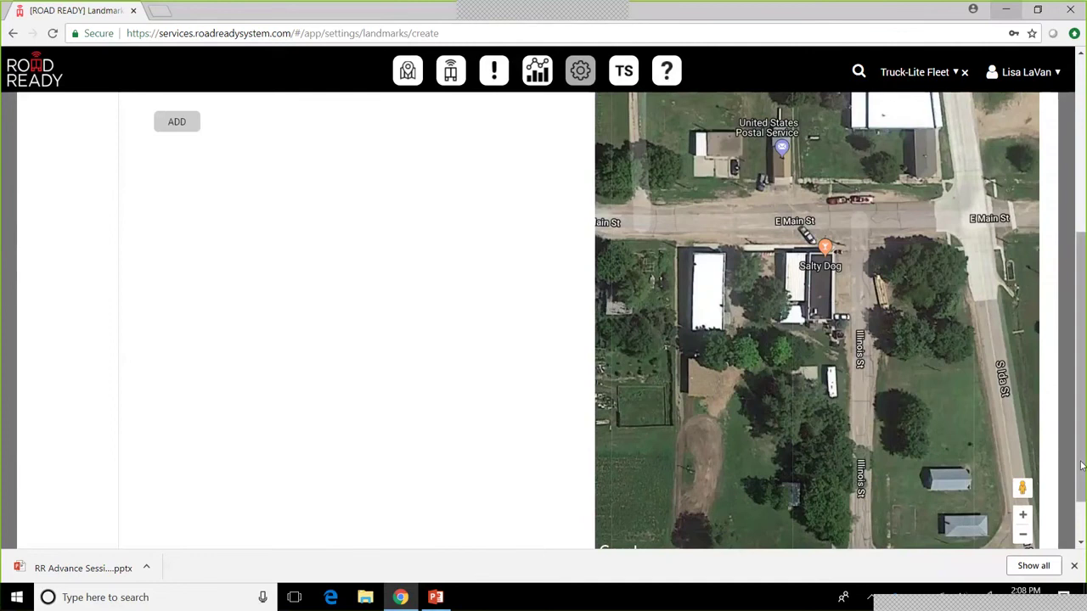
{"action": "scroll", "coordinate": [671, 371], "scroll_direction": "up", "scroll_amount": 3}
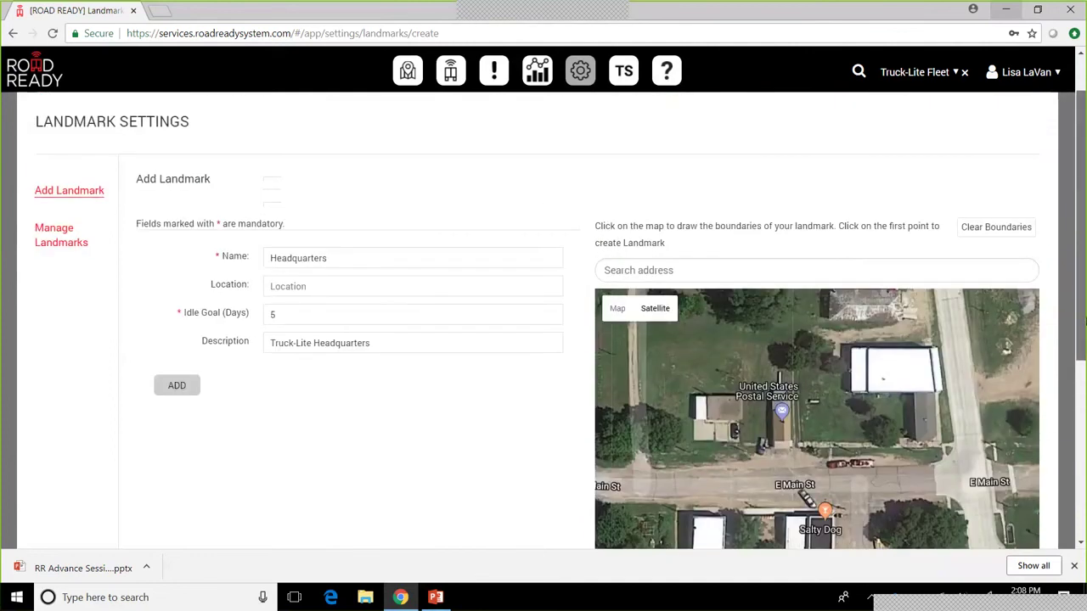
{"action": "left_click", "coordinate": [639, 267]}
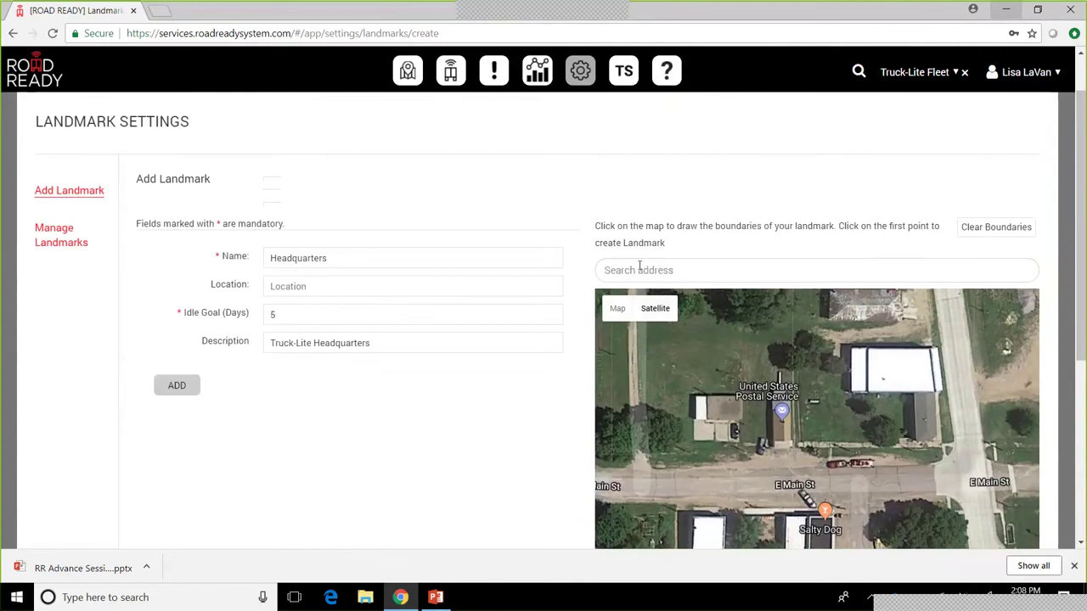
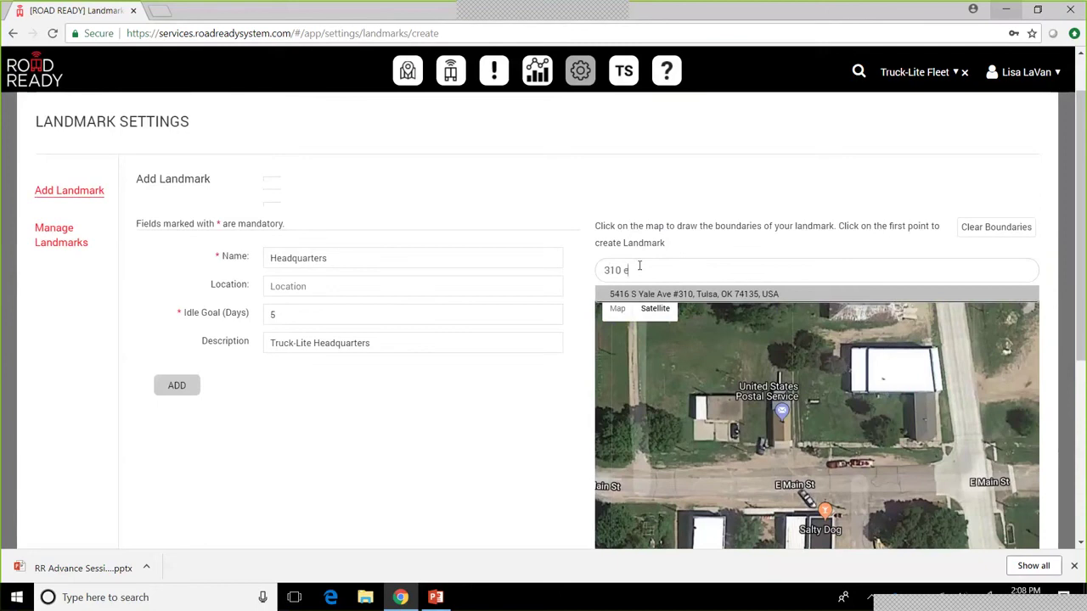
{"action": "key", "text": "BackSpace"}
{"action": "key", "text": "BackSpace"}
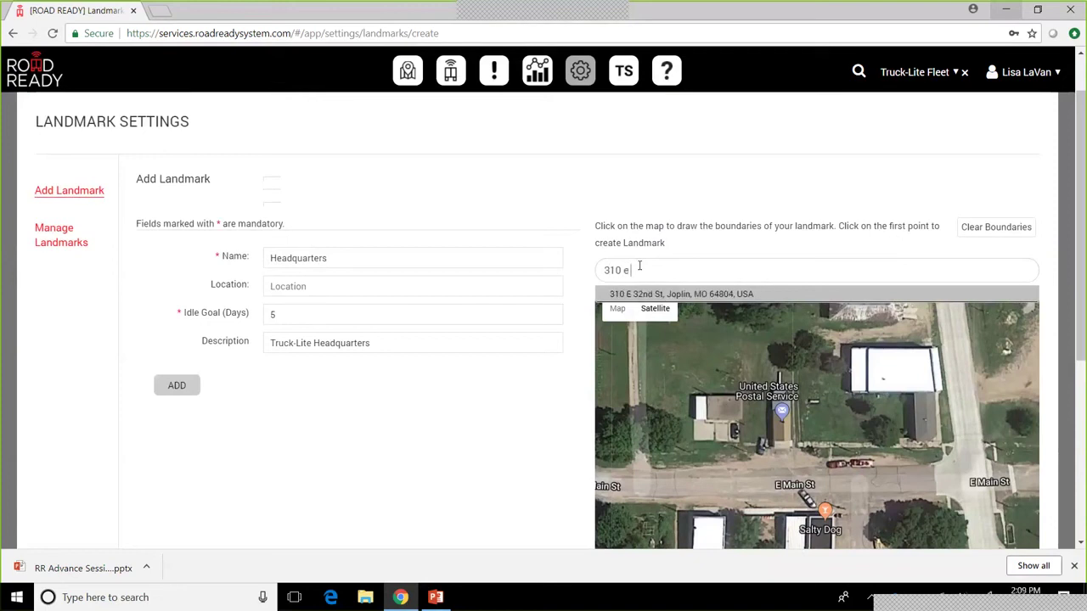
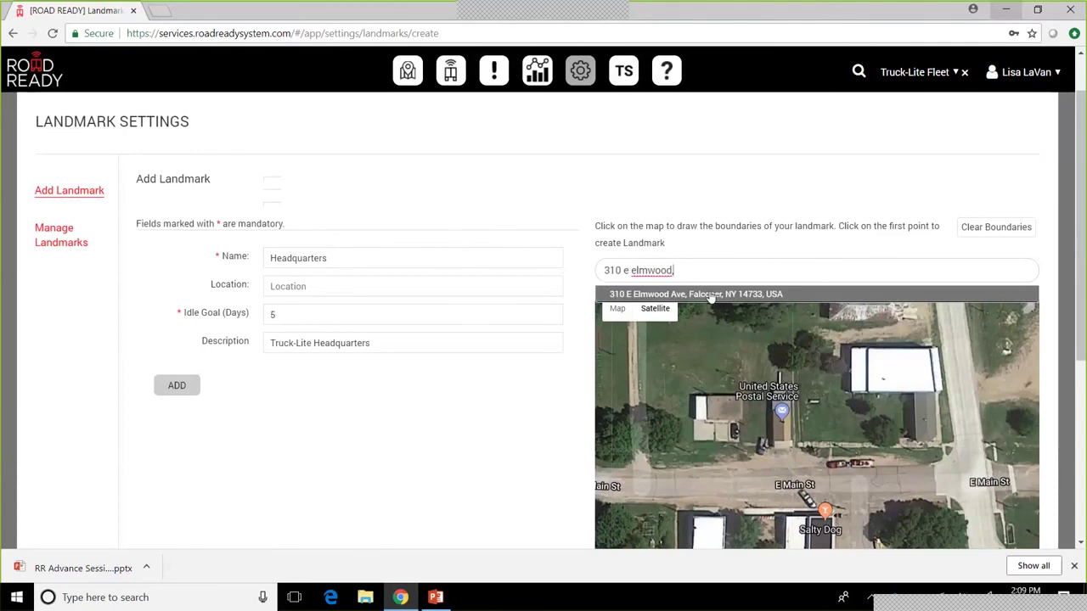
{"action": "left_click", "coordinate": [712, 295]}
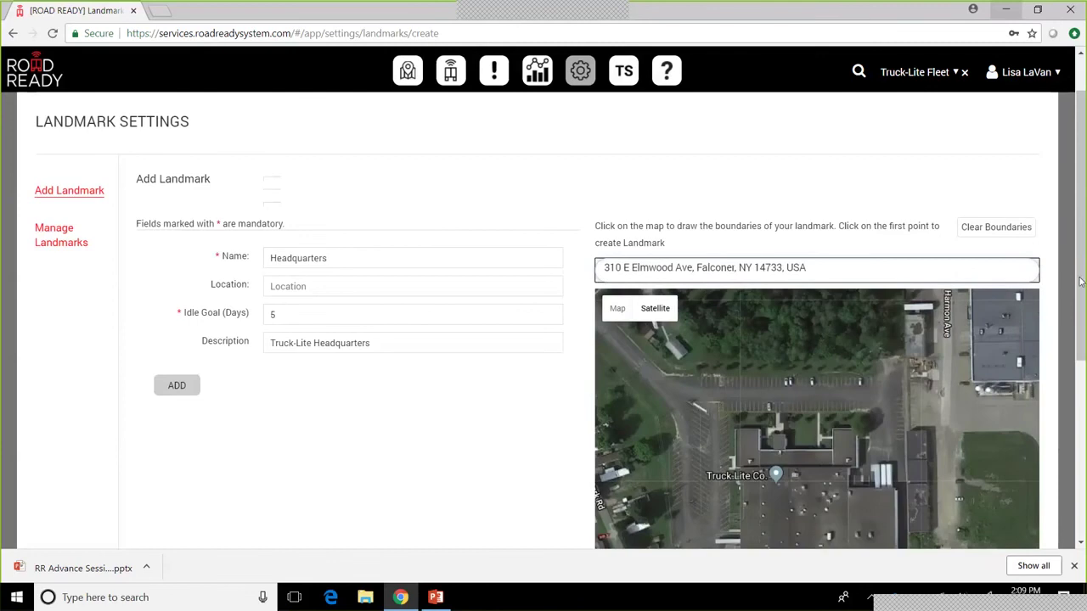
Adjust the zoom to frame the Truck-Lite Co. building and surrounding roads
{"action": "scroll", "coordinate": [1050, 312], "scroll_direction": "down", "scroll_amount": 3}
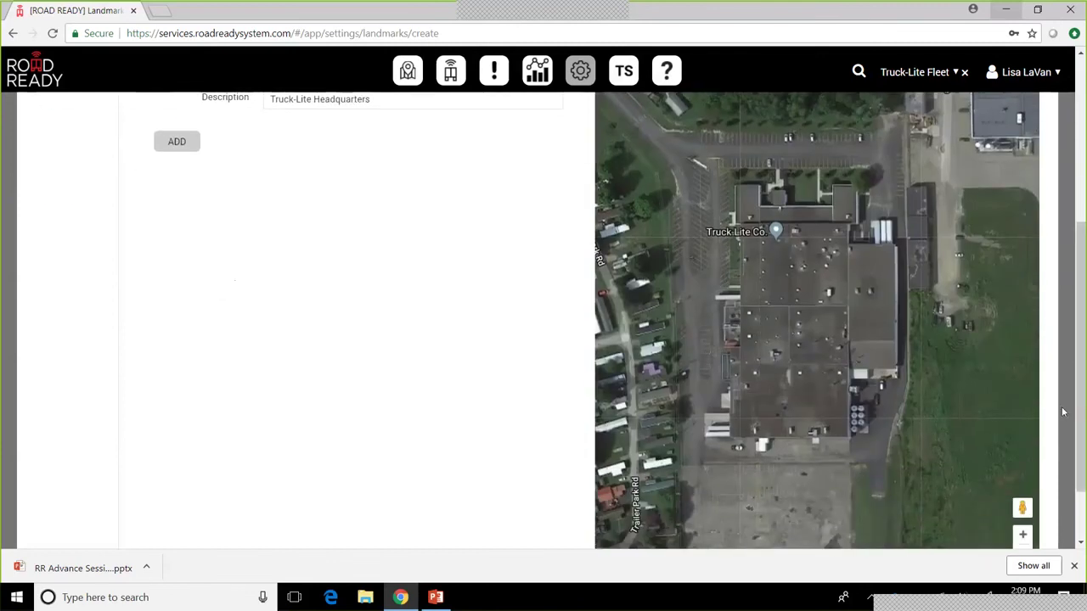
{"action": "left_click_drag", "start_coordinate": [1083, 471], "coordinate": [1083, 494]}
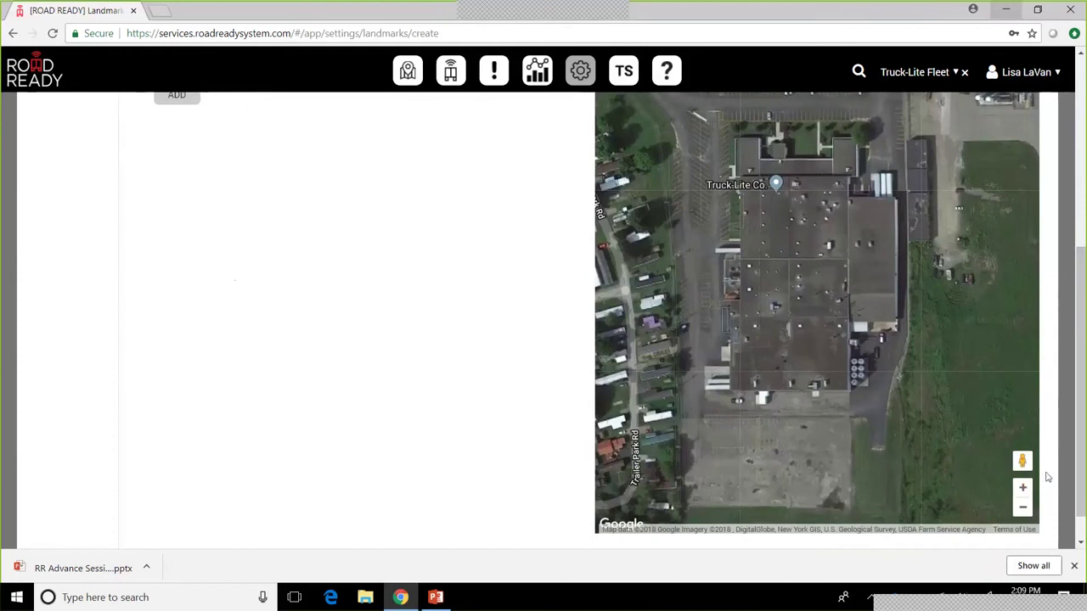
{"action": "left_click", "coordinate": [1023, 489]}
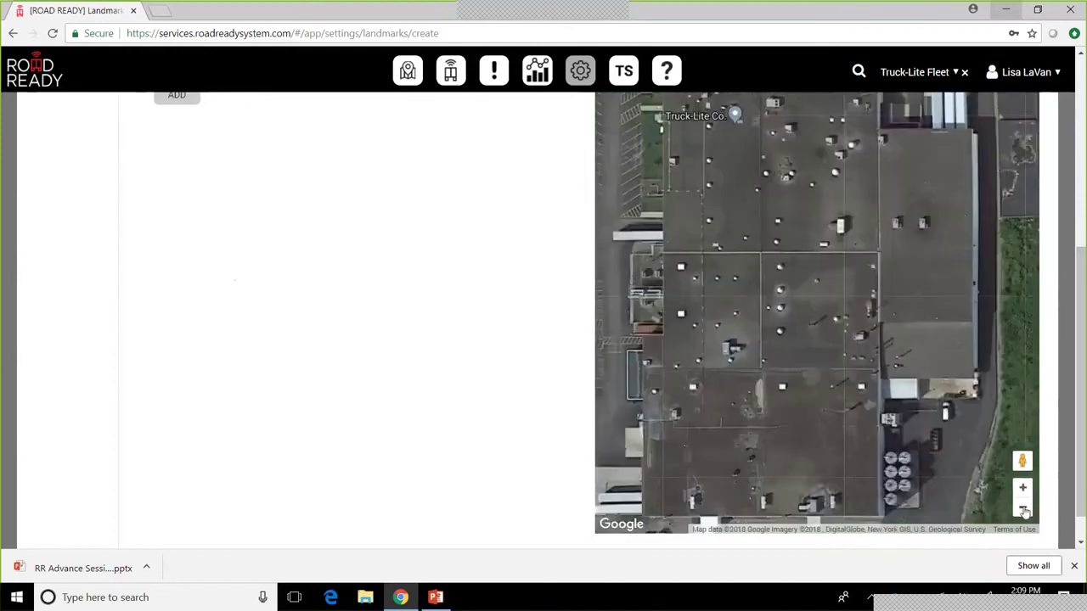
{"action": "left_click", "coordinate": [1024, 509]}
{"action": "left_click", "coordinate": [1023, 509]}
{"action": "left_click_drag", "start_coordinate": [1079, 460], "coordinate": [1080, 429]}
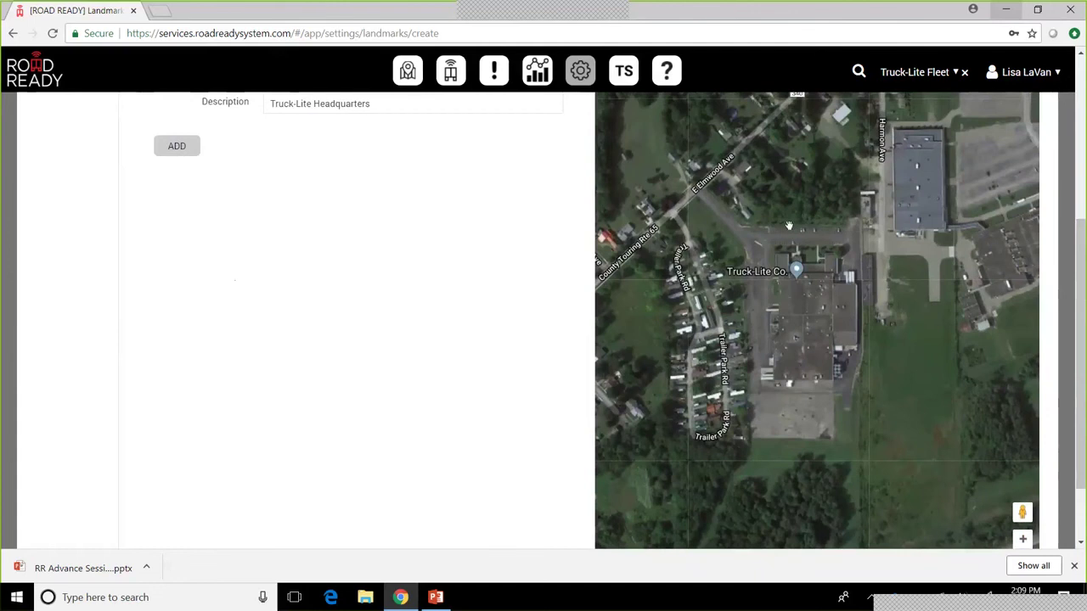
Outline the Truck-Lite Co. building with ten boundary points and close the polygon
{"action": "left_click", "coordinate": [741, 225]}
{"action": "left_click", "coordinate": [856, 214]}
{"action": "left_click", "coordinate": [866, 318]}
{"action": "left_click", "coordinate": [858, 392]}
{"action": "left_click", "coordinate": [847, 416]}
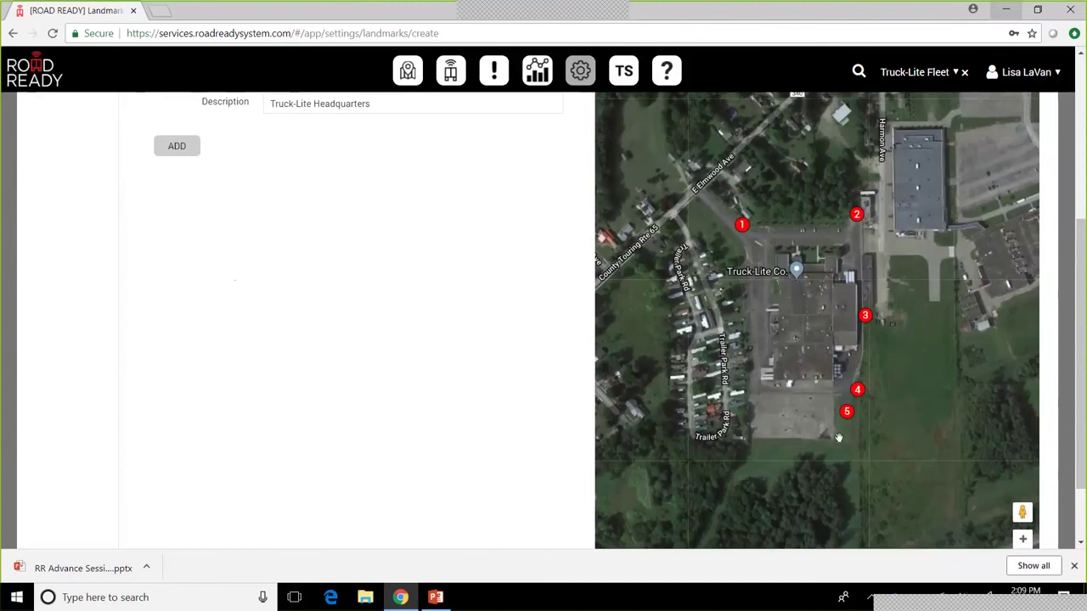
{"action": "left_click", "coordinate": [837, 446]}
{"action": "left_click", "coordinate": [748, 440]}
{"action": "left_click", "coordinate": [748, 373]}
{"action": "left_click", "coordinate": [744, 307]}
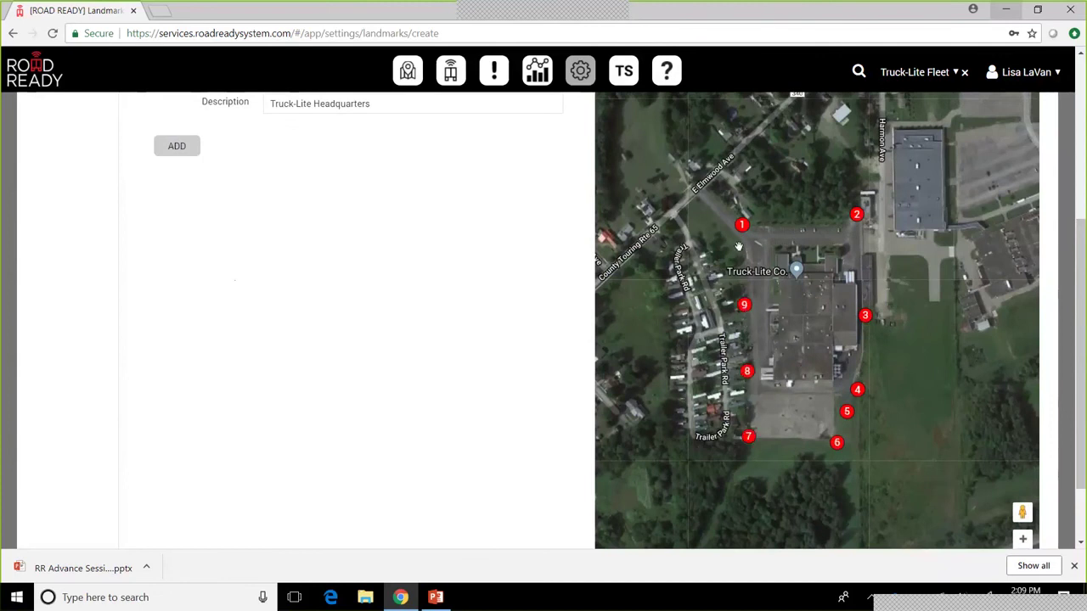
{"action": "left_click", "coordinate": [740, 258]}
{"action": "left_click", "coordinate": [743, 226]}
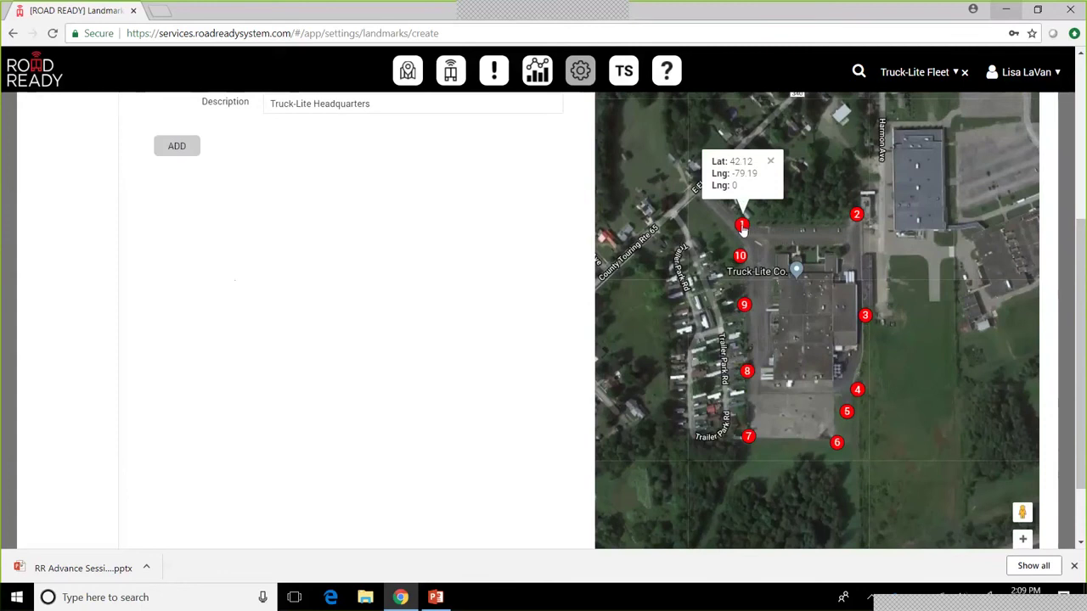
{"action": "left_click", "coordinate": [742, 227]}
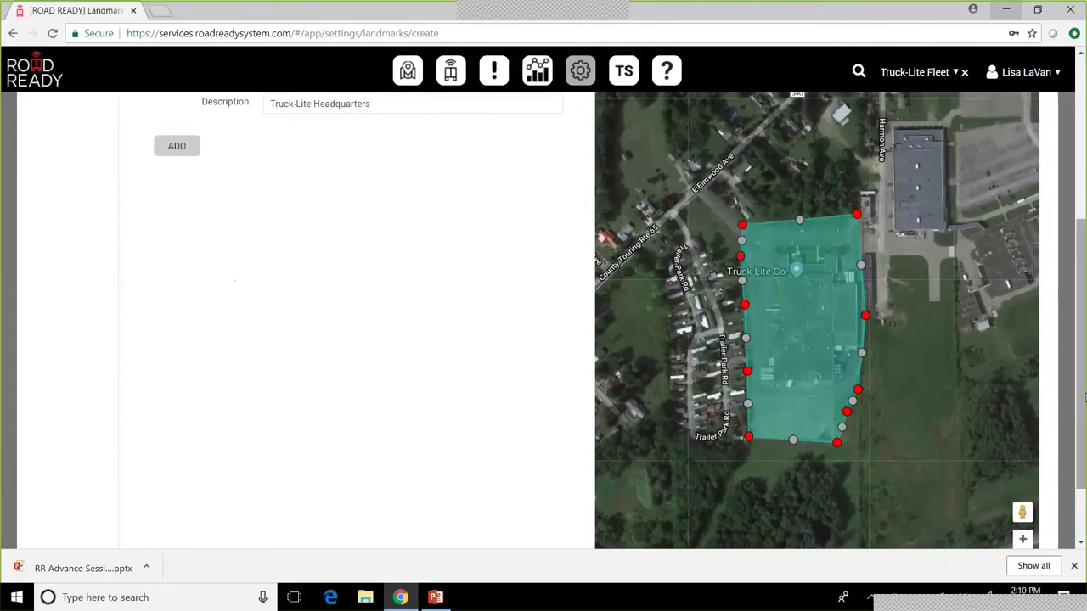
Extend the boundary's bottom edge further south
{"action": "scroll", "coordinate": [849, 433], "scroll_direction": "down", "scroll_amount": 1}
{"action": "left_click_drag", "start_coordinate": [748, 396], "coordinate": [749, 463]}
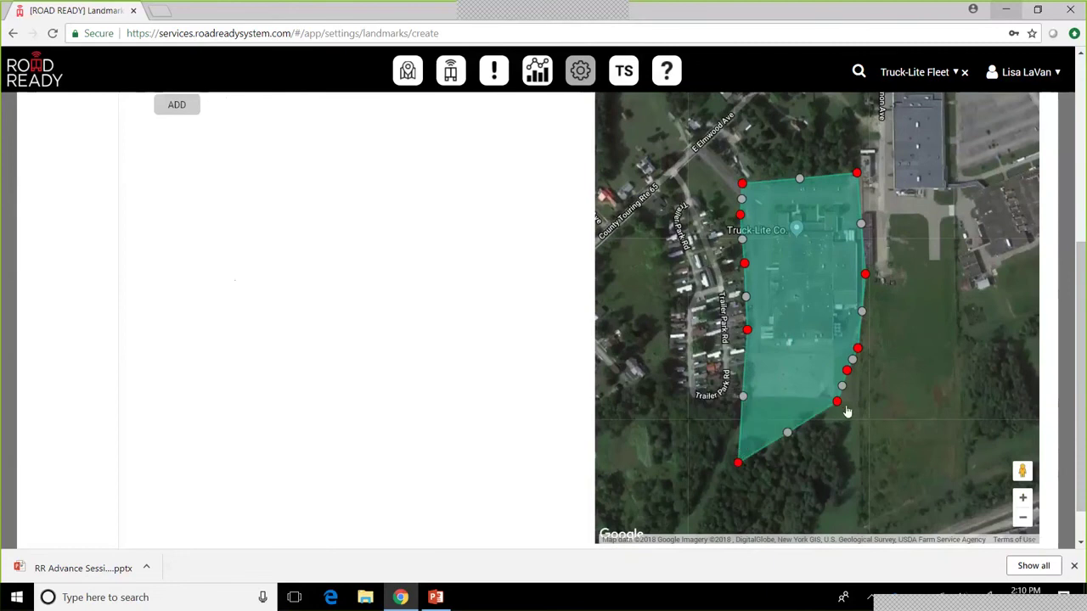
{"action": "left_click_drag", "start_coordinate": [837, 401], "coordinate": [849, 454]}
{"action": "left_click_drag", "start_coordinate": [787, 433], "coordinate": [790, 514]}
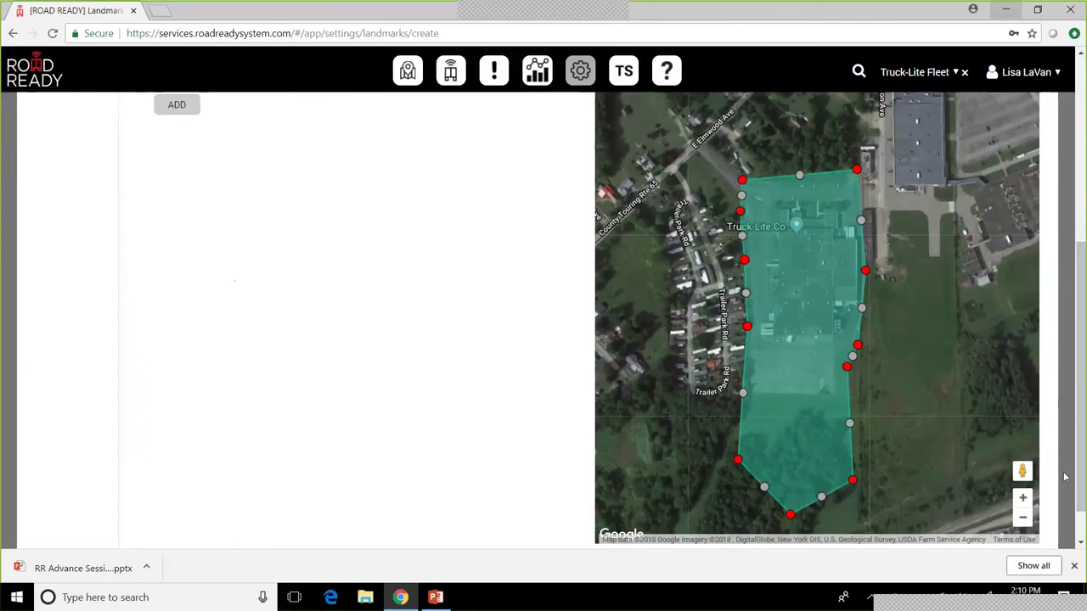
{"action": "left_click_drag", "start_coordinate": [1079, 479], "coordinate": [1079, 466]}
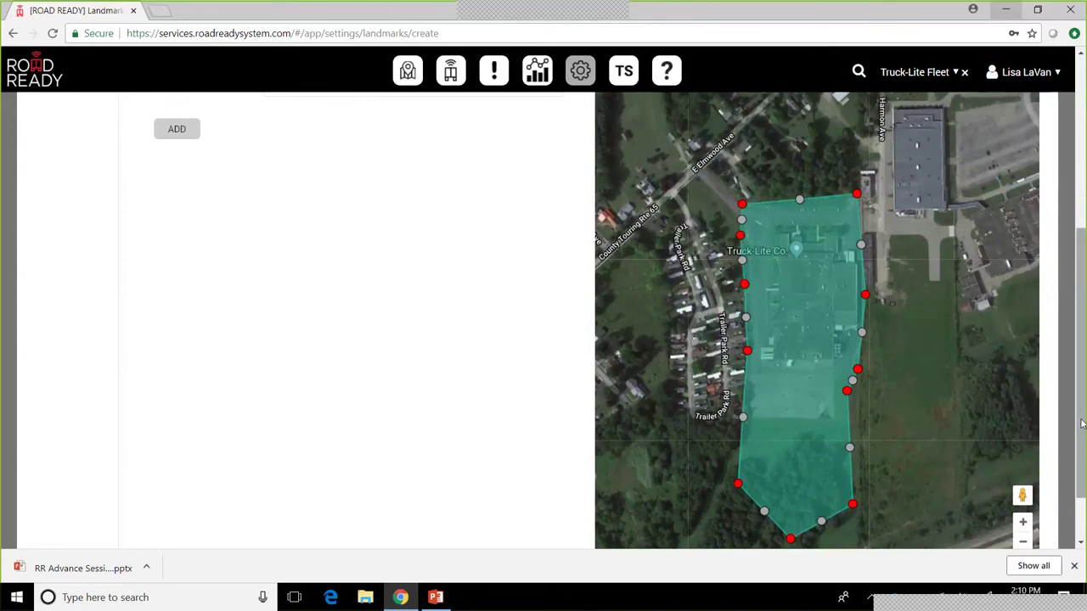
Widen the boundary eastward and try saving; Road Ready rejects the duplicate name
{"action": "left_click_drag", "start_coordinate": [856, 194], "coordinate": [953, 200]}
{"action": "mouse_move", "coordinate": [858, 371]}
{"action": "left_click_drag", "start_coordinate": [858, 371], "coordinate": [970, 396]}
{"action": "mouse_move", "coordinate": [869, 295]}
{"action": "left_click_drag", "start_coordinate": [869, 295], "coordinate": [963, 310]}
{"action": "left_click_drag", "start_coordinate": [1081, 419], "coordinate": [1068, 327]}
{"action": "left_click", "coordinate": [178, 304]}
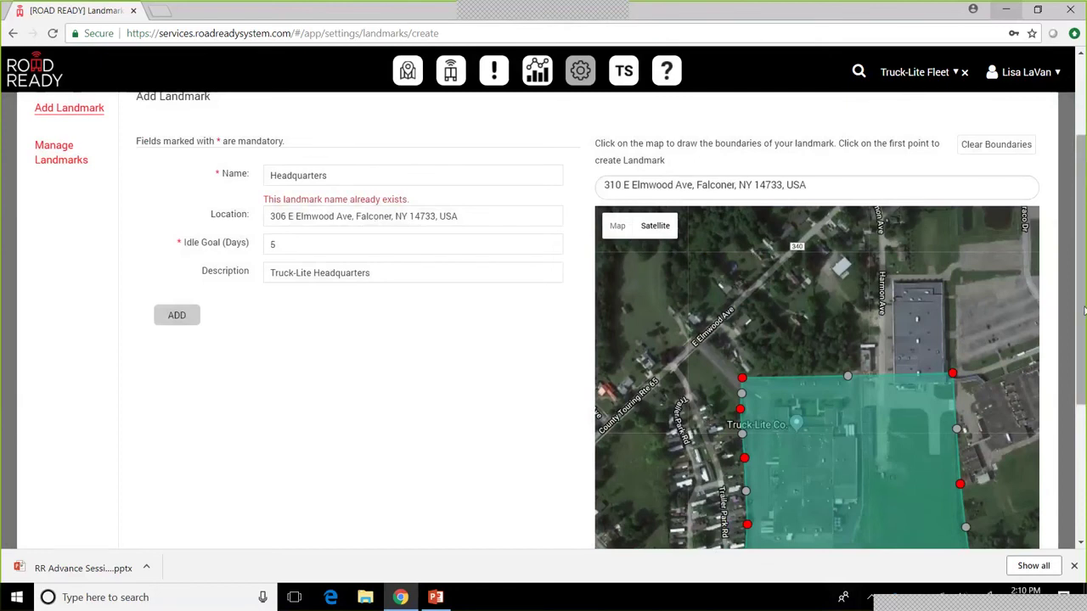
Rename the landmark 'Headquarters 2', move its boundary west, and save it
{"action": "scroll", "coordinate": [1083, 309], "scroll_direction": "up", "scroll_amount": 1}
{"action": "left_click", "coordinate": [339, 225]}
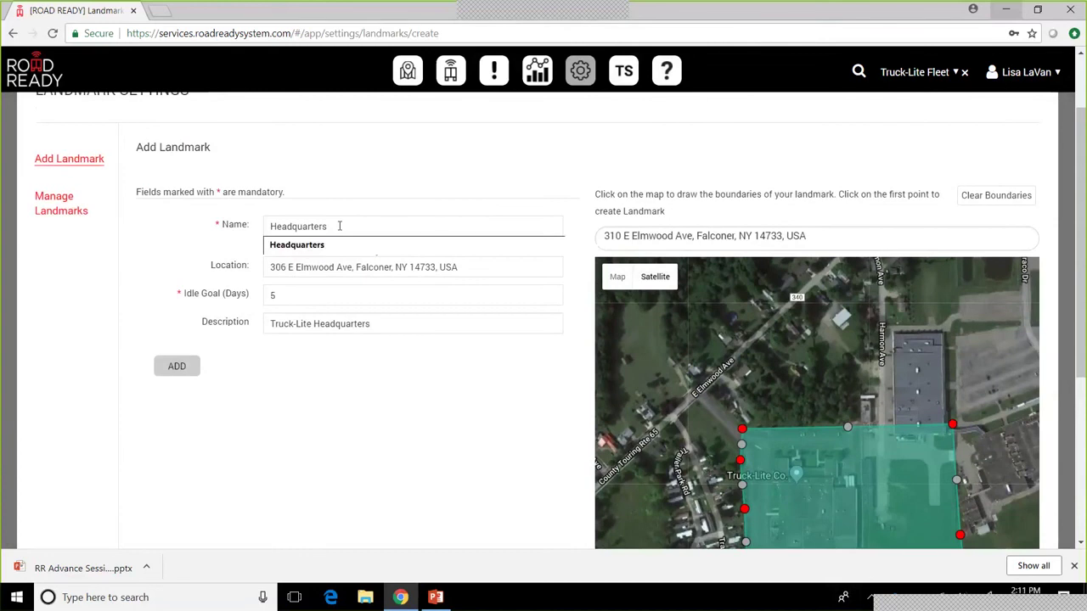
{"action": "type", "text": "2"}
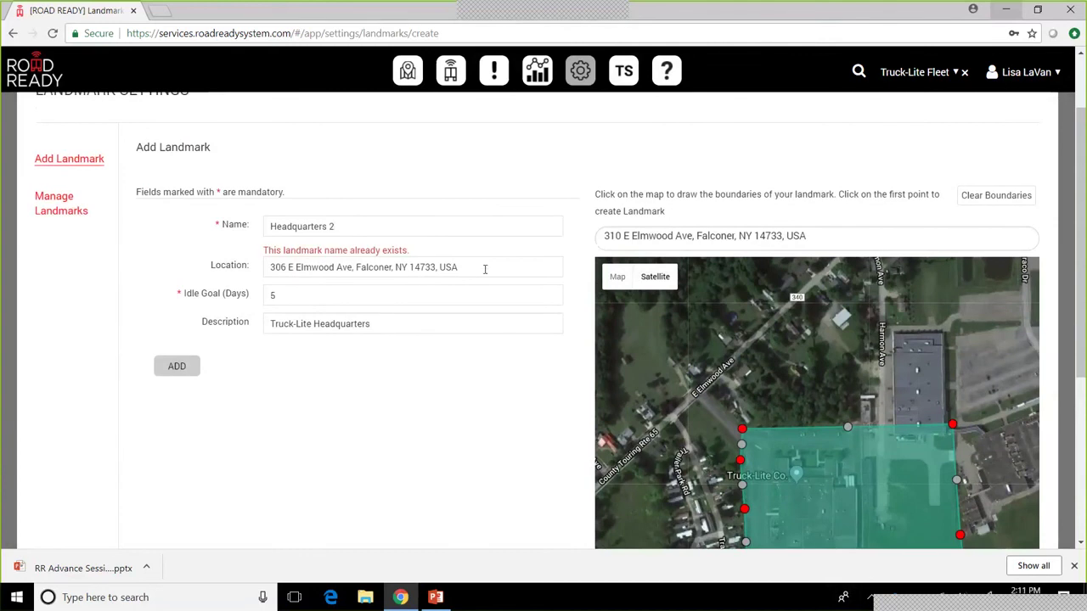
{"action": "left_click_drag", "start_coordinate": [1082, 356], "coordinate": [1082, 444]}
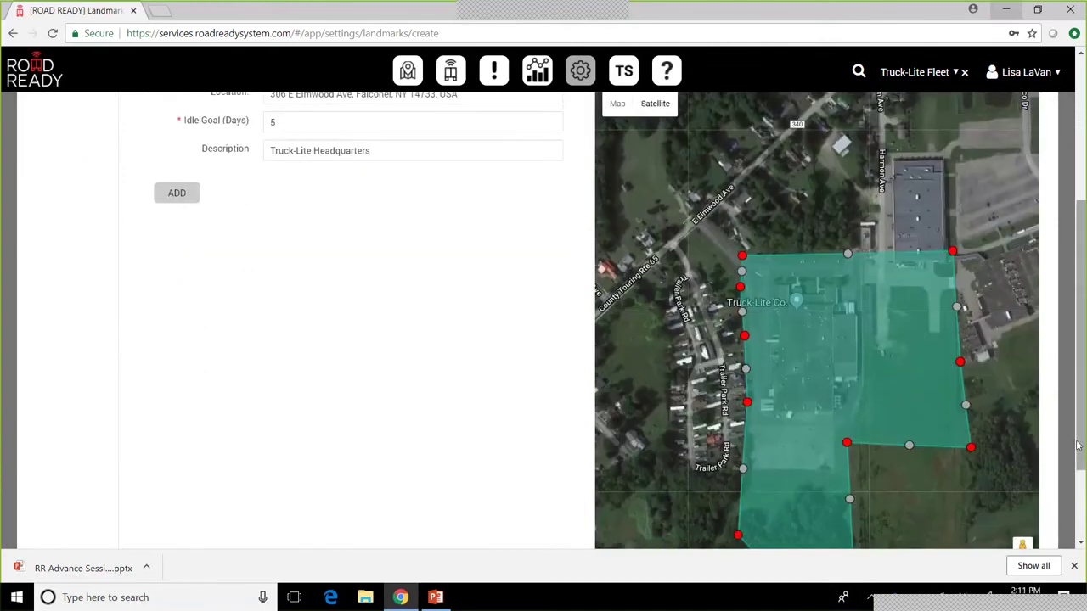
{"action": "left_click_drag", "start_coordinate": [820, 390], "coordinate": [572, 353]}
{"action": "left_click_drag", "start_coordinate": [1083, 342], "coordinate": [1083, 380]}
{"action": "left_click_drag", "start_coordinate": [639, 262], "coordinate": [711, 327]}
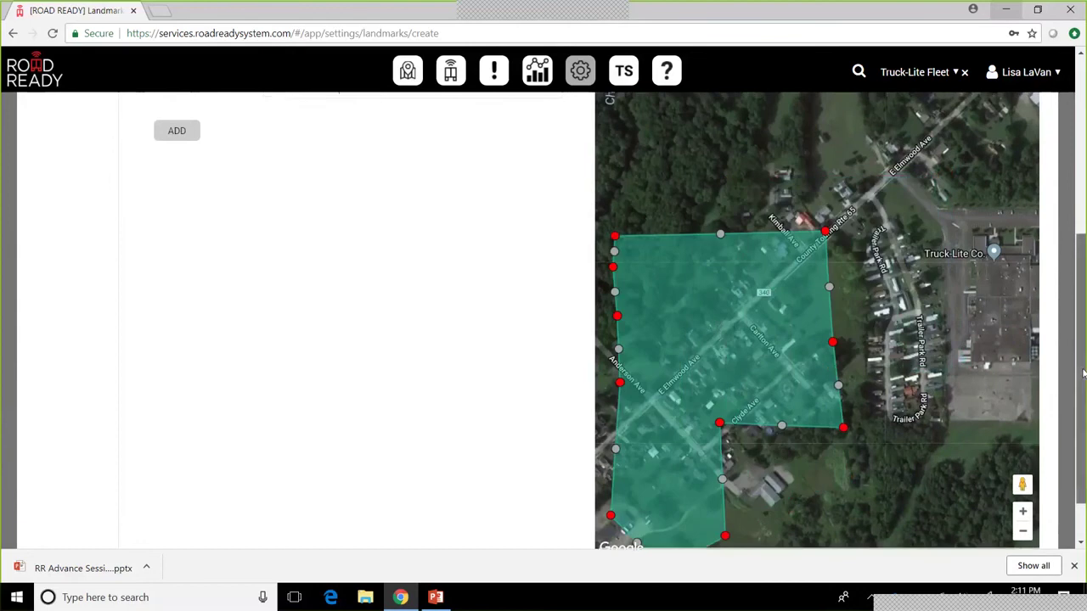
{"action": "scroll", "coordinate": [1082, 373], "scroll_direction": "up", "scroll_amount": 3}
{"action": "left_click", "coordinate": [183, 340]}
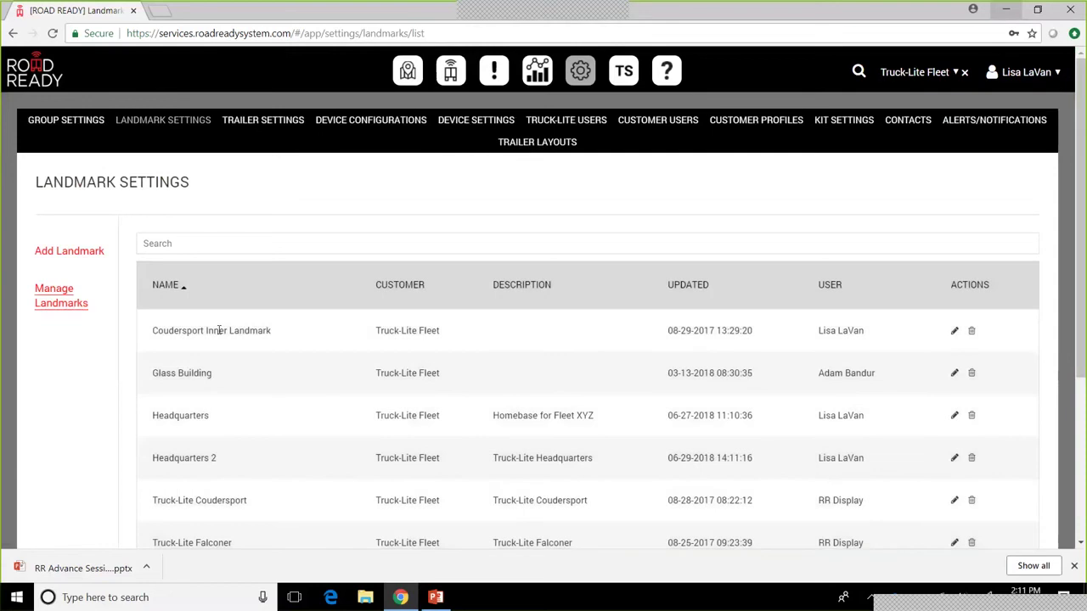
Find Headquarters 2 in the landmark list and open its edit form
{"action": "scroll", "coordinate": [444, 352], "scroll_direction": "down", "scroll_amount": 3}
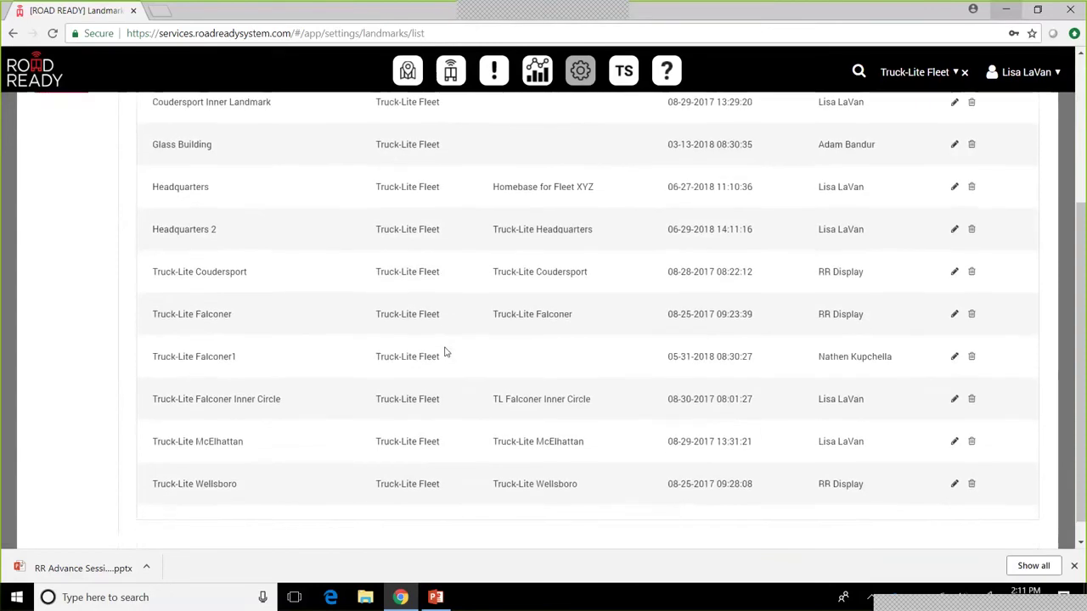
{"action": "scroll", "coordinate": [444, 352], "scroll_direction": "up", "scroll_amount": 3}
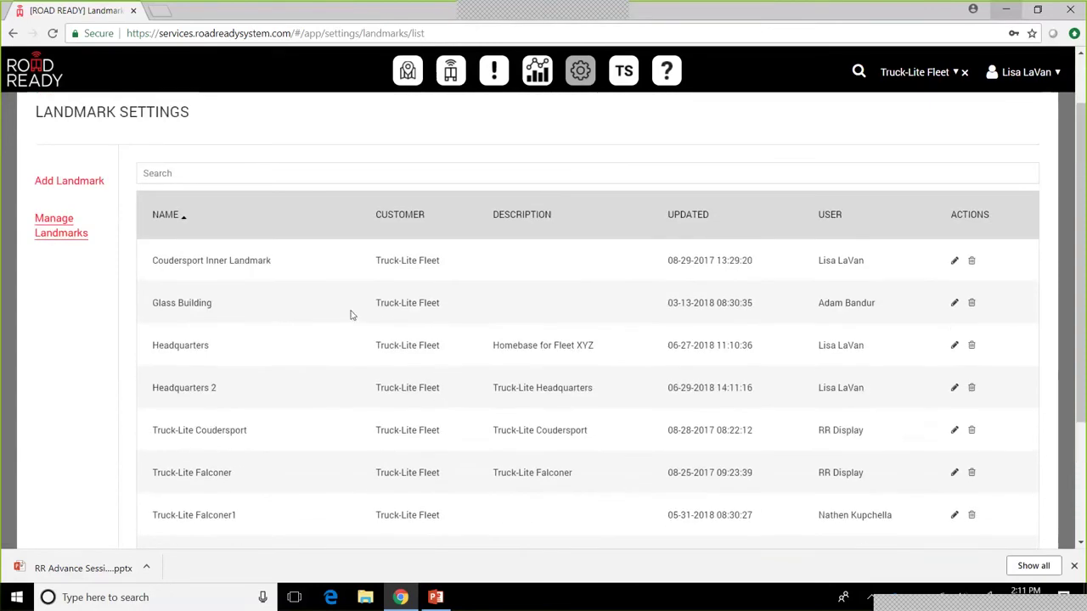
{"action": "scroll", "coordinate": [352, 315], "scroll_direction": "down", "scroll_amount": 3}
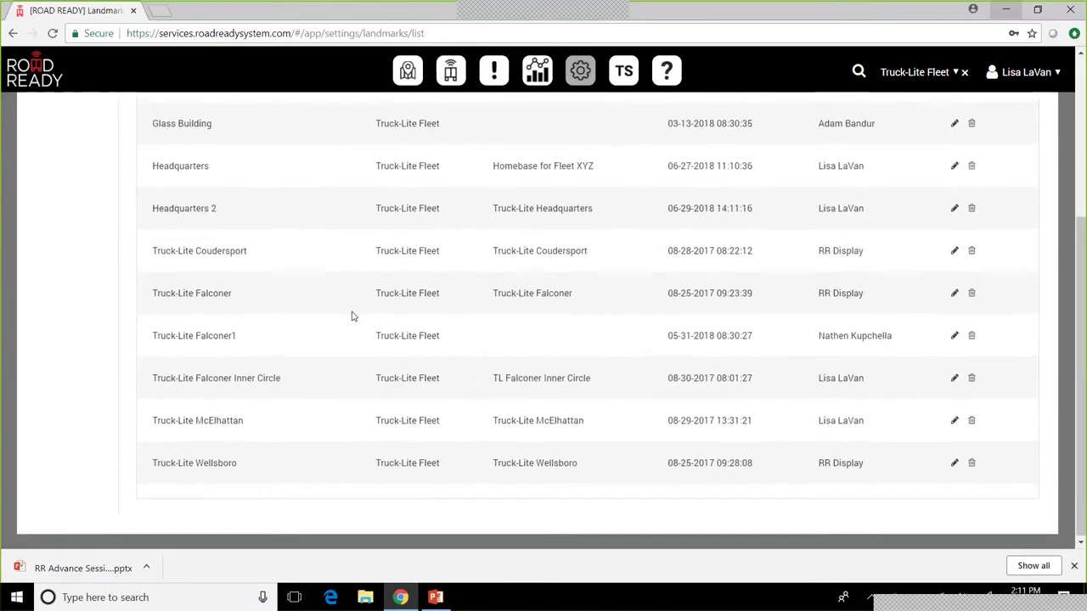
{"action": "scroll", "coordinate": [353, 316], "scroll_direction": "up", "scroll_amount": 3}
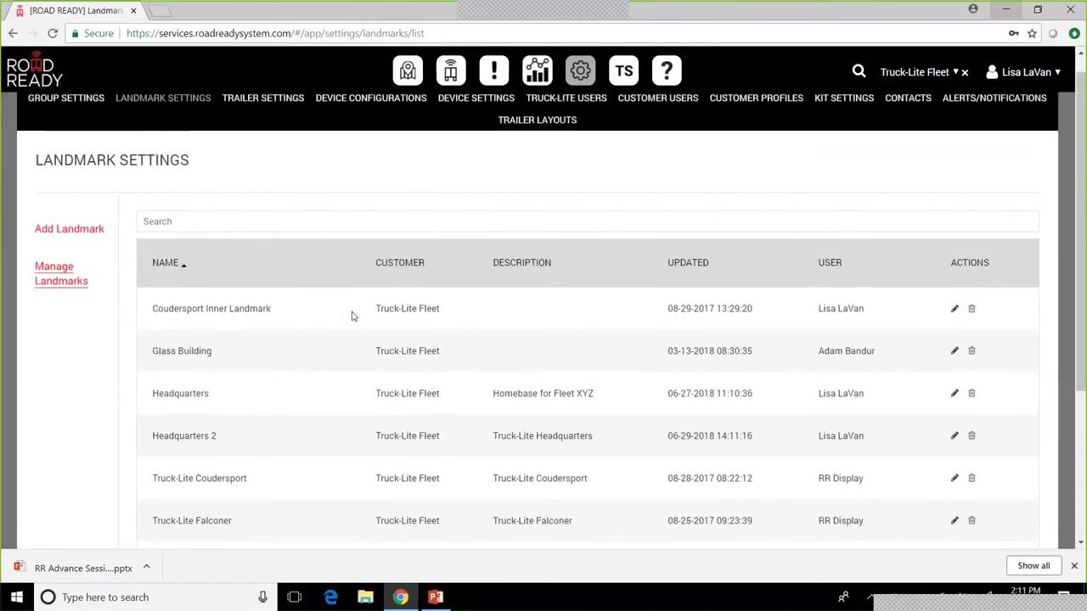
{"action": "scroll", "coordinate": [353, 316], "scroll_direction": "down", "scroll_amount": 3}
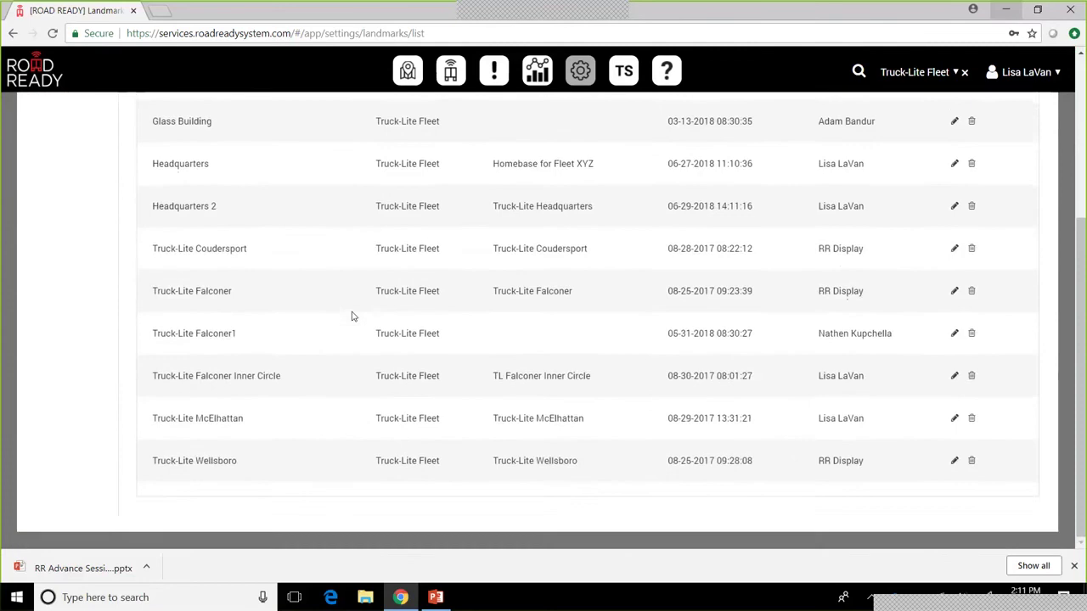
{"action": "scroll", "coordinate": [353, 316], "scroll_direction": "up", "scroll_amount": 3}
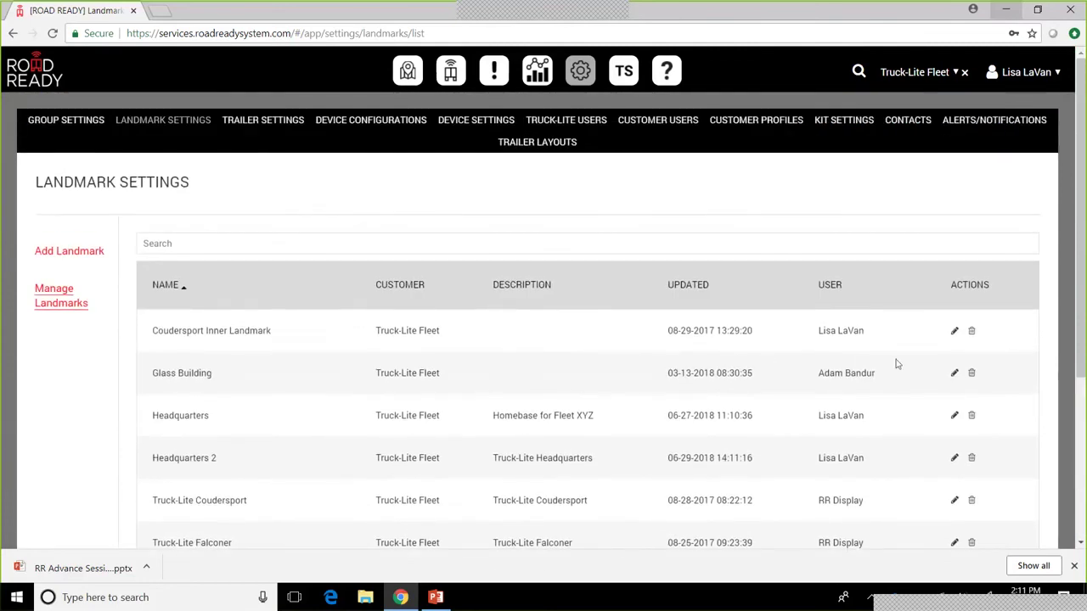
{"action": "scroll", "coordinate": [363, 425], "scroll_direction": "down", "scroll_amount": 2}
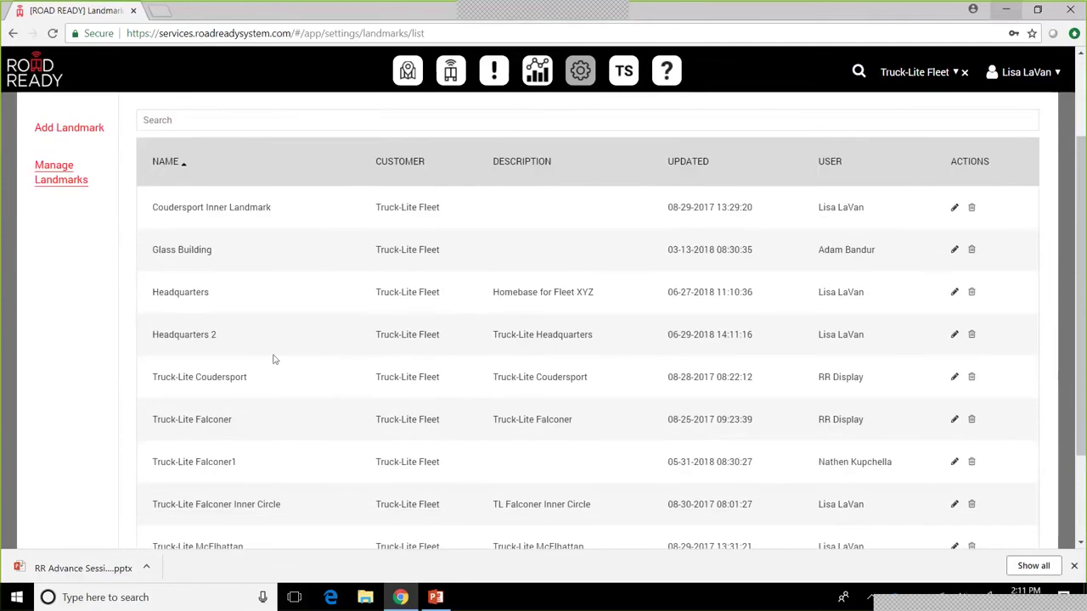
{"action": "left_click", "coordinate": [954, 337]}
View the Headquarters 2 boundary in satellite imagery, then go back to Landmark Settings
{"action": "left_click_drag", "start_coordinate": [1084, 311], "coordinate": [1079, 343]}
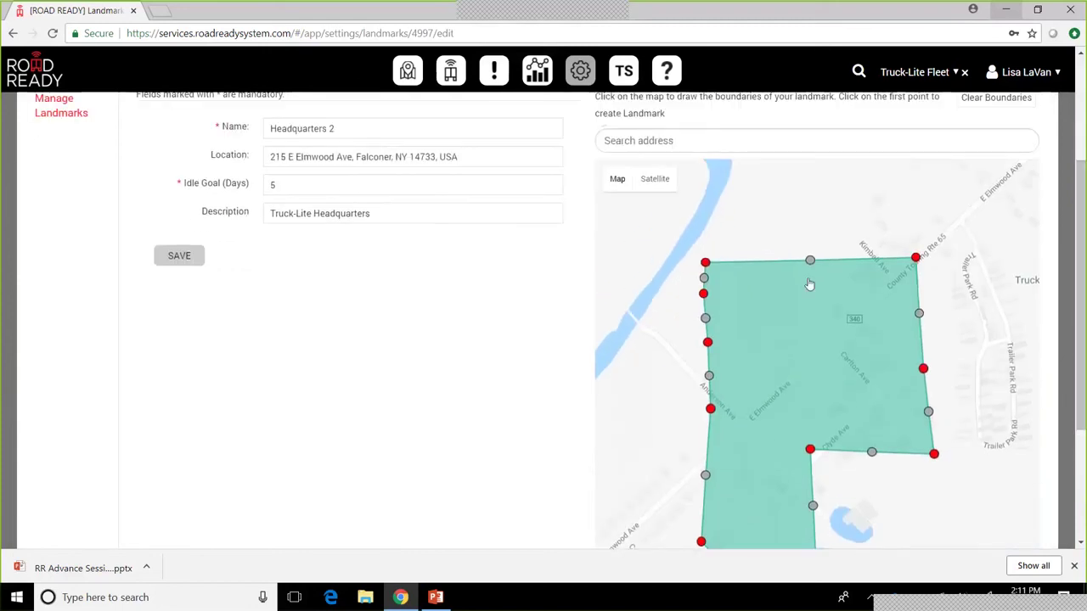
{"action": "left_click", "coordinate": [656, 179]}
{"action": "left_click_drag", "start_coordinate": [1082, 231], "coordinate": [1083, 226]}
{"action": "scroll", "coordinate": [255, 284], "scroll_direction": "up", "scroll_amount": 3}
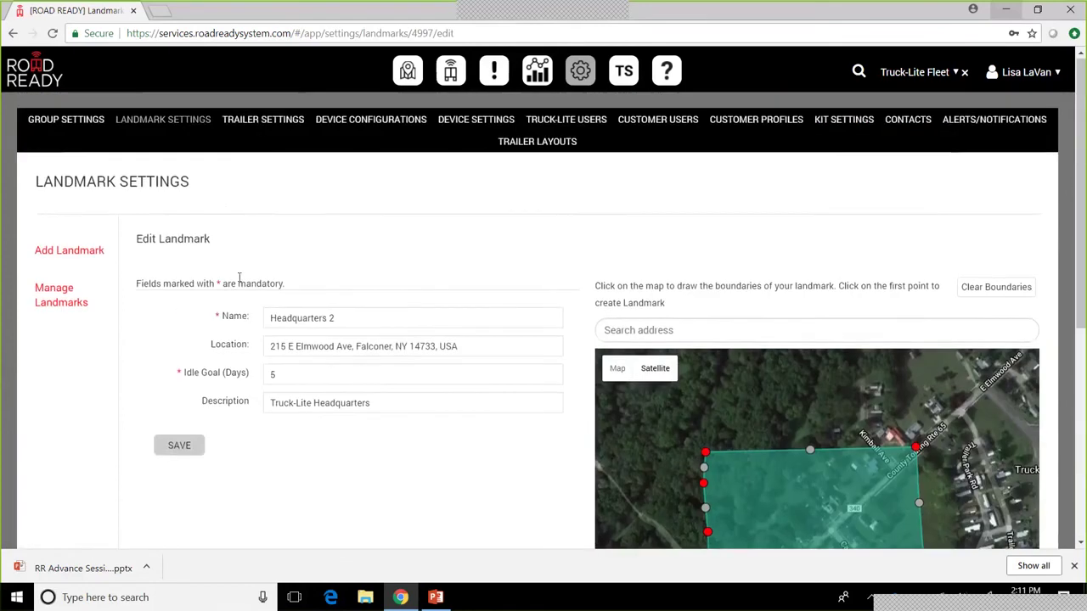
{"action": "left_click", "coordinate": [185, 123]}
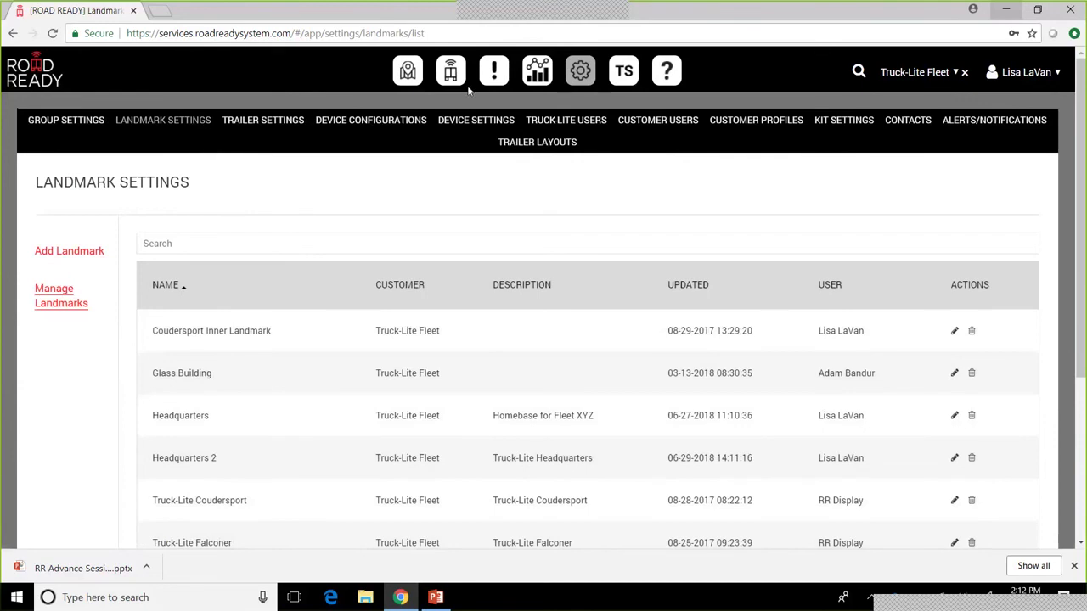
Map trailers and landmarks together, zoom to Falconer, and inspect Glass Building, Headquarters 2 and Truck-Lite landmarks
{"action": "left_click", "coordinate": [411, 74]}
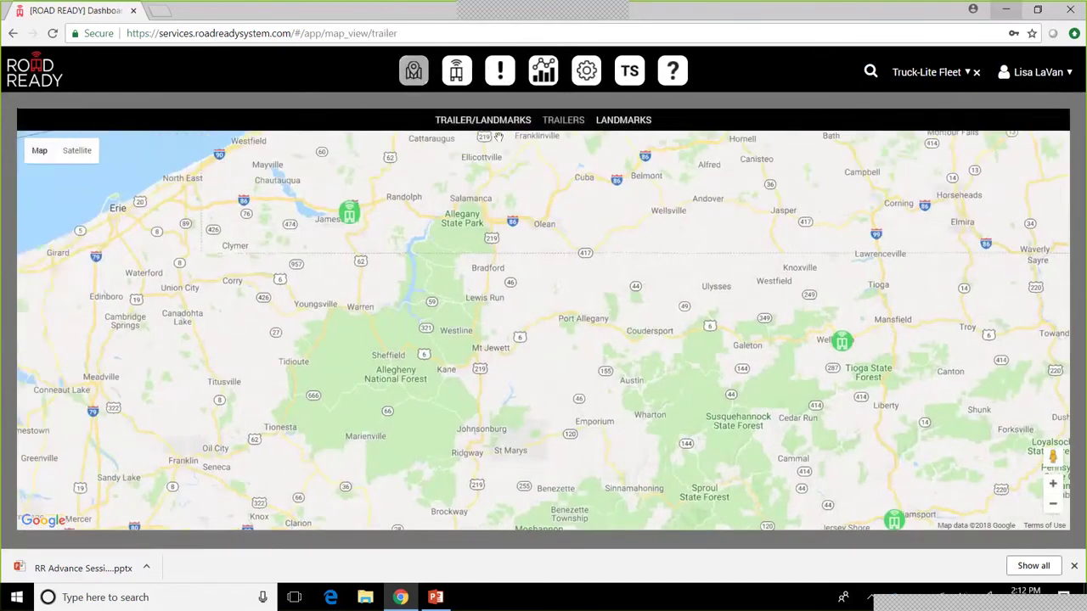
{"action": "left_click", "coordinate": [497, 123]}
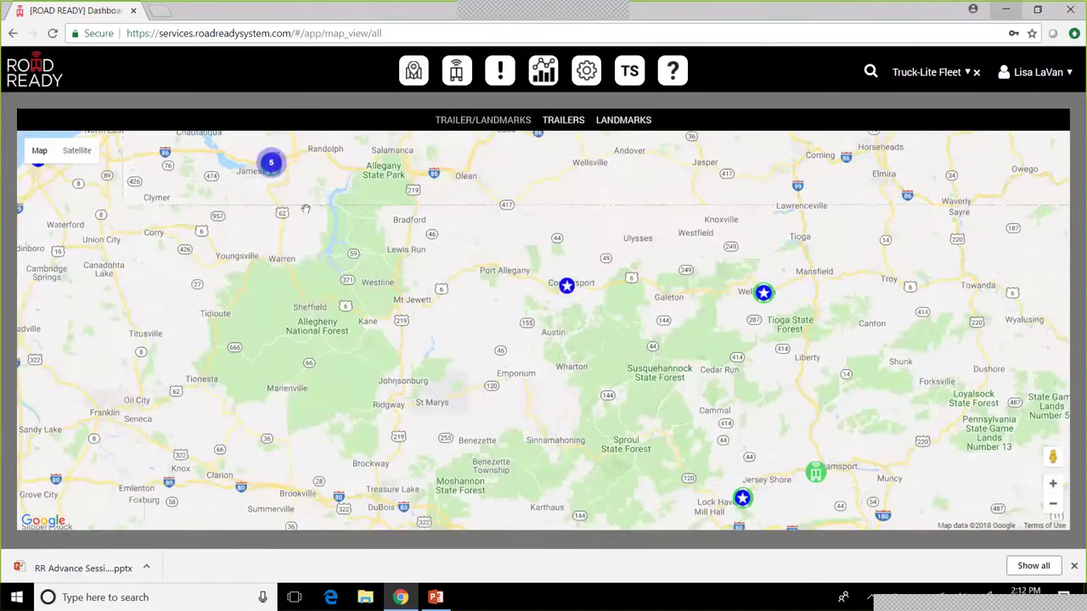
{"action": "left_click", "coordinate": [270, 166]}
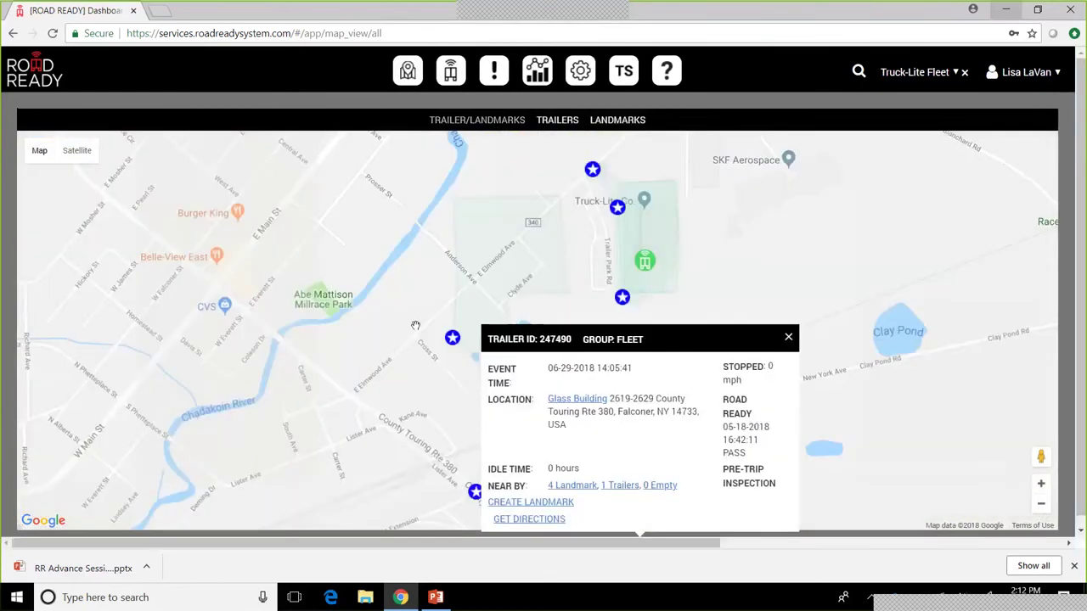
{"action": "left_click", "coordinate": [487, 492]}
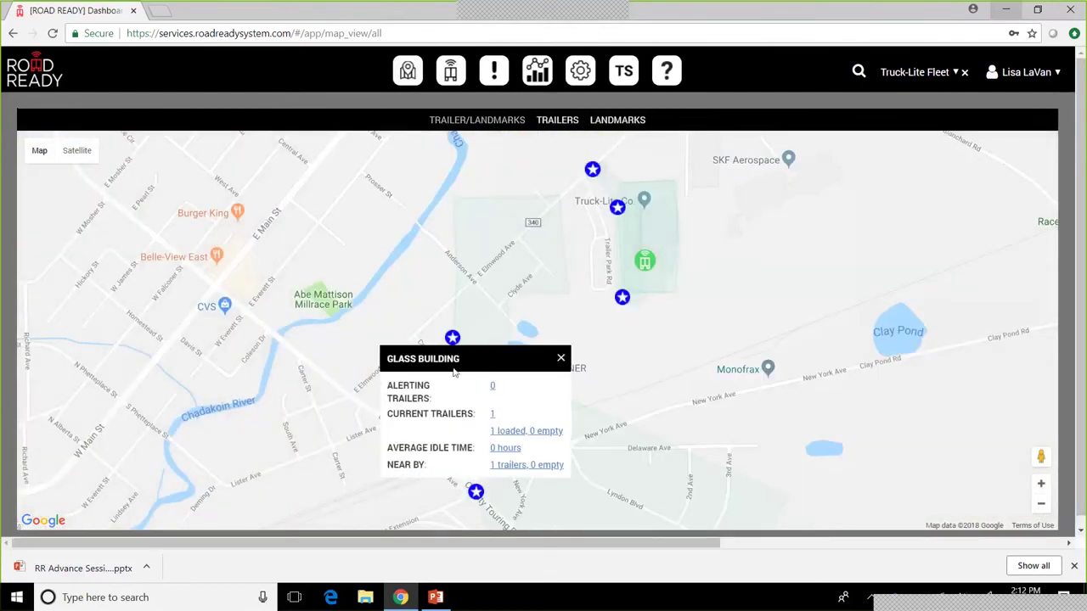
{"action": "left_click", "coordinate": [451, 339]}
{"action": "left_click", "coordinate": [624, 301]}
{"action": "left_click", "coordinate": [592, 172]}
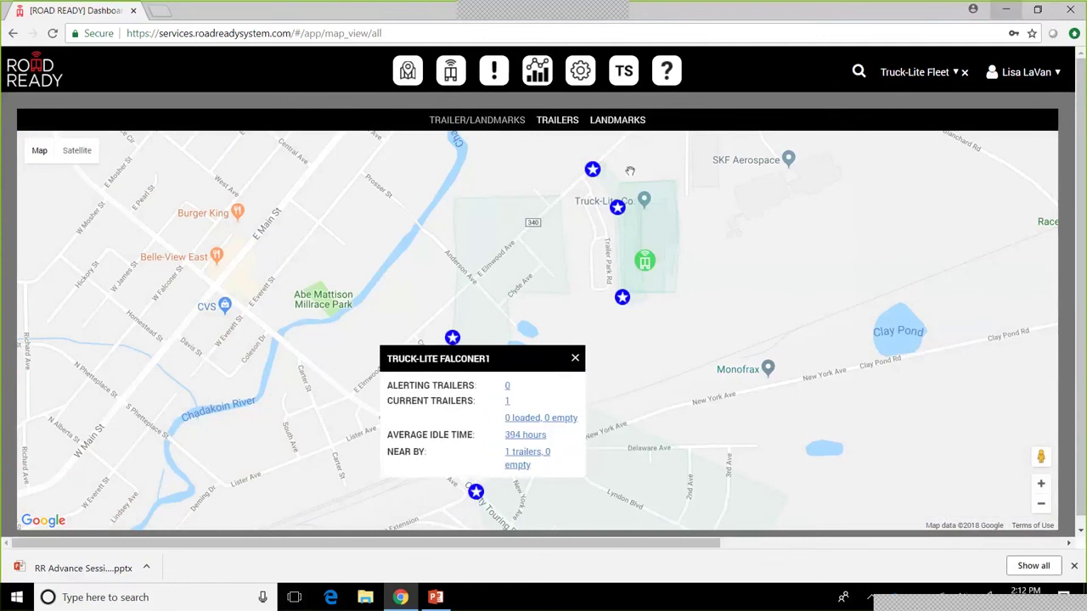
{"action": "left_click", "coordinate": [552, 172]}
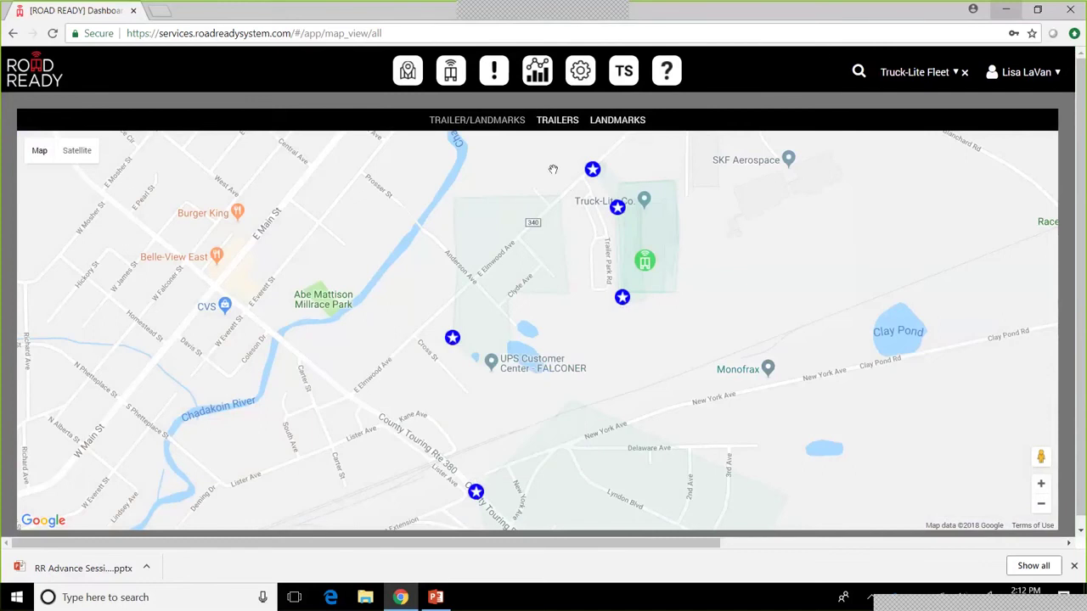
View landmarks only and check Truck-Lite Falconer, view trailers only, then return to the combined map
{"action": "left_click", "coordinate": [618, 124]}
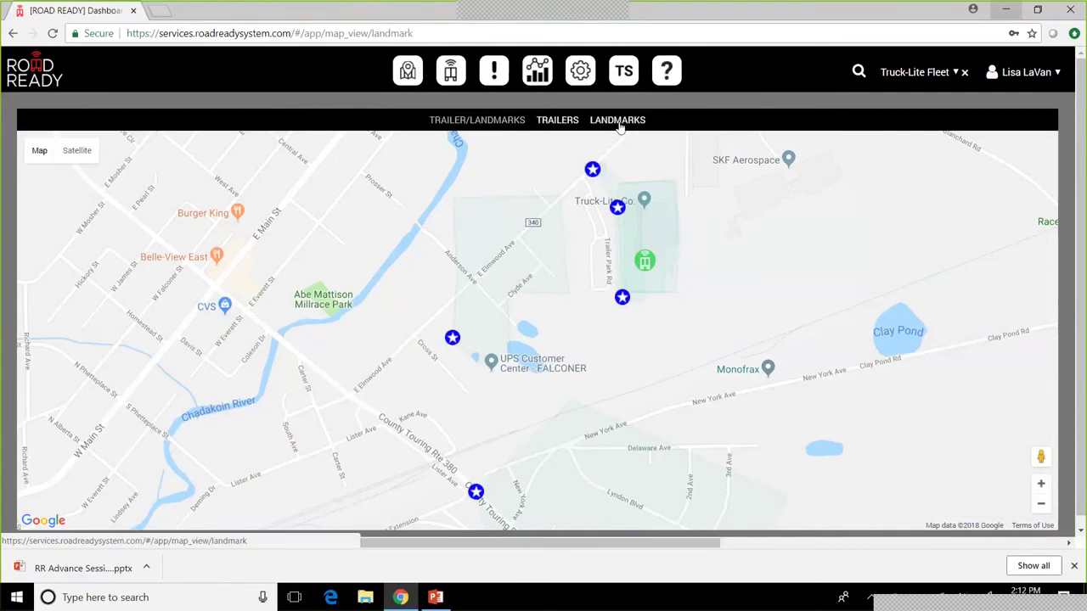
{"action": "left_click", "coordinate": [633, 221]}
{"action": "left_click", "coordinate": [704, 462]}
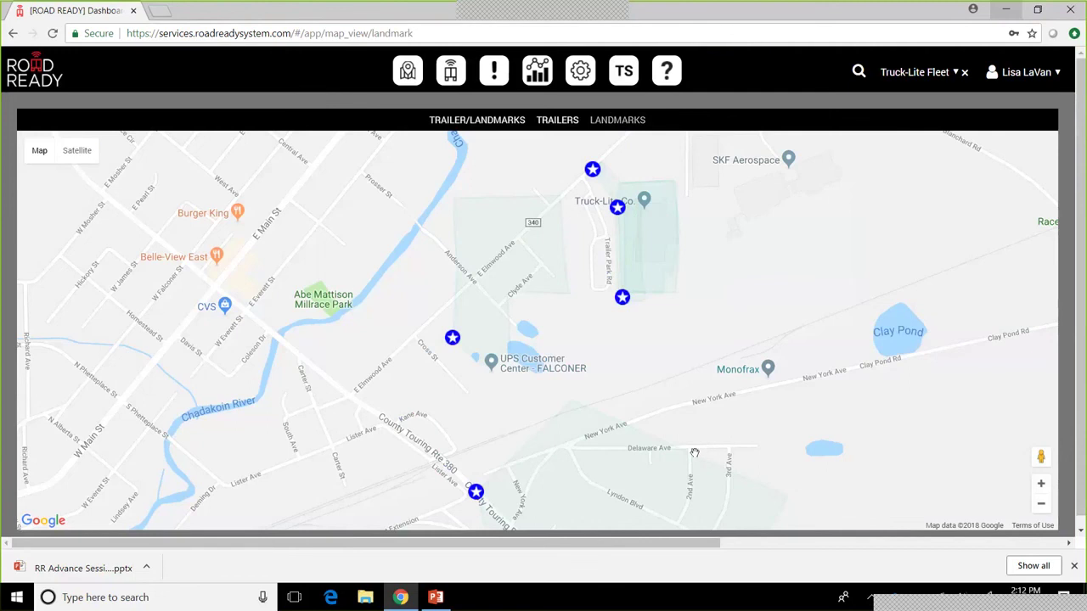
{"action": "left_click", "coordinate": [549, 127]}
{"action": "left_click", "coordinate": [503, 121]}
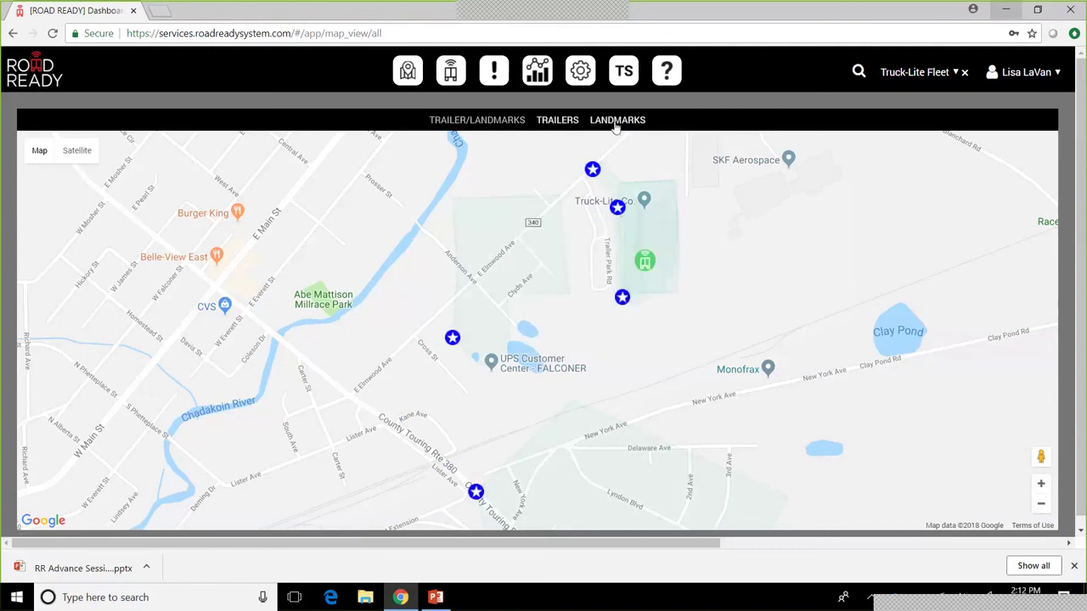
Go from the settings gear to Alerts/Notifications and choose Add Alert for an empty form
{"action": "left_click", "coordinate": [581, 75]}
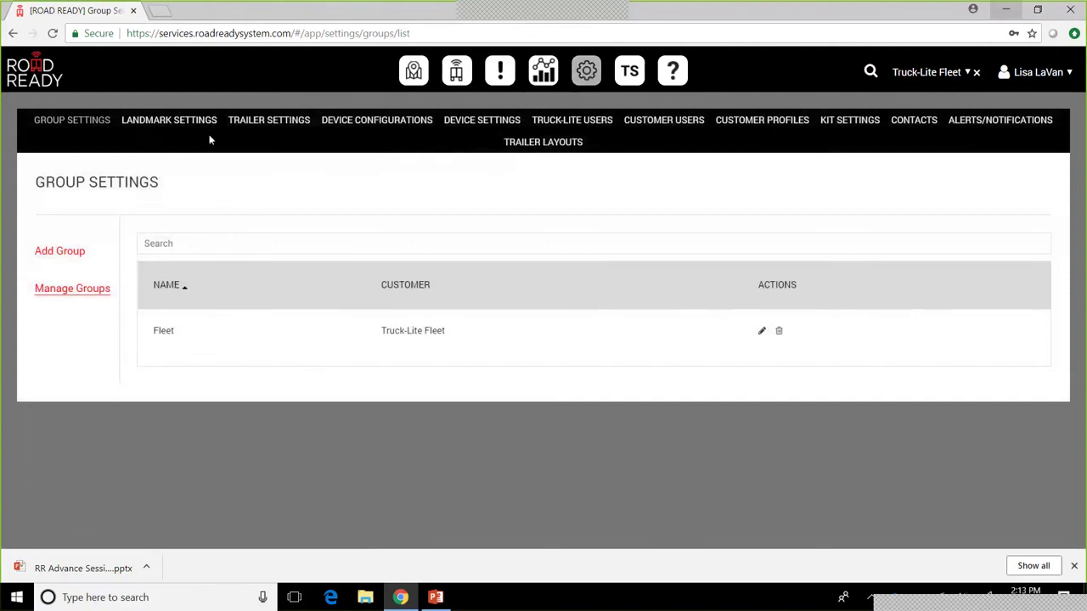
{"action": "left_click", "coordinate": [982, 122]}
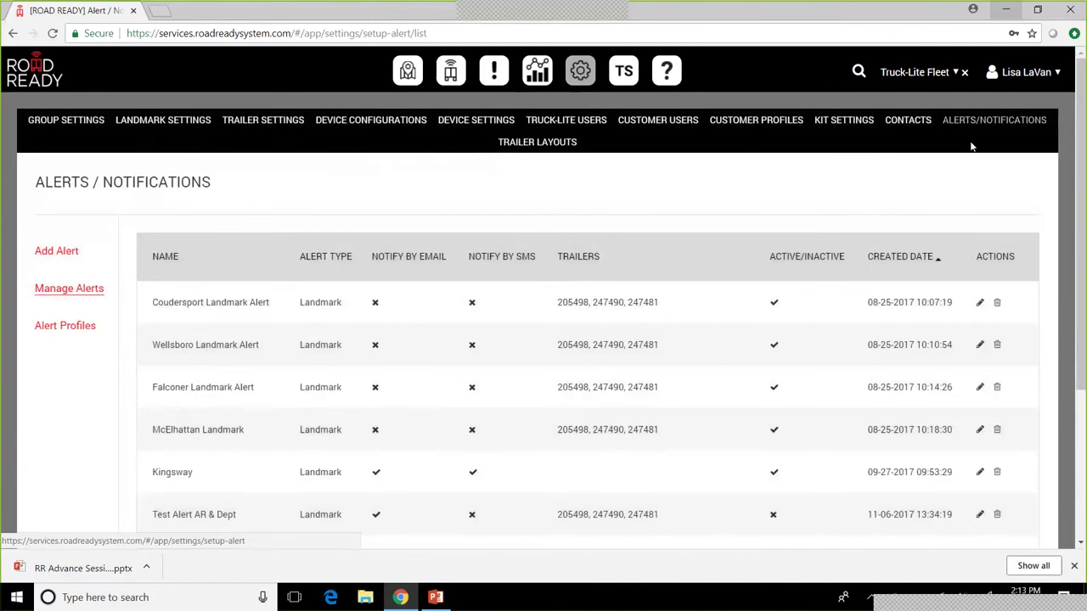
{"action": "scroll", "coordinate": [574, 245], "scroll_direction": "down", "scroll_amount": 3}
{"action": "scroll", "coordinate": [575, 244], "scroll_direction": "up", "scroll_amount": 3}
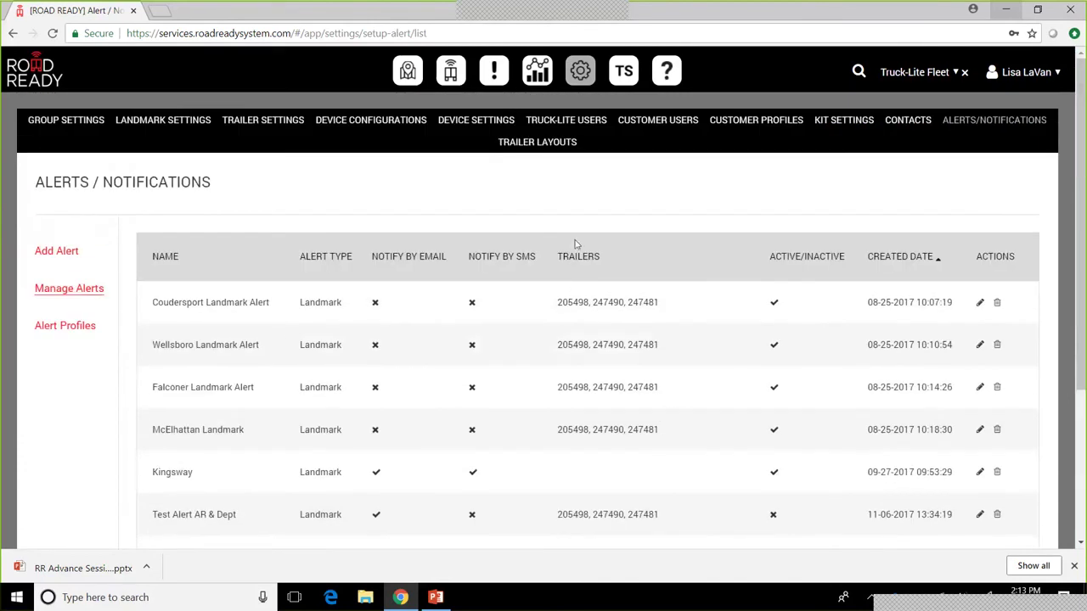
{"action": "left_click", "coordinate": [49, 256]}
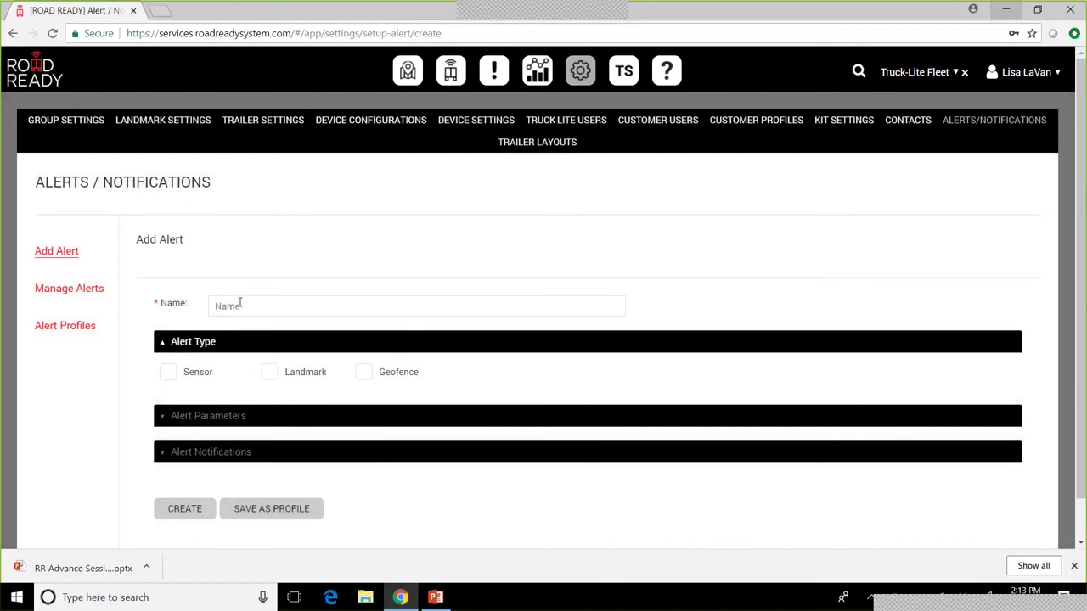
Name the alert 'Alert Headquarter', make it a Landmark alert, and enable Arrivals and Departures
{"action": "left_click", "coordinate": [240, 304]}
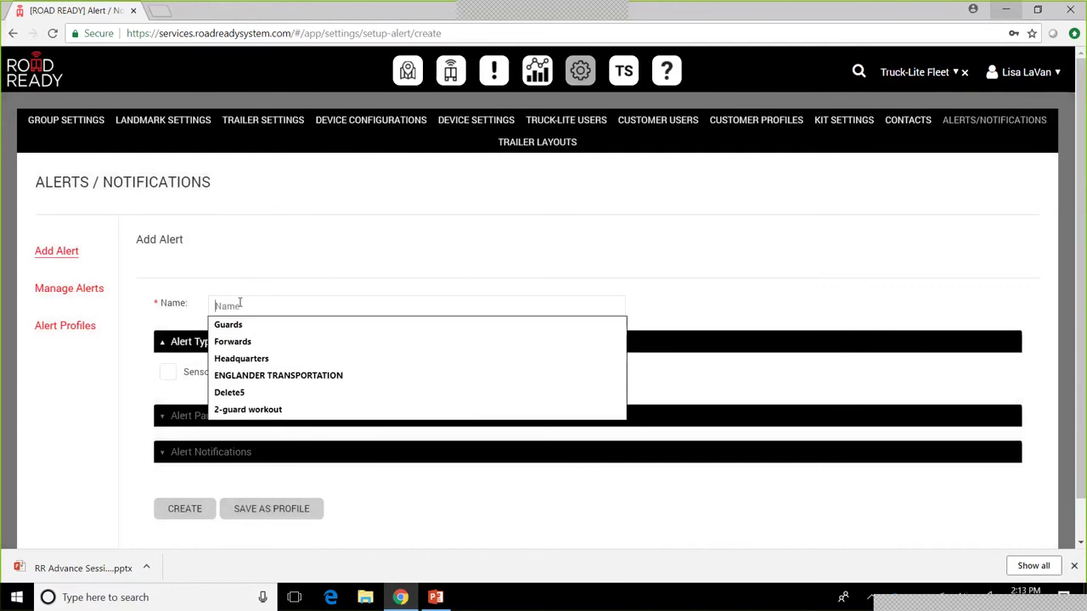
{"action": "type", "text": "Alert"}
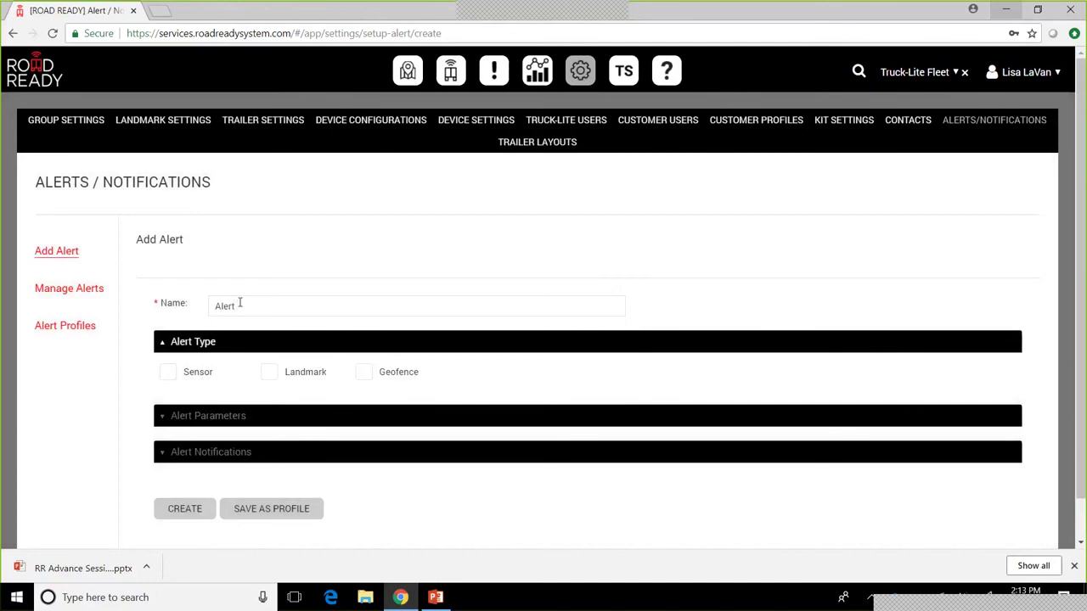
{"action": "type", "text": " Headquarters"}
{"action": "left_click", "coordinate": [267, 372]}
{"action": "scroll", "coordinate": [267, 374], "scroll_direction": "down", "scroll_amount": 1}
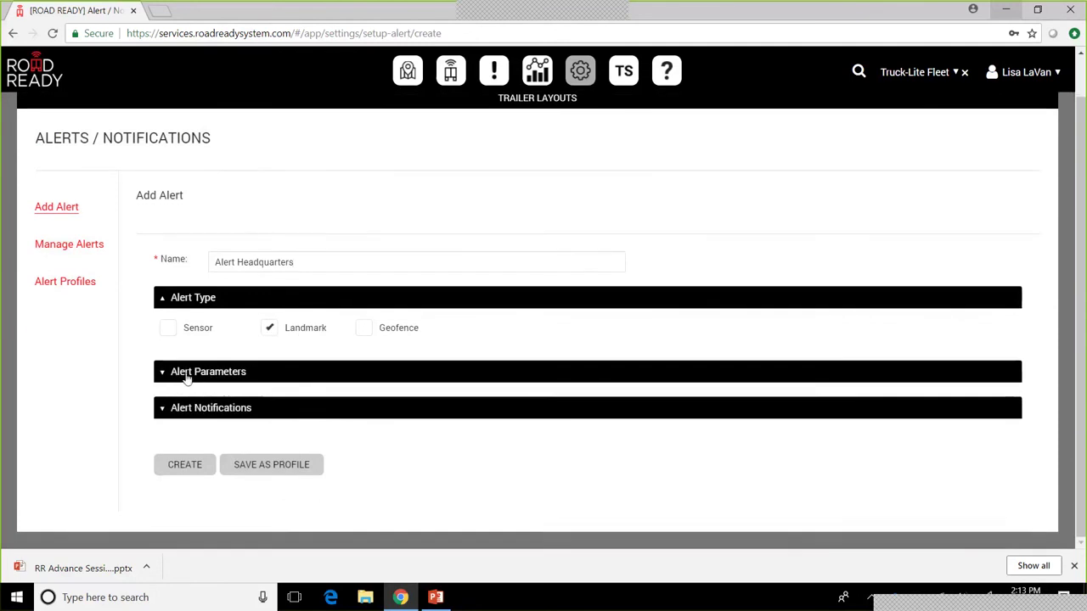
{"action": "left_click", "coordinate": [170, 377]}
{"action": "scroll", "coordinate": [315, 405], "scroll_direction": "down", "scroll_amount": 2}
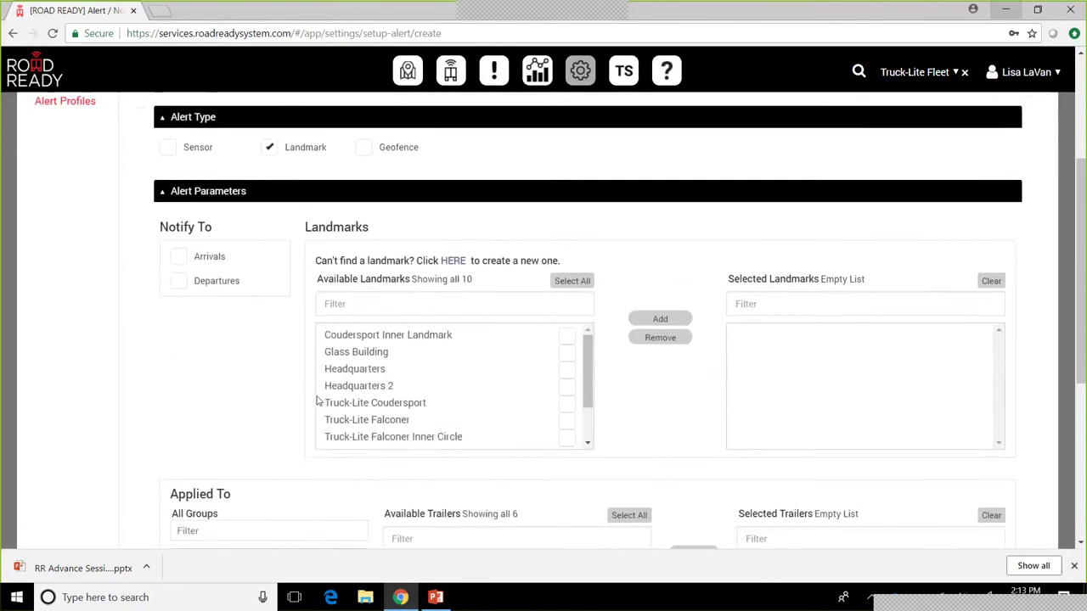
{"action": "scroll", "coordinate": [319, 401], "scroll_direction": "down", "scroll_amount": 1}
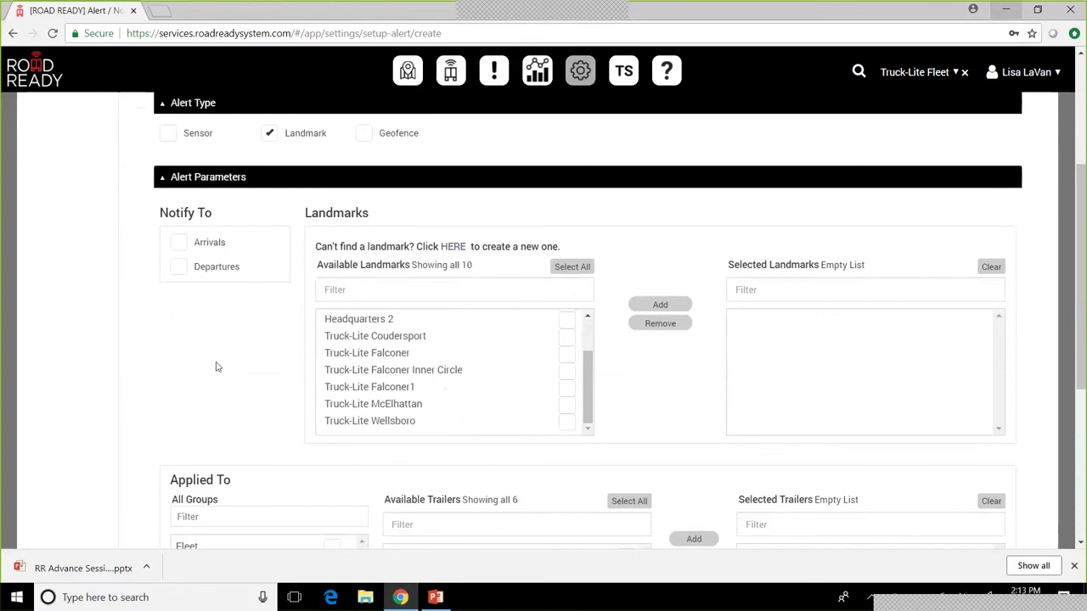
{"action": "left_click", "coordinate": [179, 244]}
{"action": "left_click", "coordinate": [180, 270]}
Add the landmarks Glass Building, Headquarters and Headquarters 2 to the selected landmarks
{"action": "left_click_drag", "start_coordinate": [587, 383], "coordinate": [592, 332]}
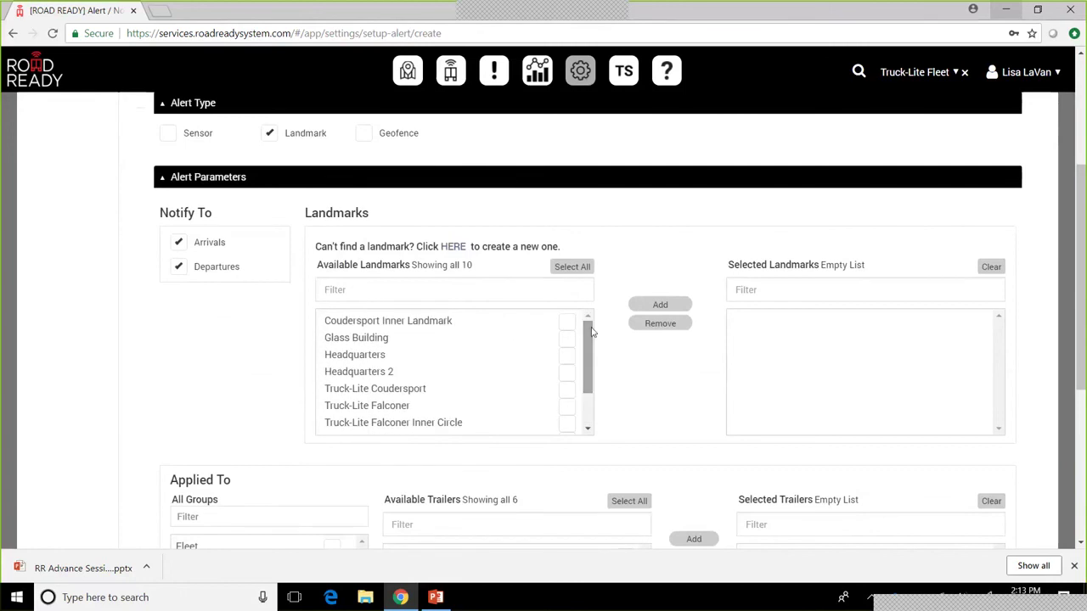
{"action": "left_click", "coordinate": [567, 323]}
{"action": "left_click", "coordinate": [566, 355]}
{"action": "left_click", "coordinate": [567, 372]}
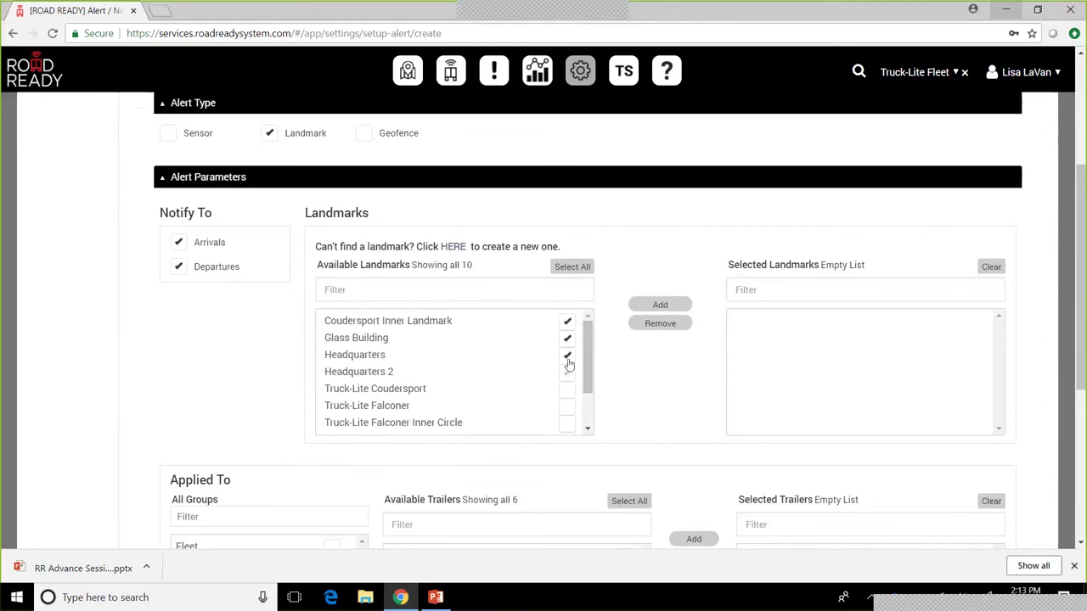
{"action": "left_click", "coordinate": [568, 323]}
{"action": "left_click", "coordinate": [659, 305]}
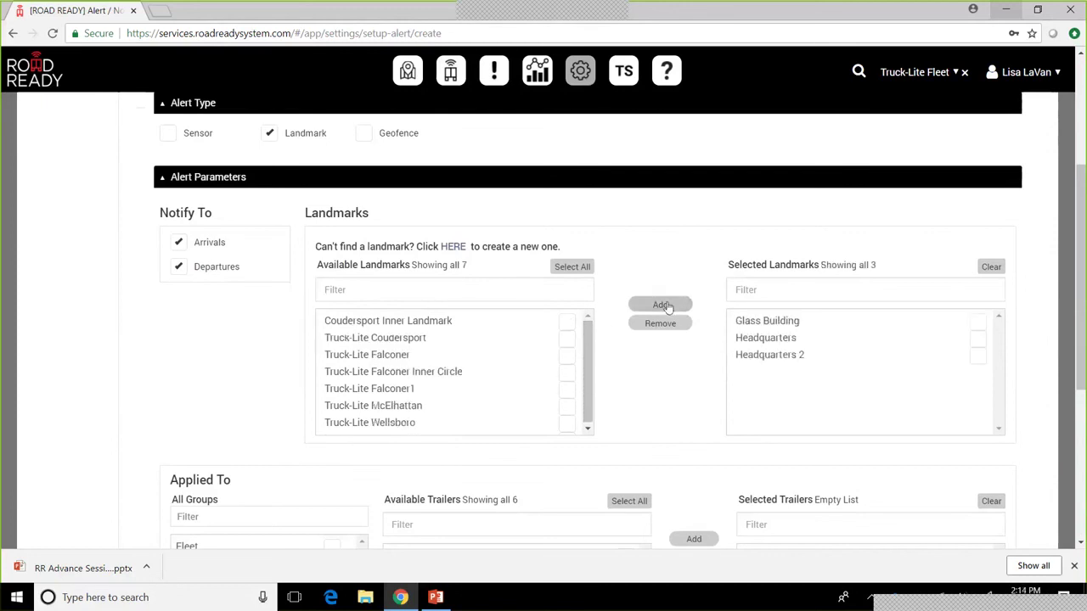
{"action": "scroll", "coordinate": [879, 343], "scroll_direction": "down", "scroll_amount": 3}
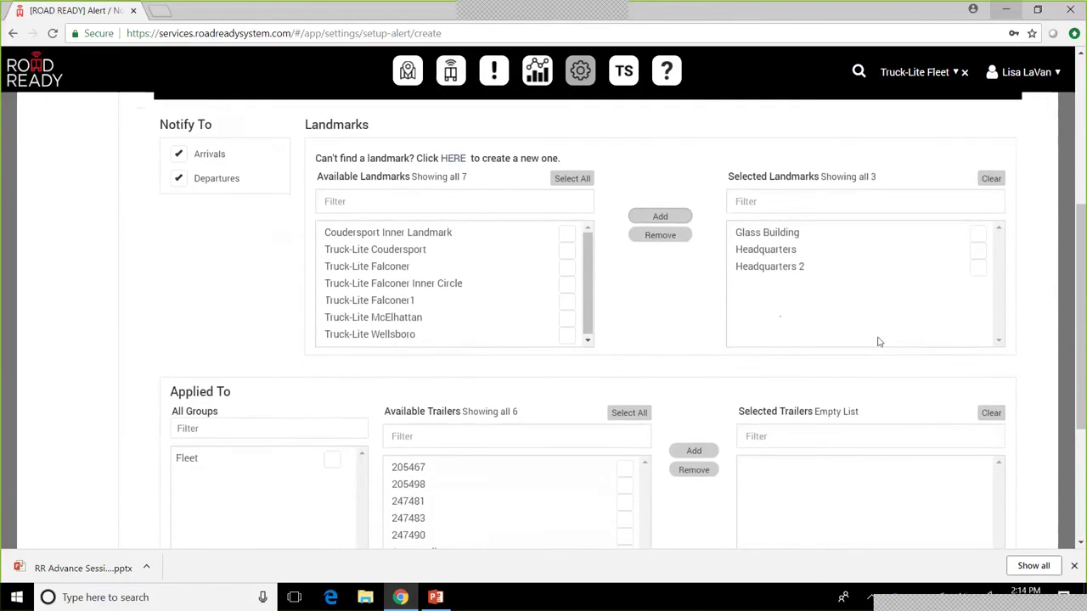
Select only trailers 247490 and AppInstall for the alert, replacing a trial Fleet group selection
{"action": "scroll", "coordinate": [879, 339], "scroll_direction": "down", "scroll_amount": 1}
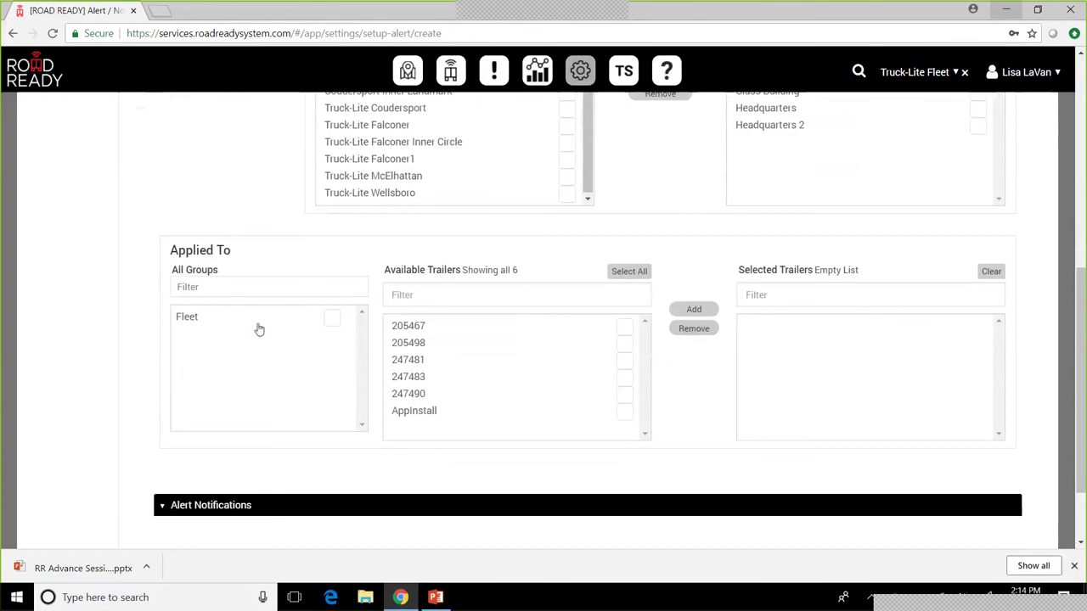
{"action": "left_click", "coordinate": [336, 323]}
{"action": "left_click", "coordinate": [335, 323]}
{"action": "left_click", "coordinate": [335, 323]}
{"action": "left_click", "coordinate": [703, 312]}
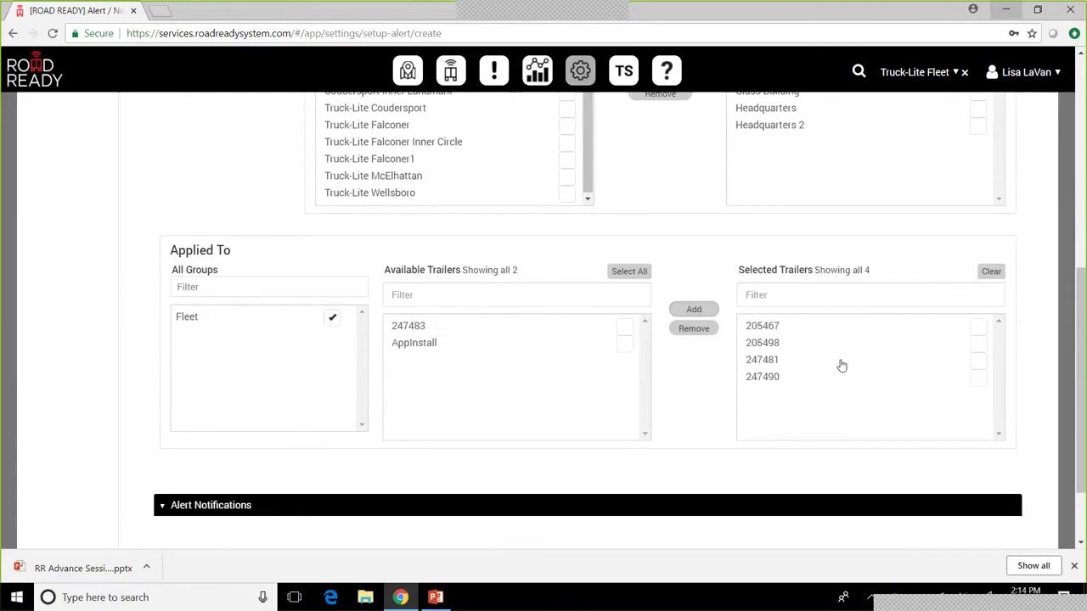
{"action": "left_click", "coordinate": [990, 272]}
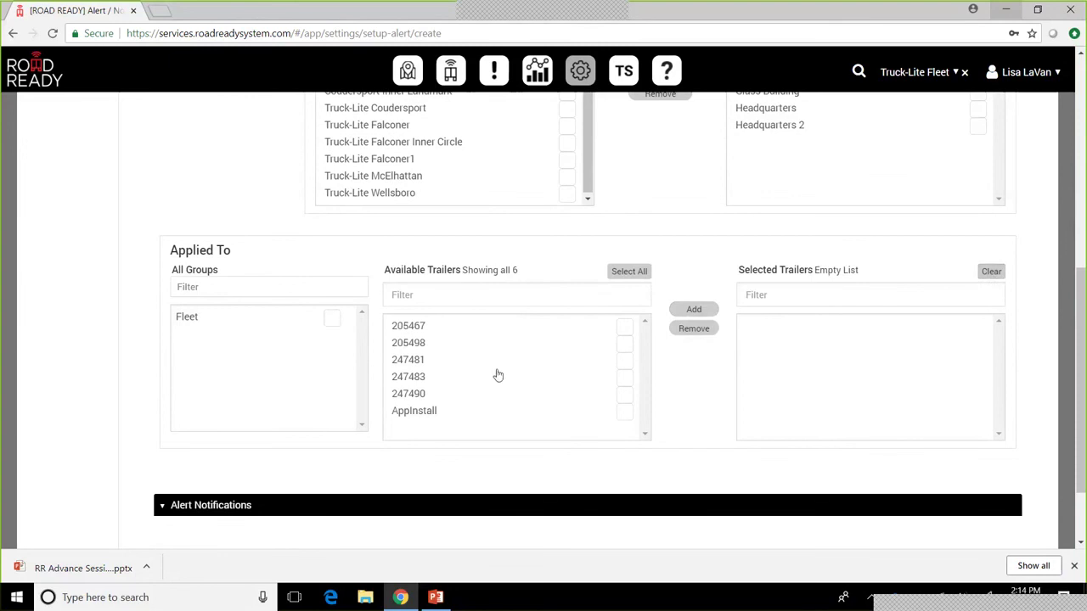
{"action": "left_click", "coordinate": [625, 414]}
{"action": "left_click", "coordinate": [625, 395]}
{"action": "left_click", "coordinate": [694, 309]}
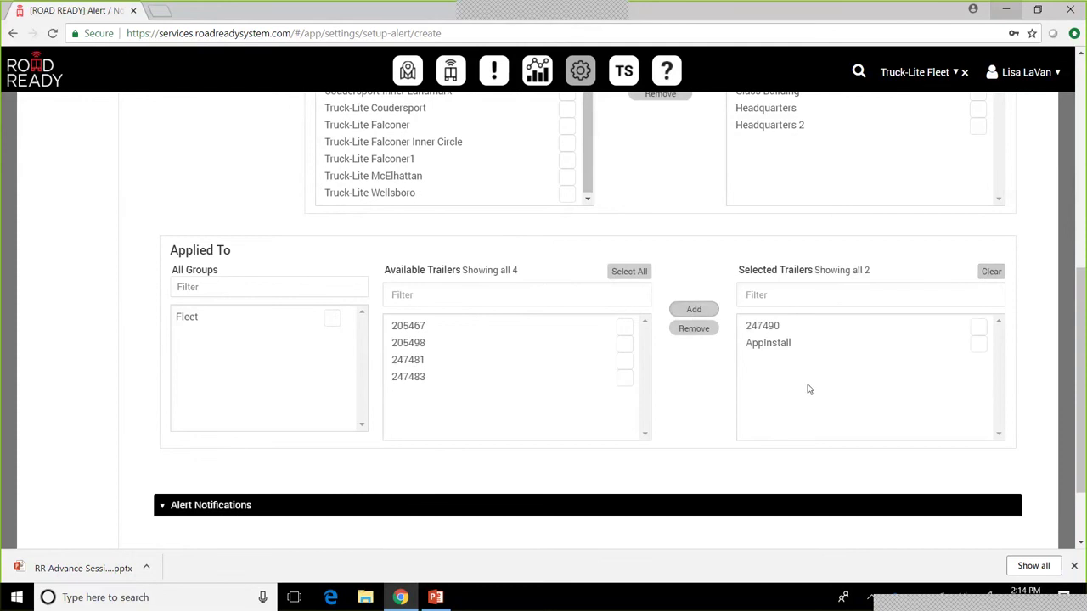
Under Alert Notifications, switch Email and SMS delivery on
{"action": "scroll", "coordinate": [808, 370], "scroll_direction": "down", "scroll_amount": 2}
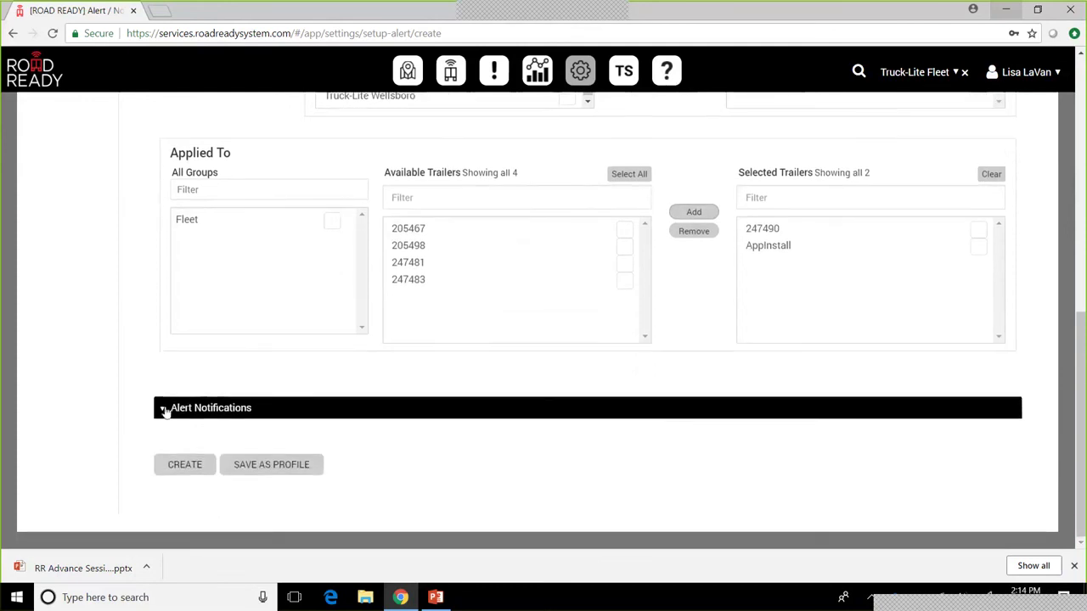
{"action": "left_click", "coordinate": [165, 409]}
{"action": "scroll", "coordinate": [532, 463], "scroll_direction": "down", "scroll_amount": 2}
{"action": "scroll", "coordinate": [532, 464], "scroll_direction": "down", "scroll_amount": 1}
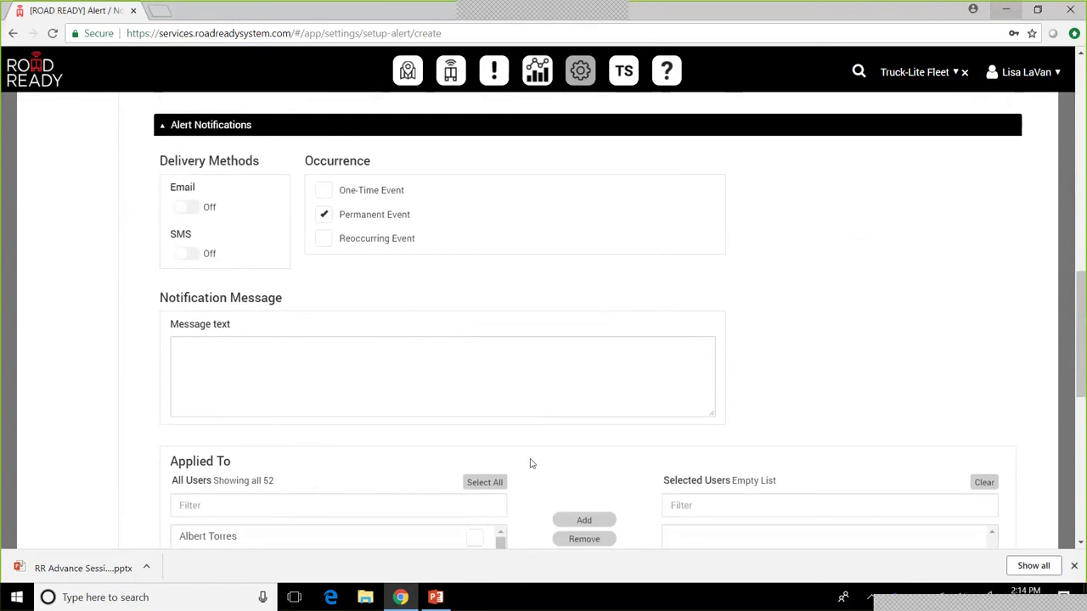
{"action": "scroll", "coordinate": [524, 451], "scroll_direction": "up", "scroll_amount": 8}
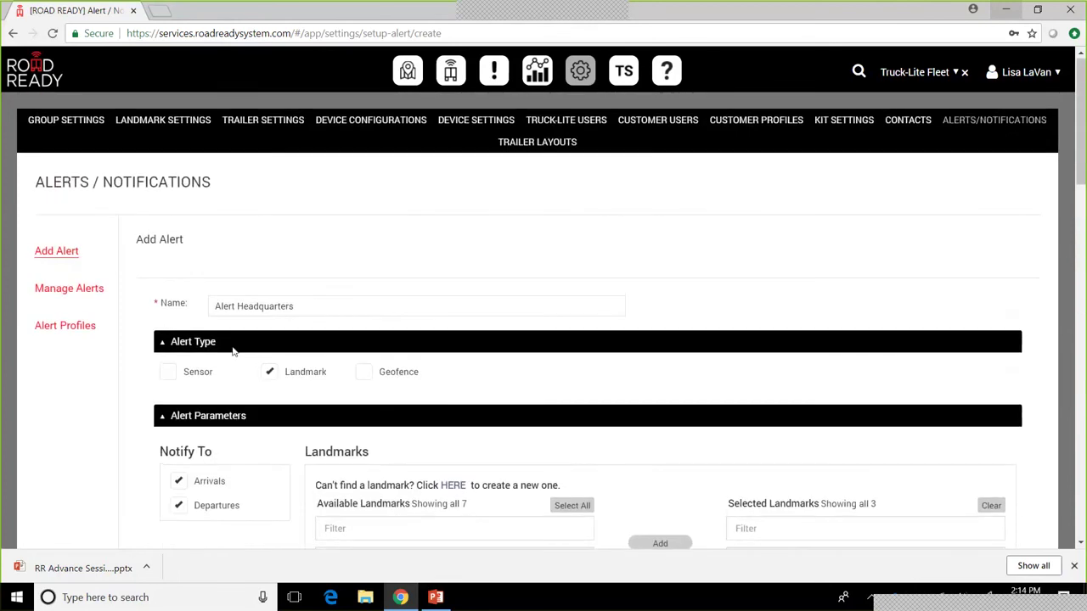
{"action": "scroll", "coordinate": [236, 352], "scroll_direction": "down", "scroll_amount": 3}
{"action": "scroll", "coordinate": [298, 363], "scroll_direction": "down", "scroll_amount": 6}
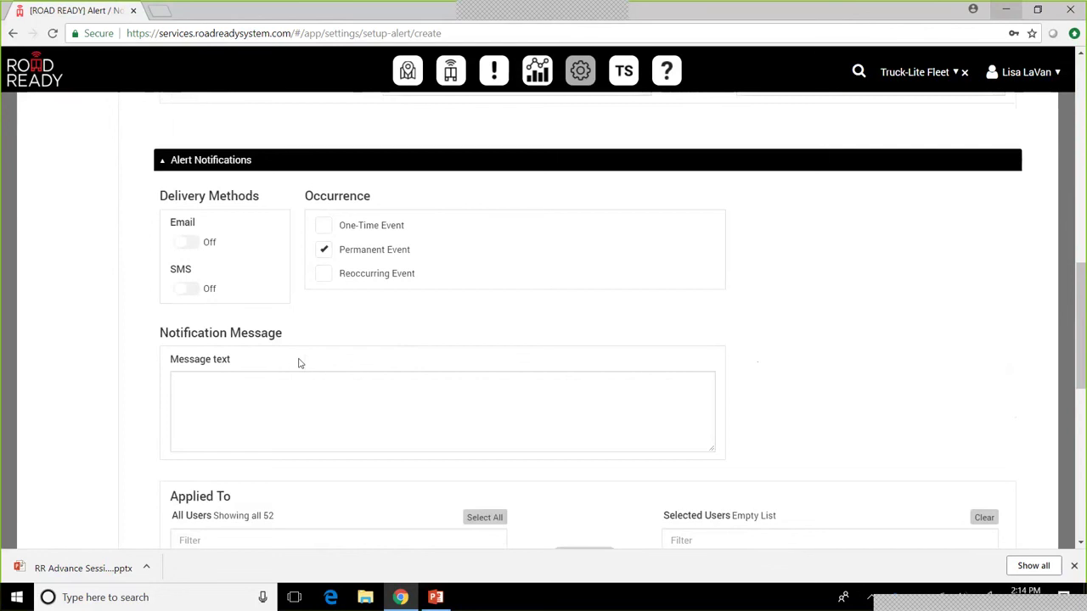
{"action": "left_click", "coordinate": [185, 246]}
{"action": "left_click", "coordinate": [181, 289]}
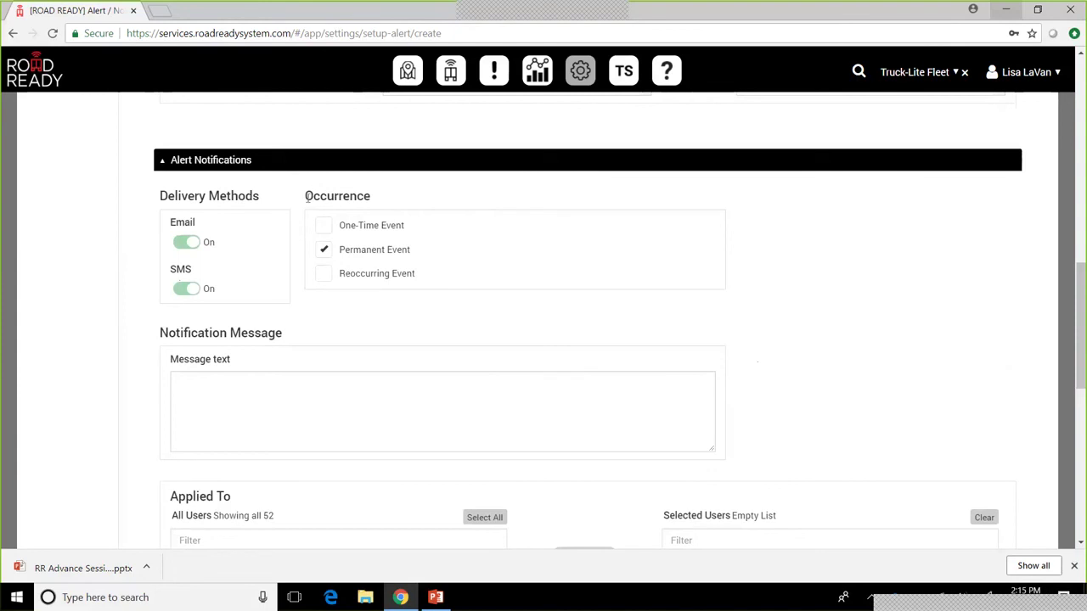
Try the One Time and Reoccurring options, then leave the alert as a Permanent Event
{"action": "left_click", "coordinate": [331, 234]}
{"action": "left_click", "coordinate": [324, 253]}
{"action": "left_click", "coordinate": [330, 259]}
{"action": "left_click", "coordinate": [330, 259]}
{"action": "left_click", "coordinate": [325, 275]}
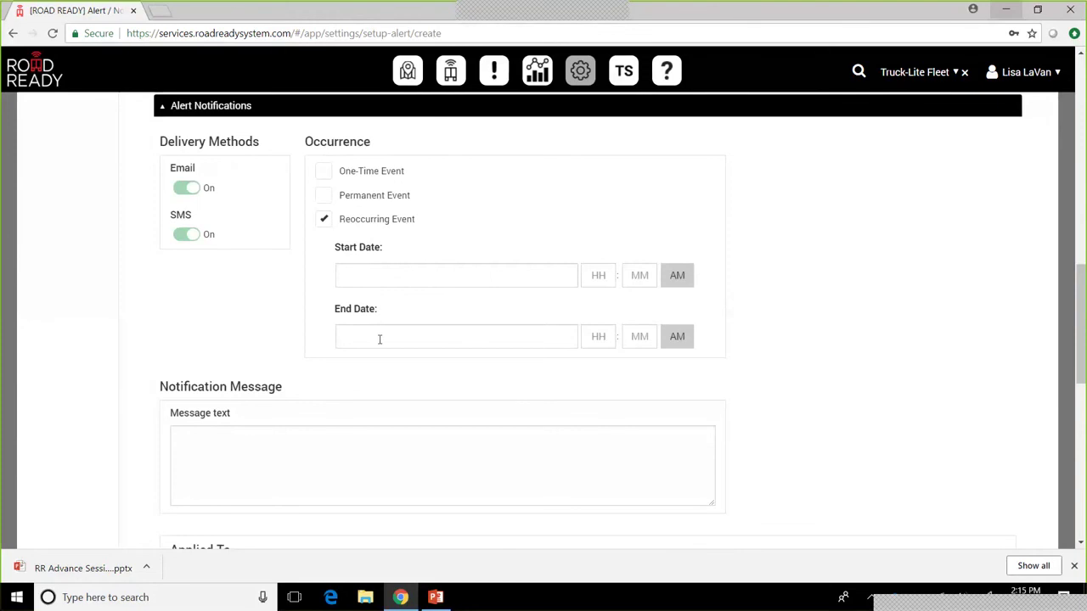
{"action": "left_click", "coordinate": [325, 196]}
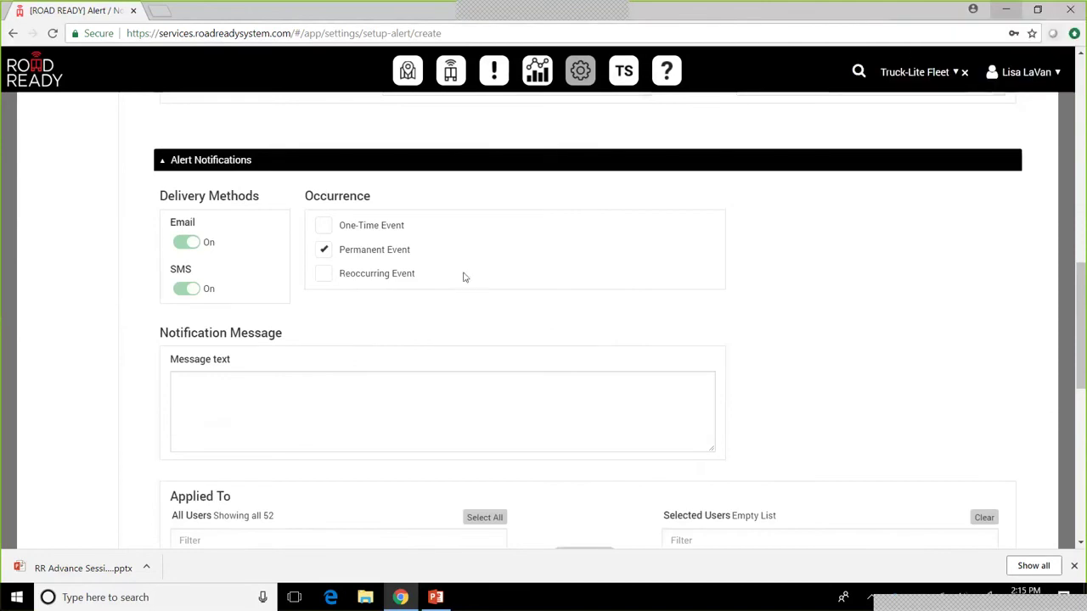
{"action": "scroll", "coordinate": [653, 213], "scroll_direction": "down", "scroll_amount": 1}
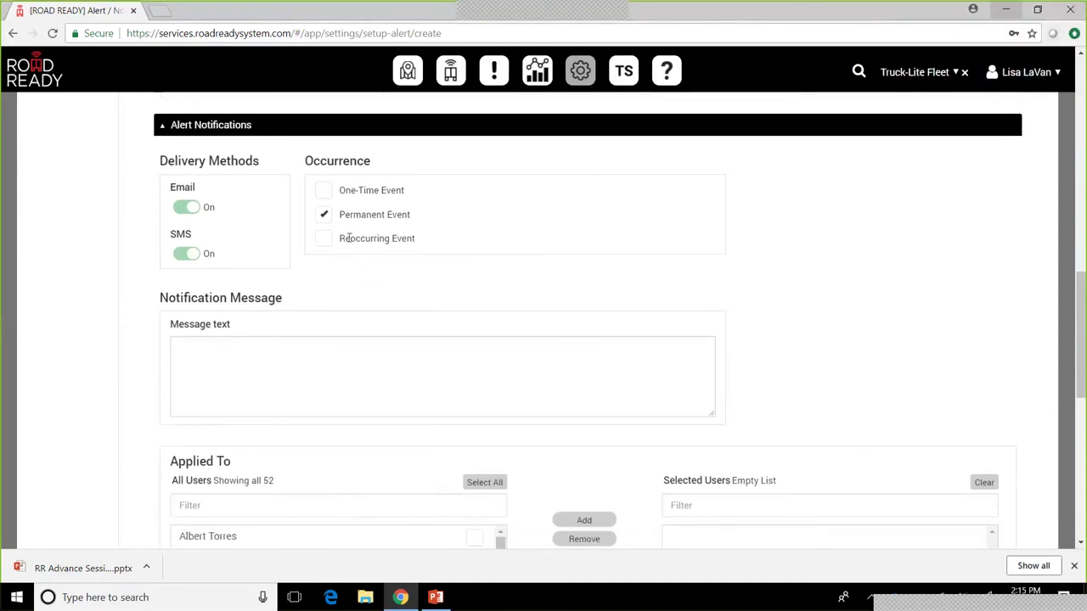
{"action": "scroll", "coordinate": [350, 236], "scroll_direction": "down", "scroll_amount": 1}
Enter 'Arrival and Departures for Headquarters' in the Message box, fixing a typo
{"action": "left_click", "coordinate": [225, 260]}
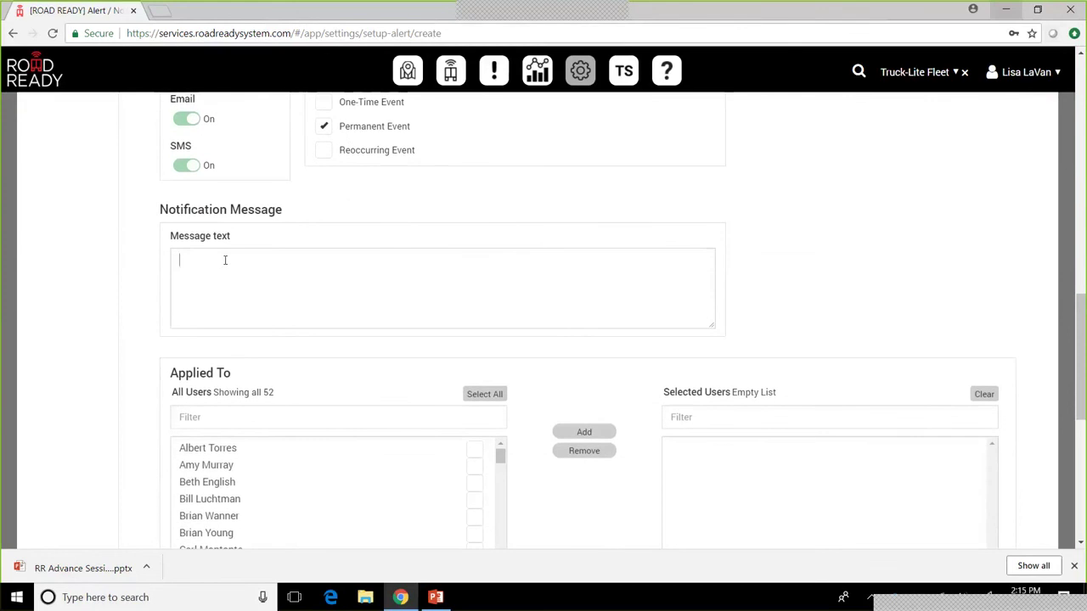
{"action": "type", "text": "Arrival and Departures for"}
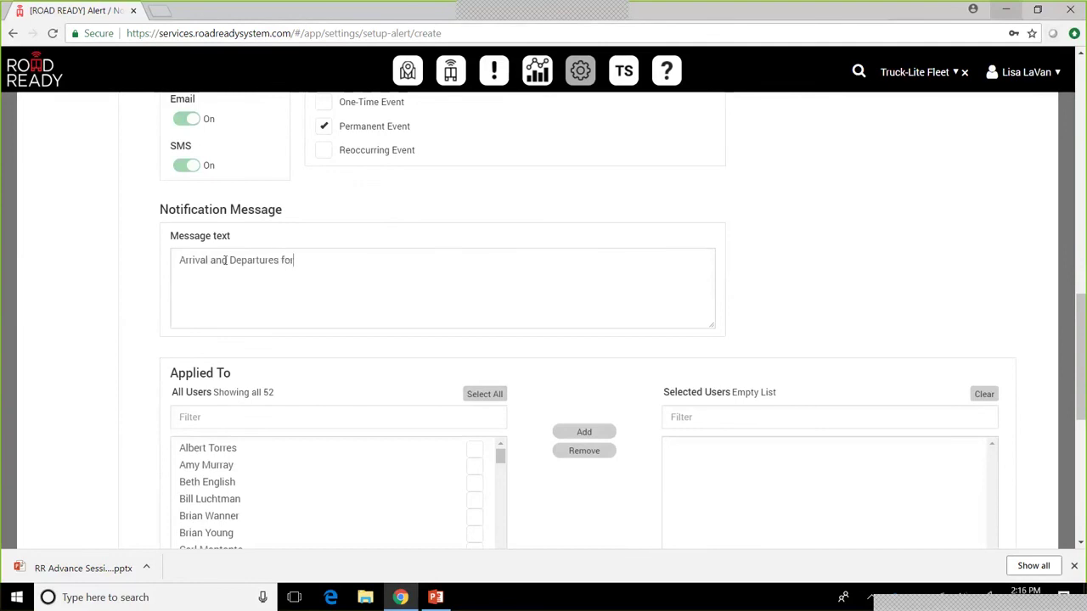
{"action": "type", "text": " Headquarters"}
{"action": "scroll", "coordinate": [329, 286], "scroll_direction": "down", "scroll_amount": 1}
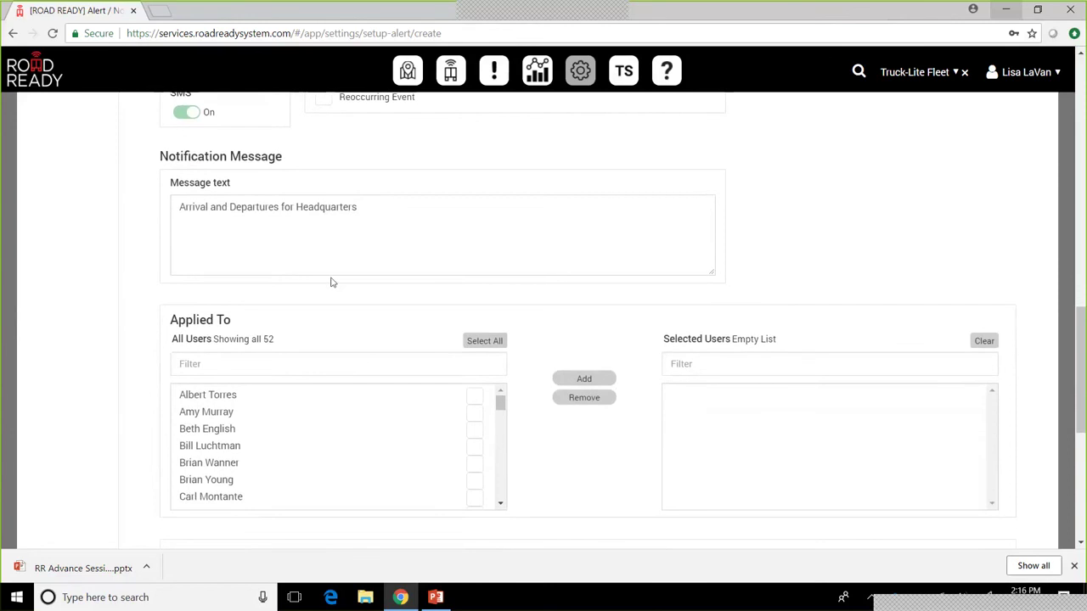
In Applied To, tick four users in All Users and add them to Selected Users
{"action": "scroll", "coordinate": [356, 281], "scroll_direction": "down", "scroll_amount": 1}
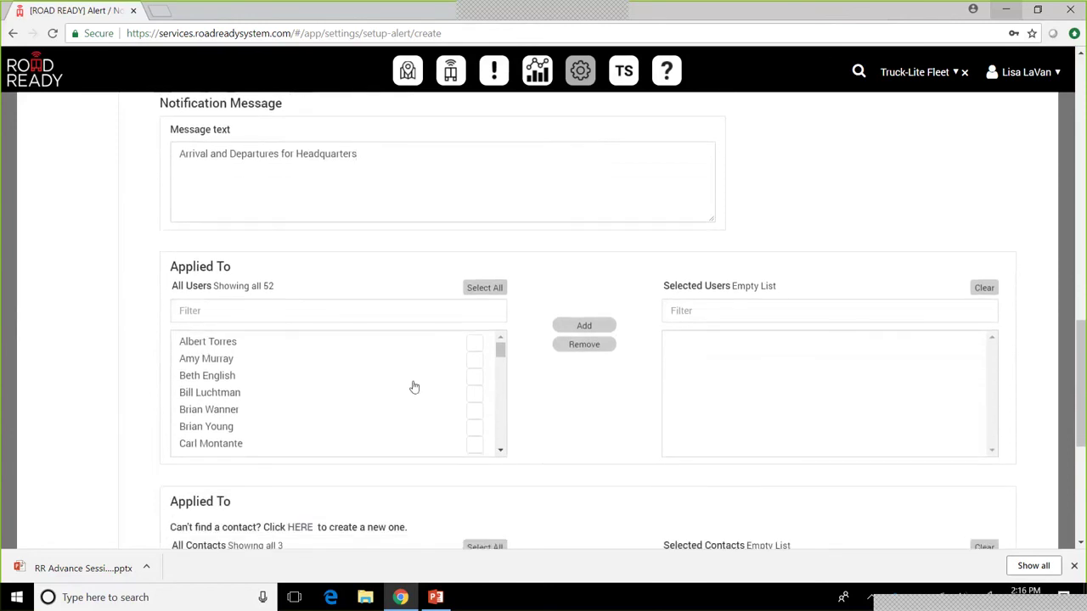
{"action": "scroll", "coordinate": [377, 356], "scroll_direction": "down", "scroll_amount": 2}
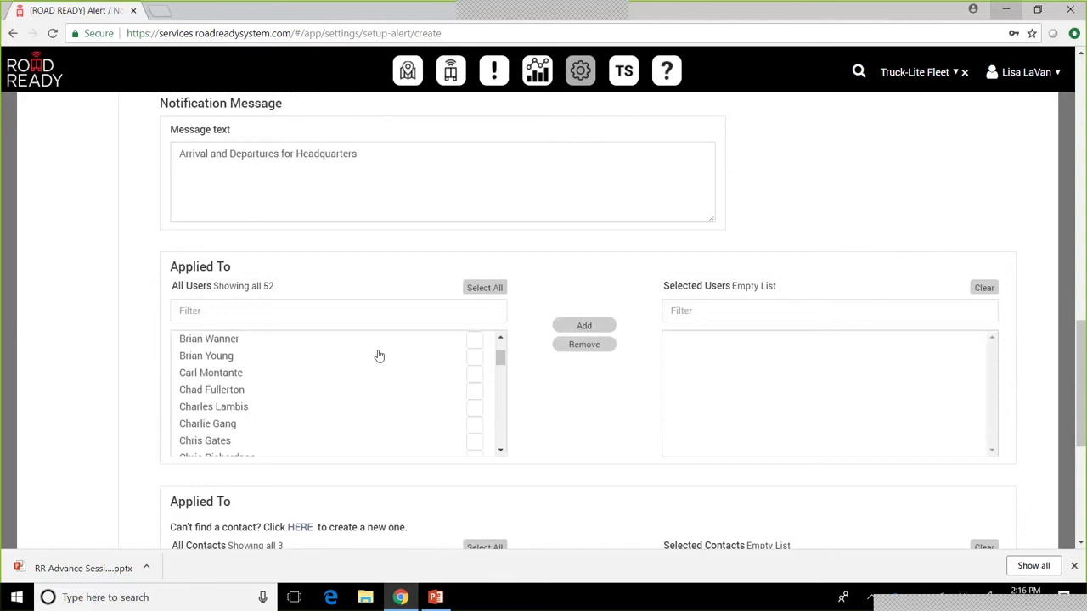
{"action": "scroll", "coordinate": [556, 373], "scroll_direction": "down", "scroll_amount": 1}
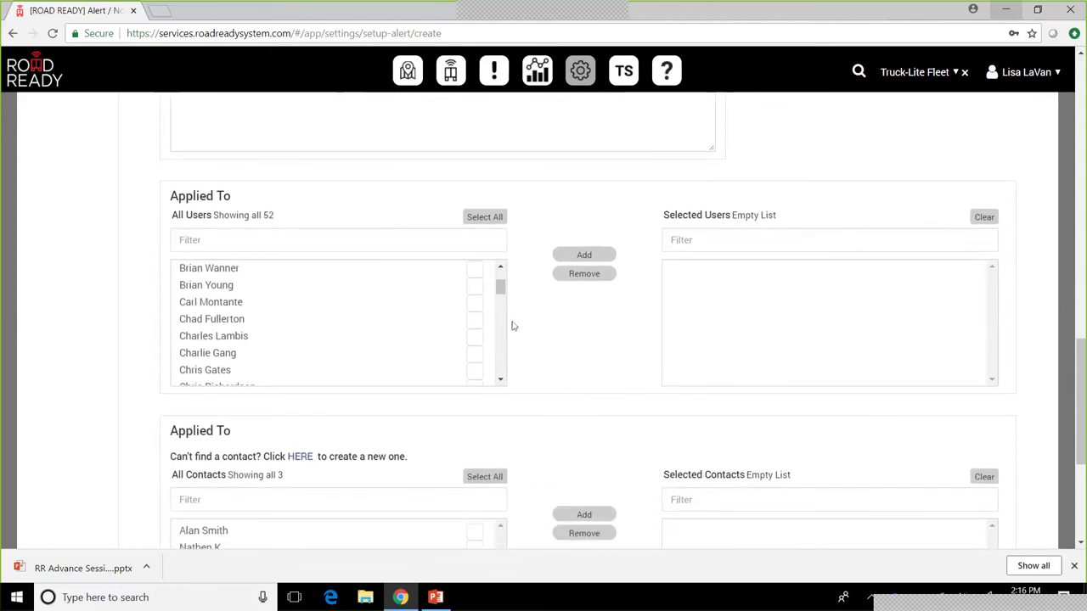
{"action": "left_click", "coordinate": [490, 217]}
{"action": "left_click", "coordinate": [490, 217]}
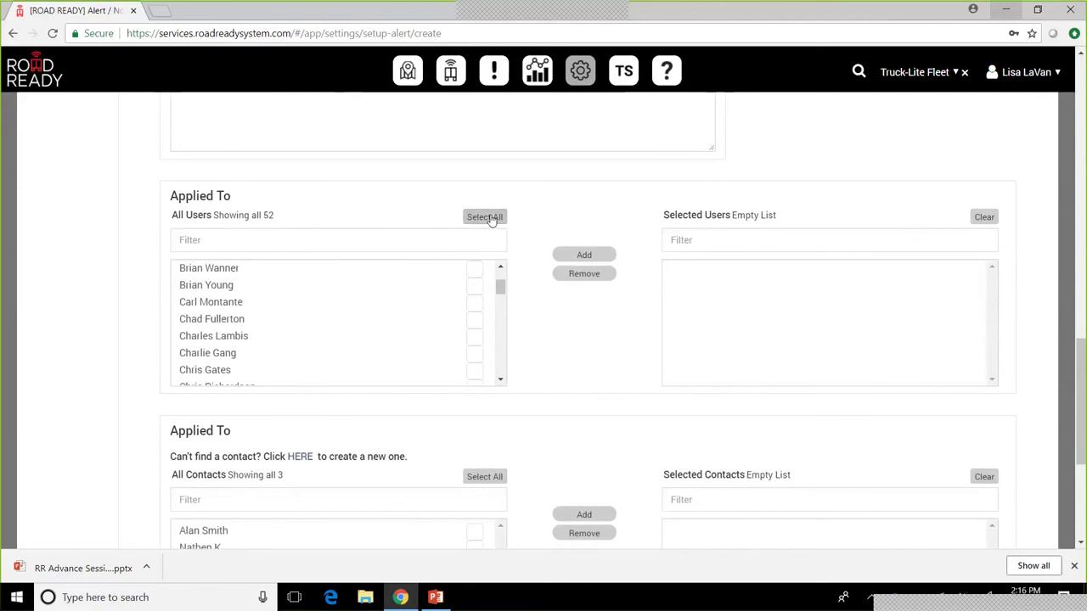
{"action": "left_click", "coordinate": [475, 370]}
{"action": "left_click", "coordinate": [474, 353]}
{"action": "left_click", "coordinate": [475, 336]}
{"action": "left_click", "coordinate": [475, 322]}
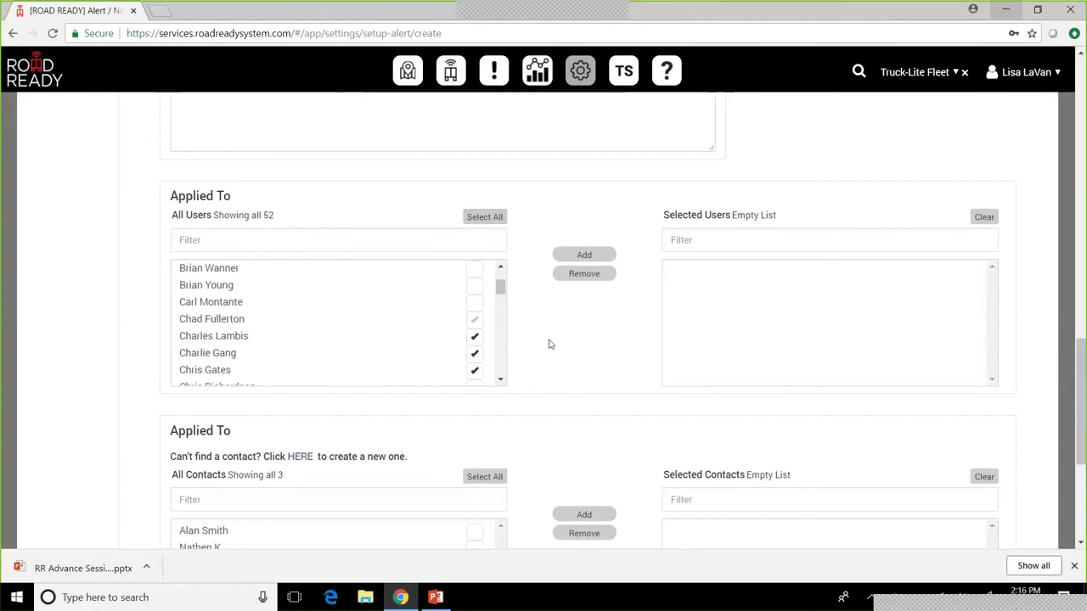
{"action": "left_click", "coordinate": [570, 257]}
{"action": "left_click_drag", "start_coordinate": [1082, 353], "coordinate": [1082, 383]}
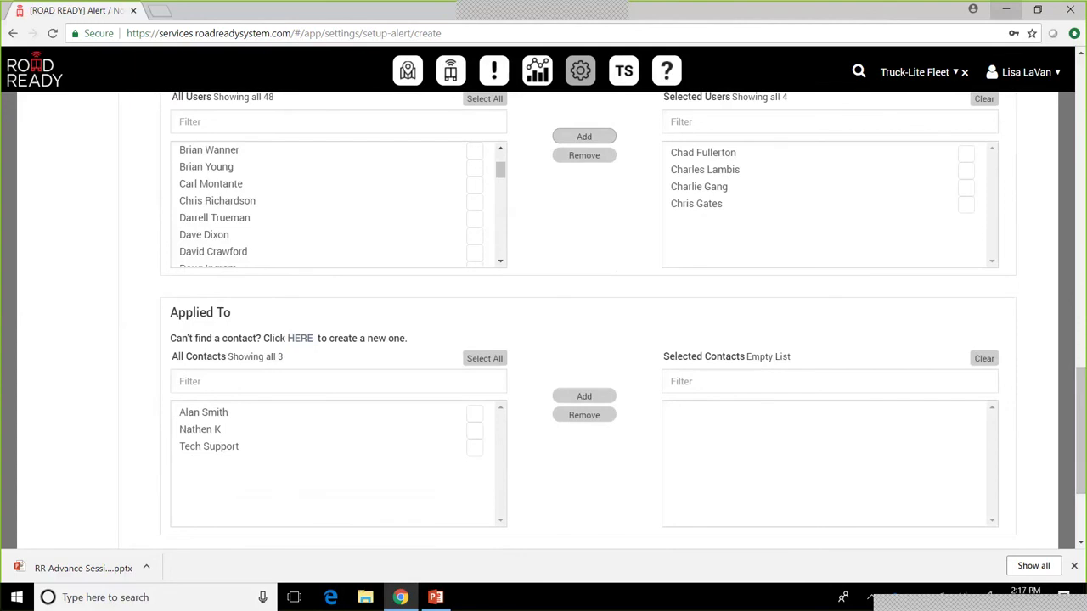
{"action": "scroll", "coordinate": [582, 337], "scroll_direction": "down", "scroll_amount": 1}
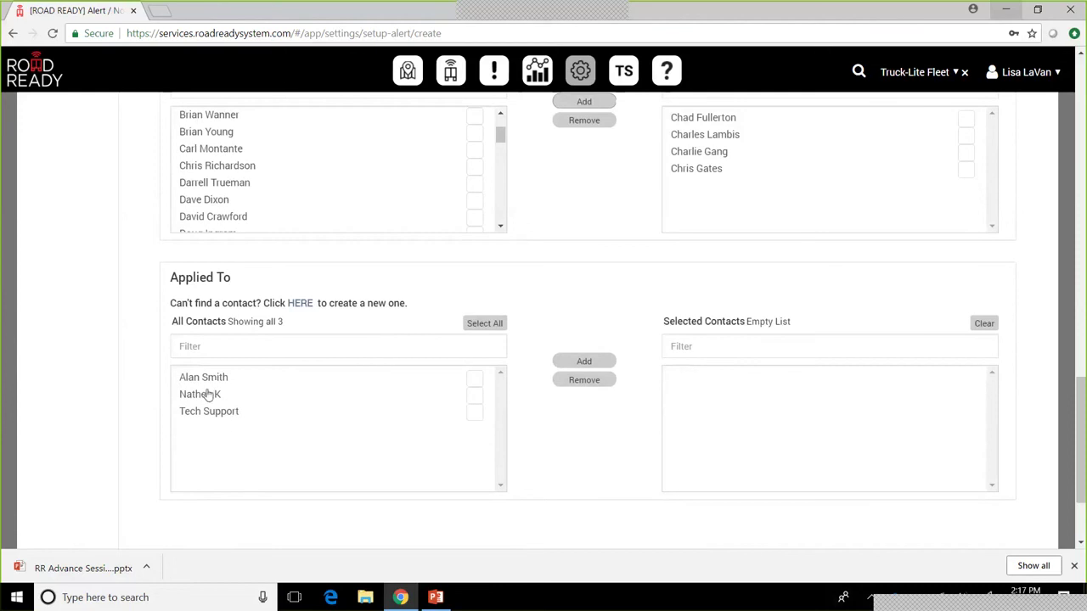
{"action": "scroll", "coordinate": [323, 416], "scroll_direction": "up", "scroll_amount": 1}
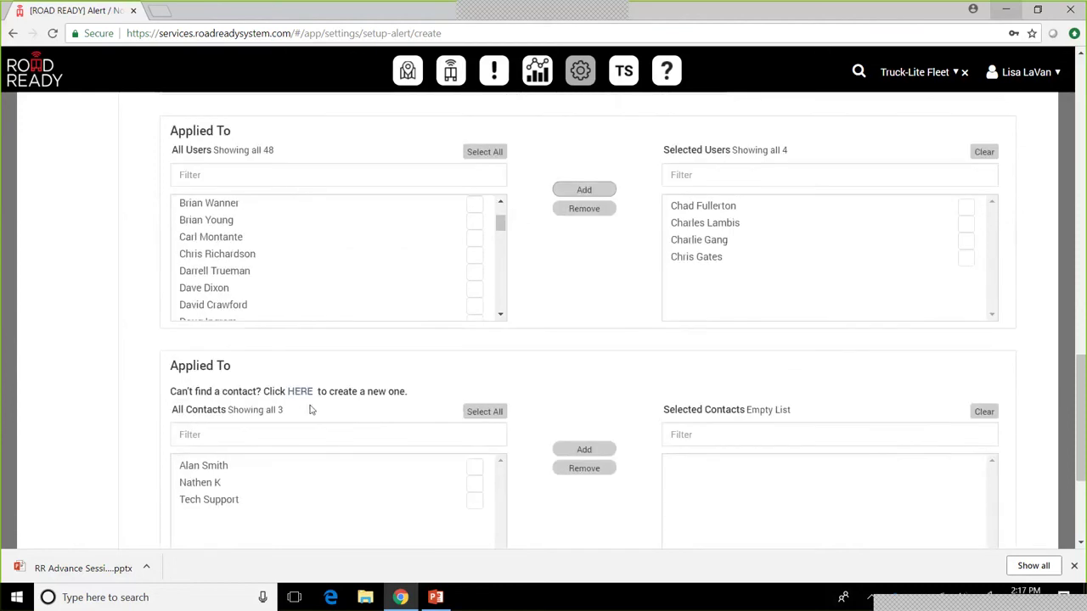
Through the HERE link, add a contact with the contact's name, e-mail and phone number
{"action": "left_click", "coordinate": [300, 394]}
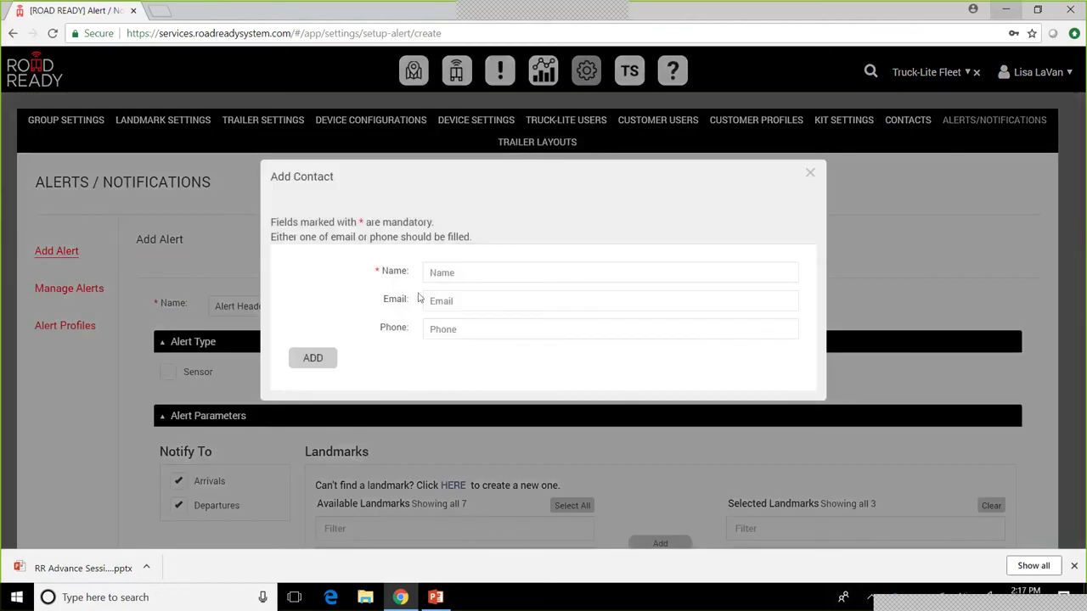
{"action": "left_click", "coordinate": [430, 273]}
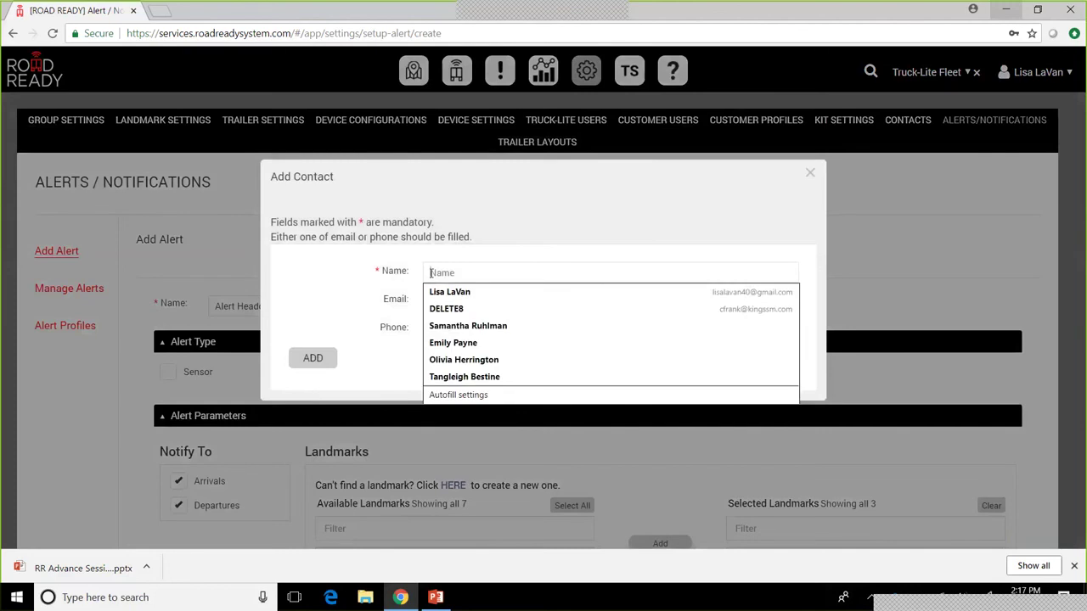
{"action": "type", "text": "Nate K."}
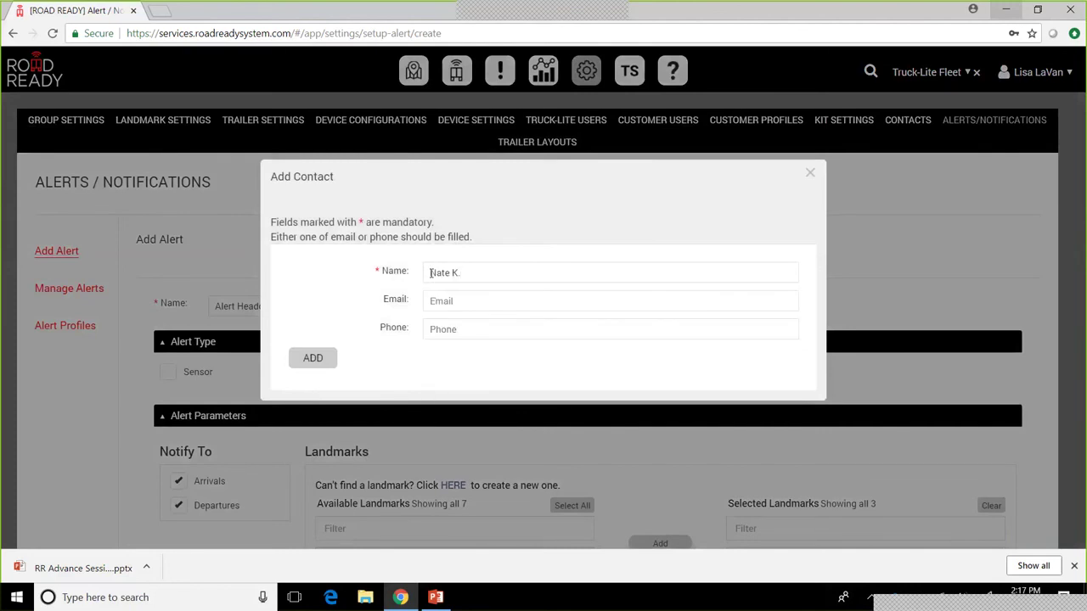
{"action": "key", "text": "Tab"}
{"action": "type", "text": "+1 (555) 555 5555"}
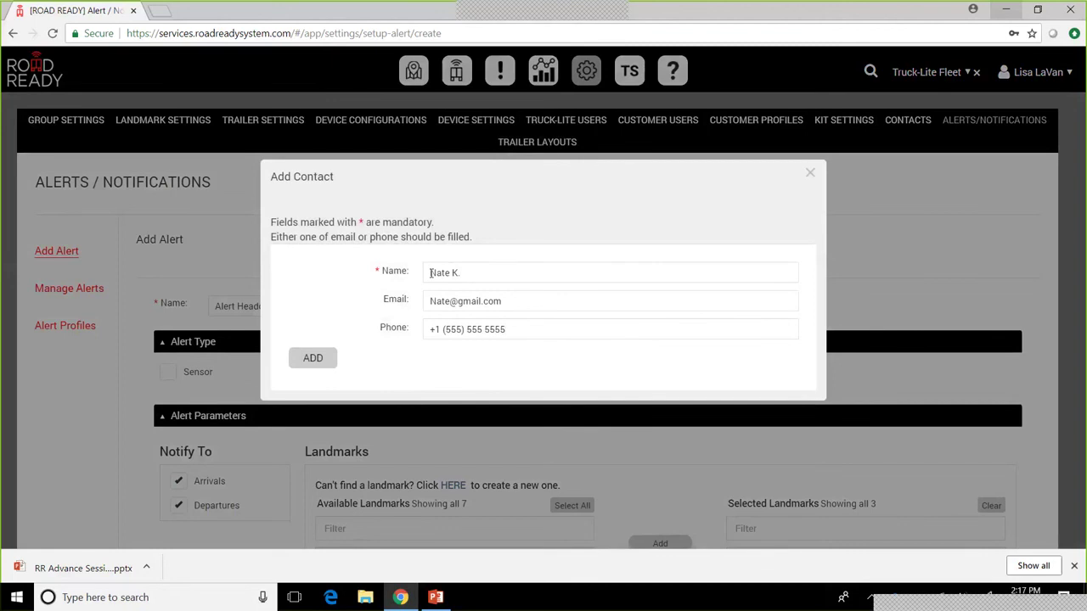
{"action": "left_click", "coordinate": [323, 363]}
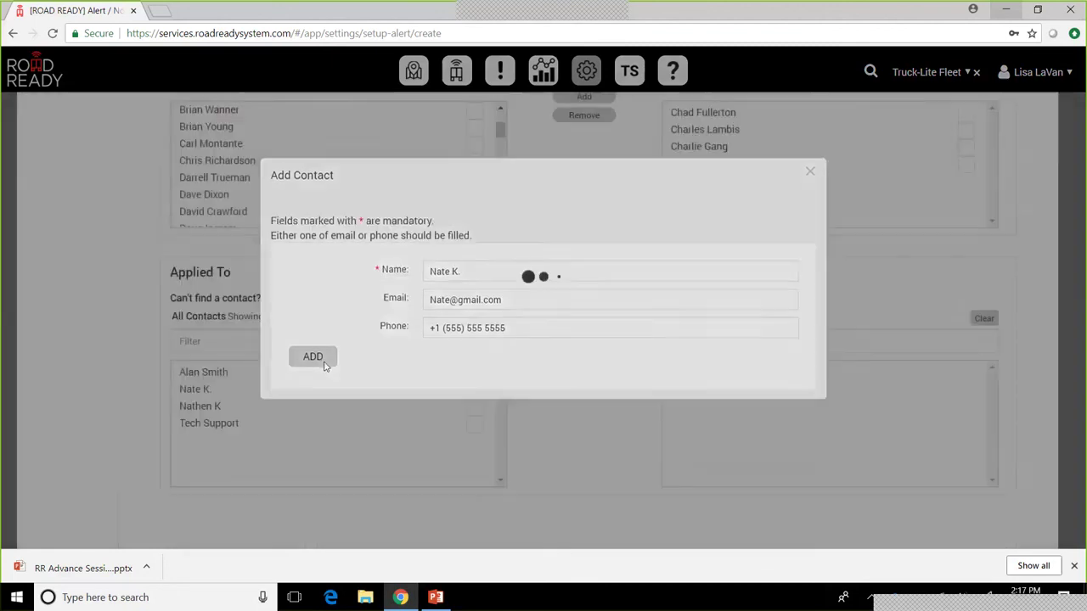
{"action": "scroll", "coordinate": [332, 375], "scroll_direction": "down", "scroll_amount": 6}
{"action": "scroll", "coordinate": [332, 375], "scroll_direction": "down", "scroll_amount": 10}
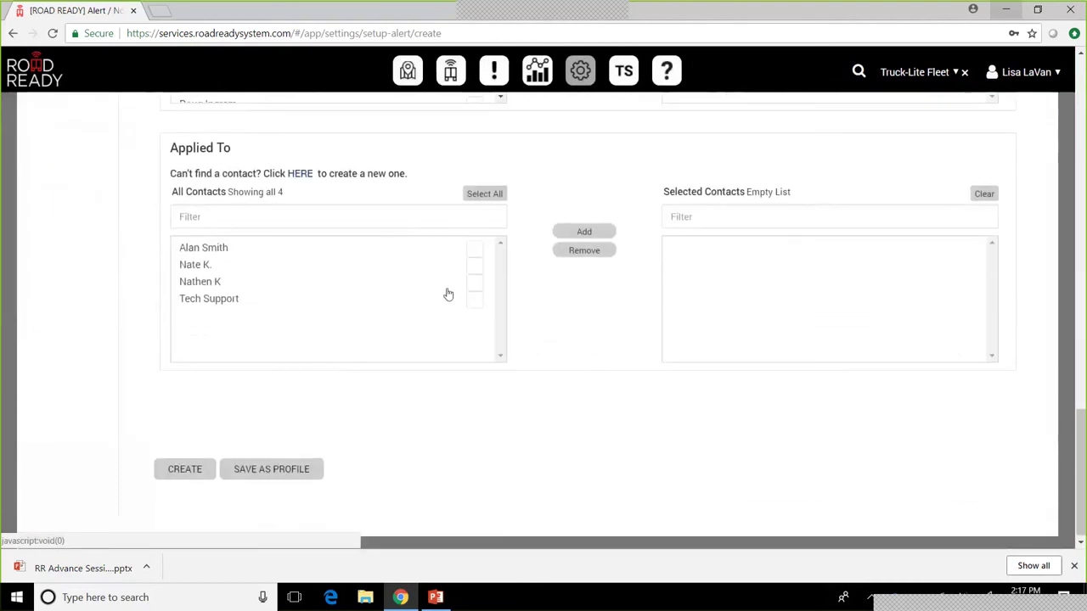
Move the new contact into Selected Contacts and save the alert setup as a profile
{"action": "left_click", "coordinate": [473, 270]}
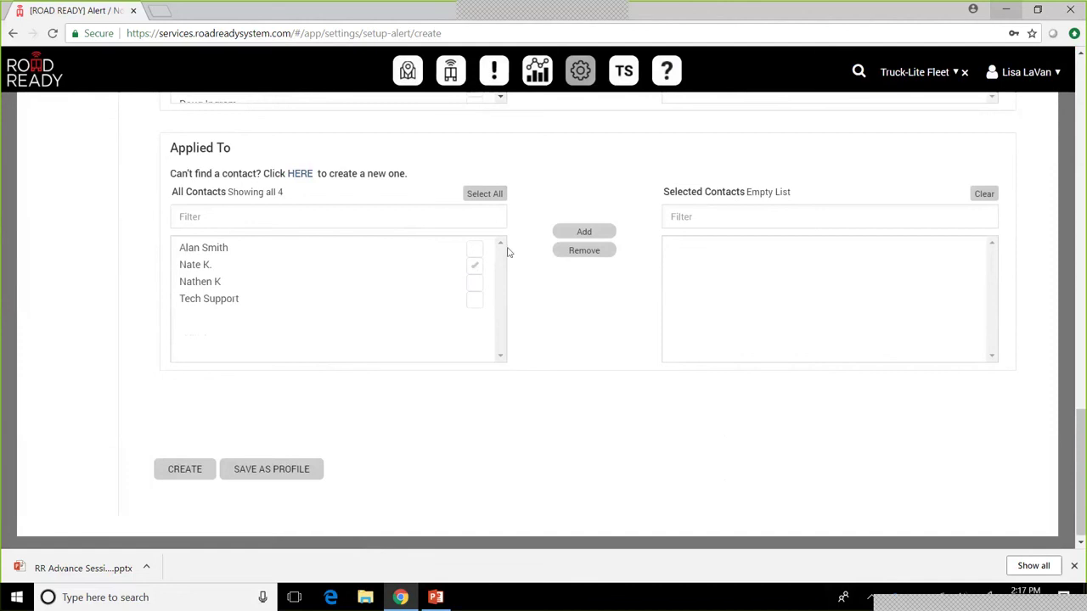
{"action": "left_click", "coordinate": [583, 232]}
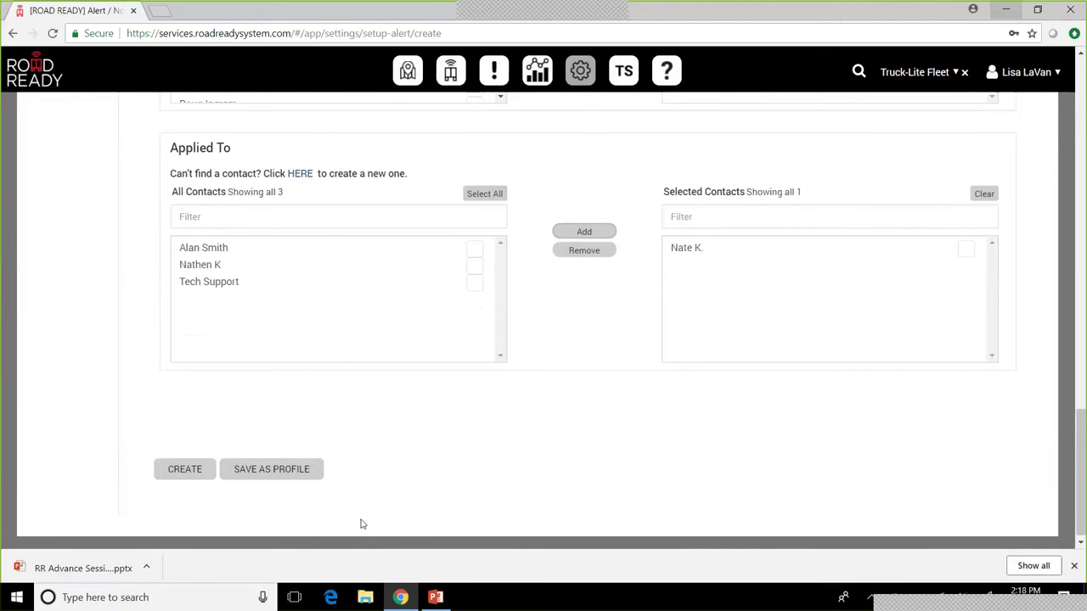
{"action": "left_click", "coordinate": [192, 473]}
{"action": "left_click", "coordinate": [272, 472]}
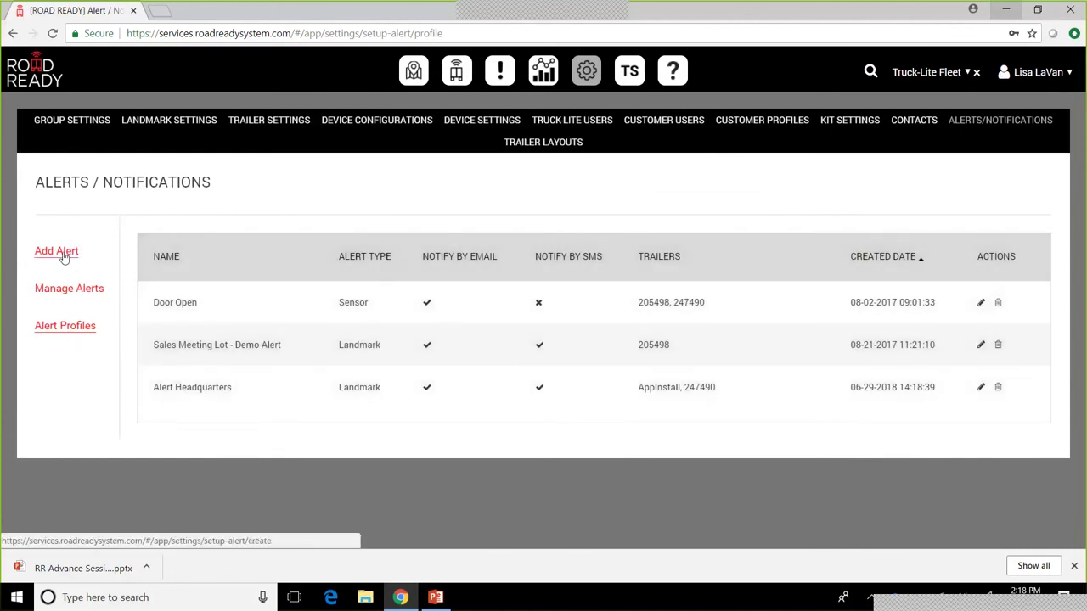
Look over the existing alerts list, then switch to Alert Profiles to see the saved profiles
{"action": "left_click", "coordinate": [63, 291]}
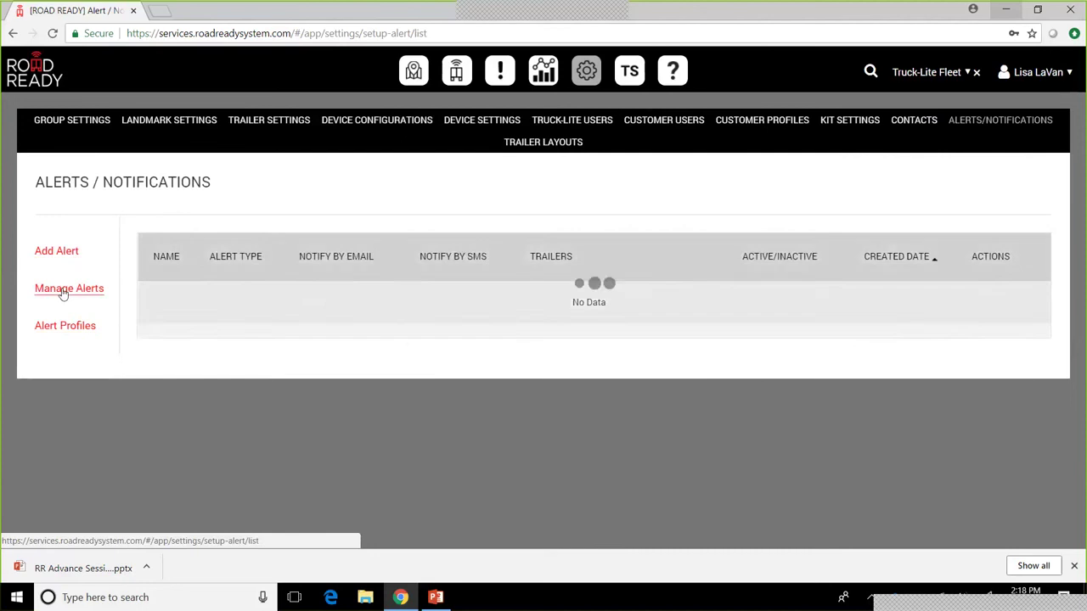
{"action": "scroll", "coordinate": [758, 351], "scroll_direction": "down", "scroll_amount": 3}
{"action": "scroll", "coordinate": [632, 337], "scroll_direction": "up", "scroll_amount": 3}
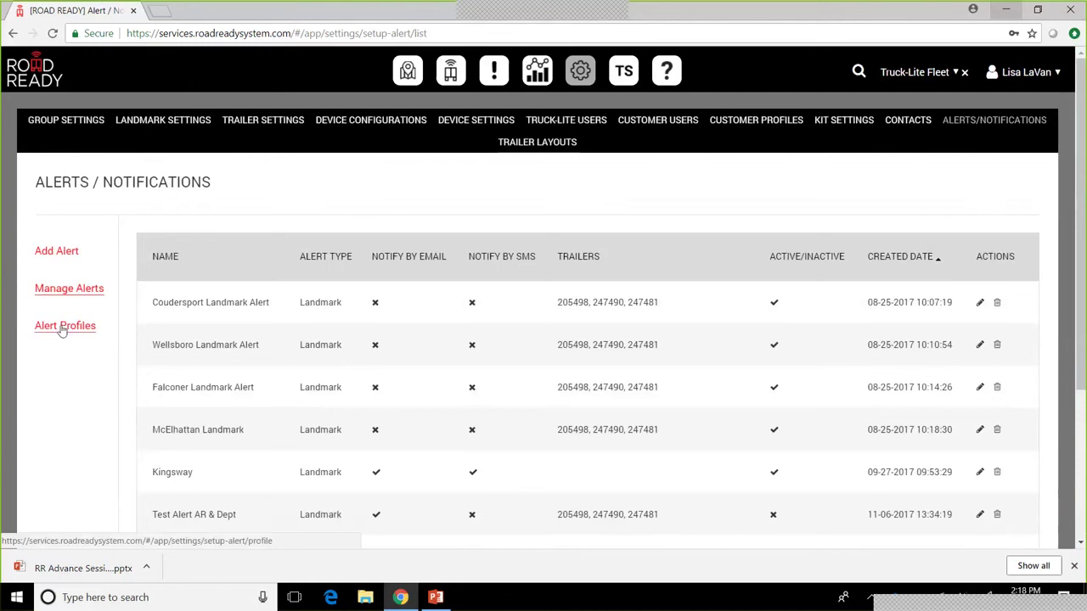
{"action": "left_click", "coordinate": [63, 327]}
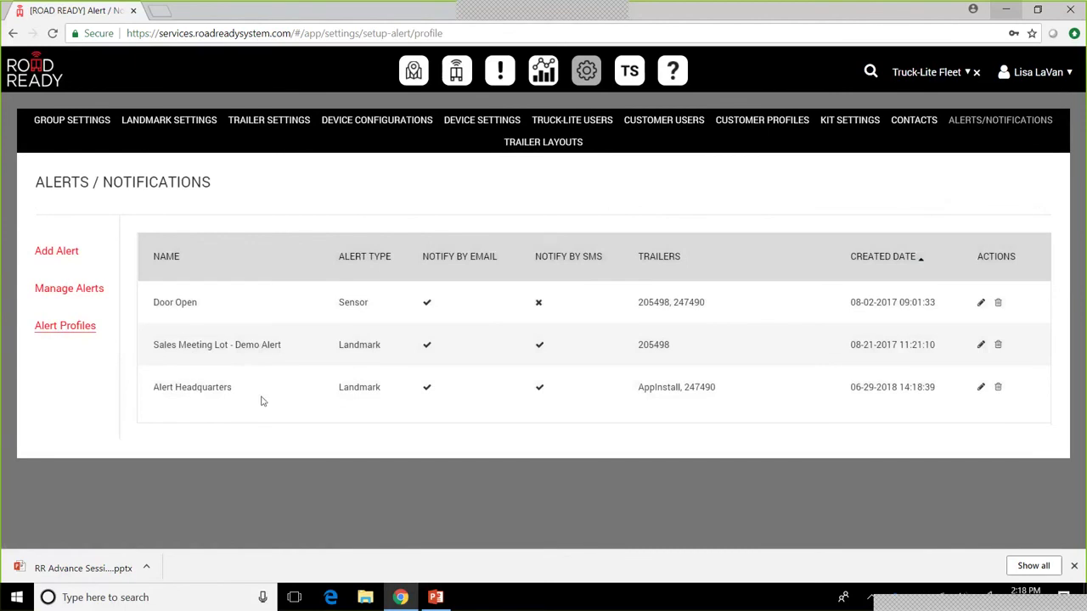
Edit the Alert Headquarters profile and remove AppInstall, leaving only trailer 247490 selected
{"action": "left_click", "coordinate": [981, 387]}
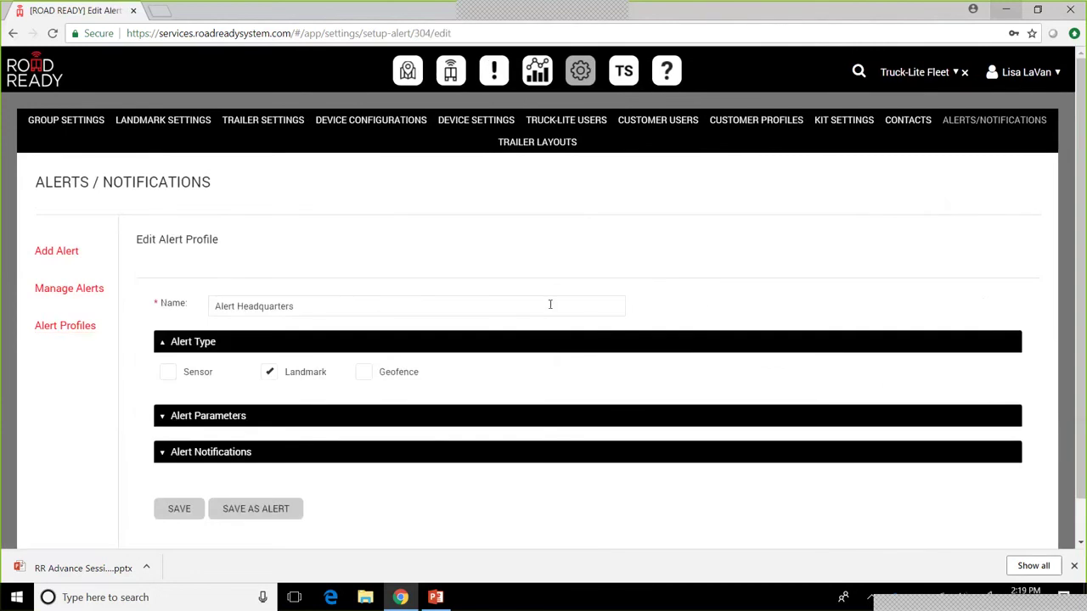
{"action": "scroll", "coordinate": [506, 335], "scroll_direction": "down", "scroll_amount": 1}
{"action": "left_click", "coordinate": [162, 376]}
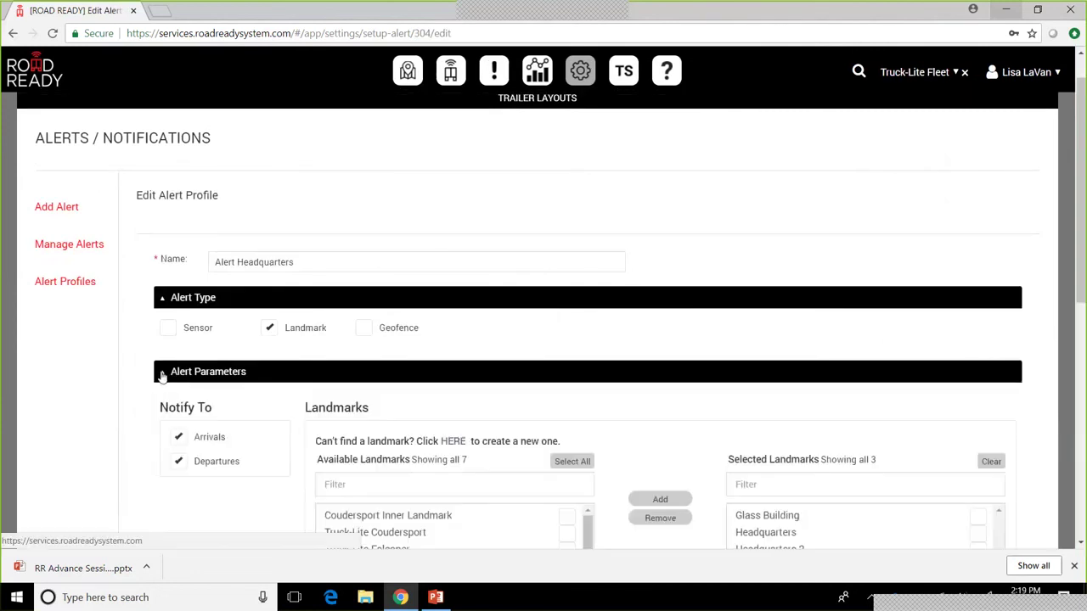
{"action": "scroll", "coordinate": [344, 399], "scroll_direction": "down", "scroll_amount": 4}
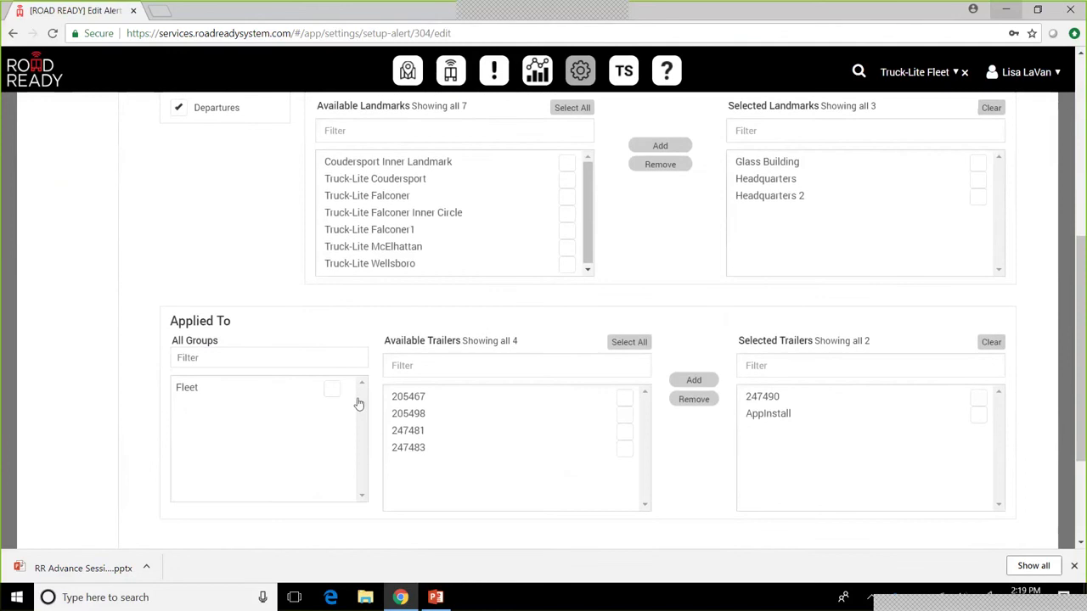
{"action": "left_click", "coordinate": [623, 403]}
{"action": "left_click", "coordinate": [626, 399]}
{"action": "left_click", "coordinate": [979, 413]}
{"action": "left_click", "coordinate": [692, 399]}
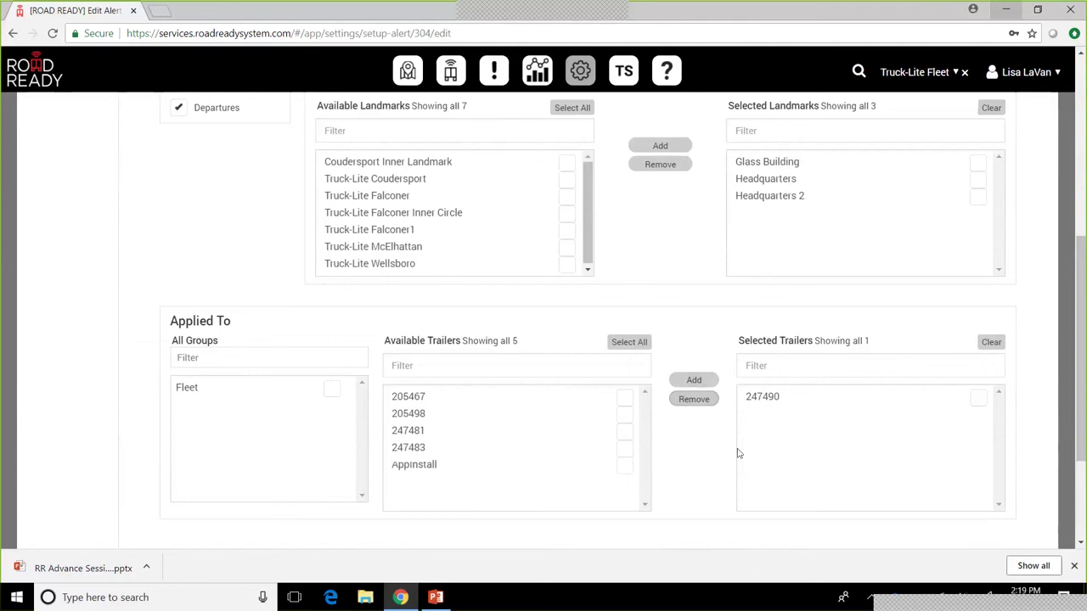
{"action": "scroll", "coordinate": [730, 450], "scroll_direction": "down", "scroll_amount": 2}
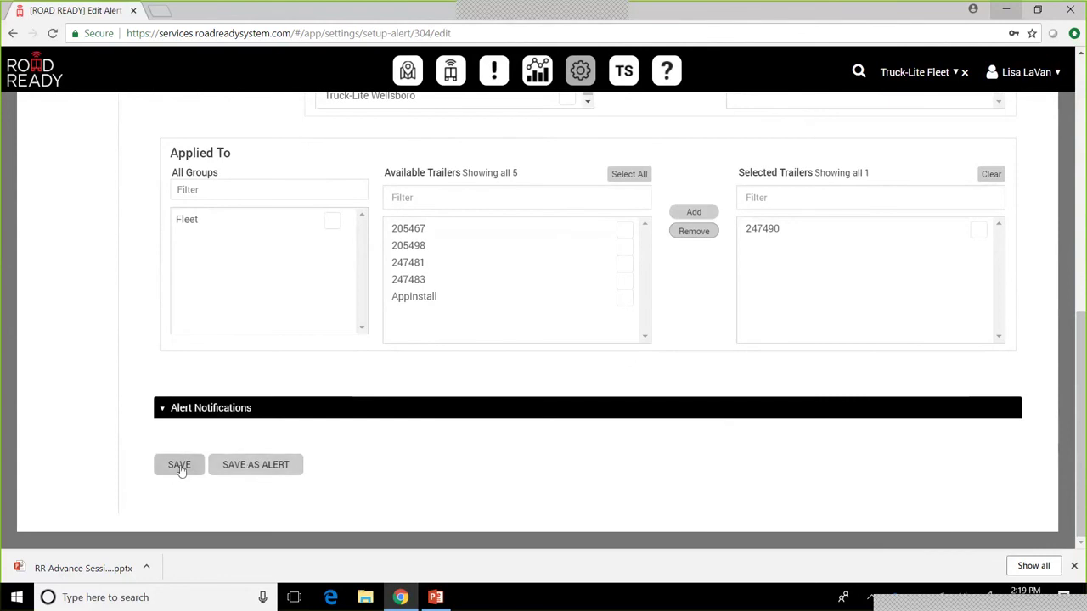
Save the profile as the new alert Alert Headquarters 2 and view page 2 of Manage Alerts
{"action": "left_click", "coordinate": [238, 467]}
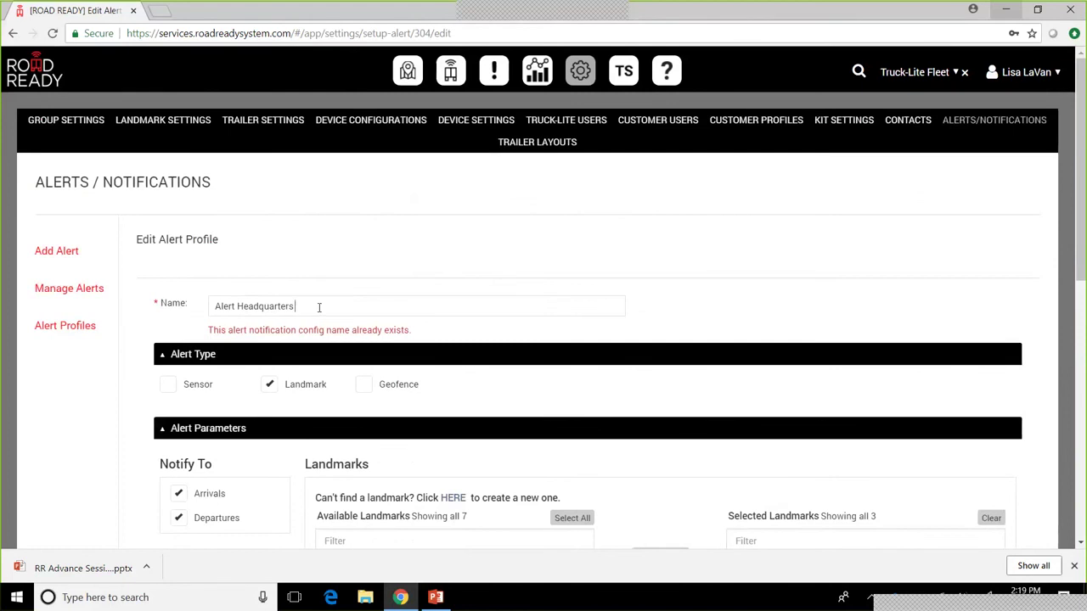
{"action": "scroll", "coordinate": [336, 350], "scroll_direction": "down", "scroll_amount": 10}
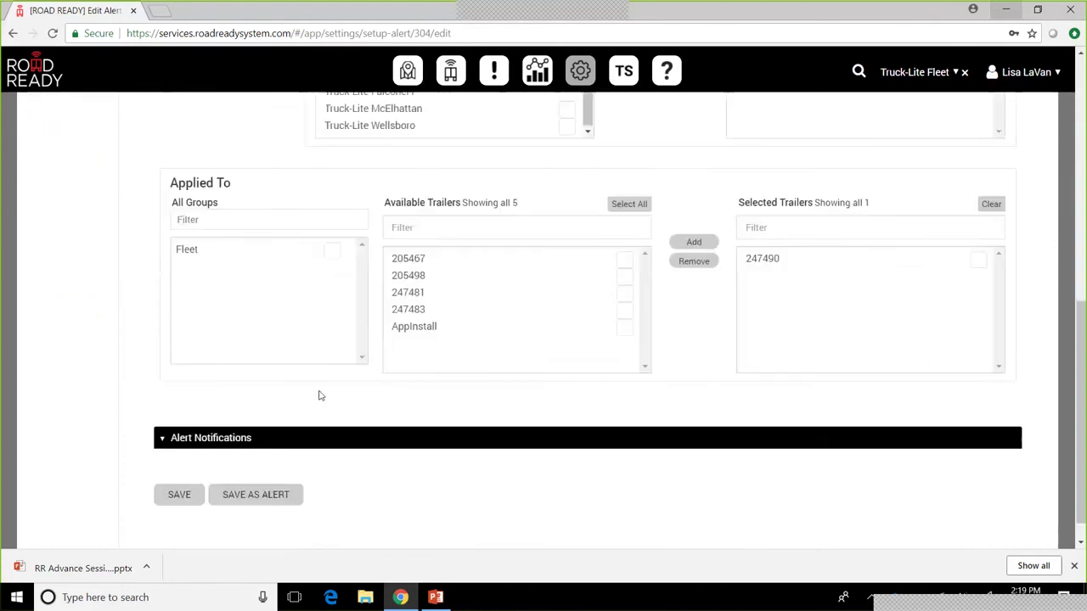
{"action": "left_click", "coordinate": [273, 465]}
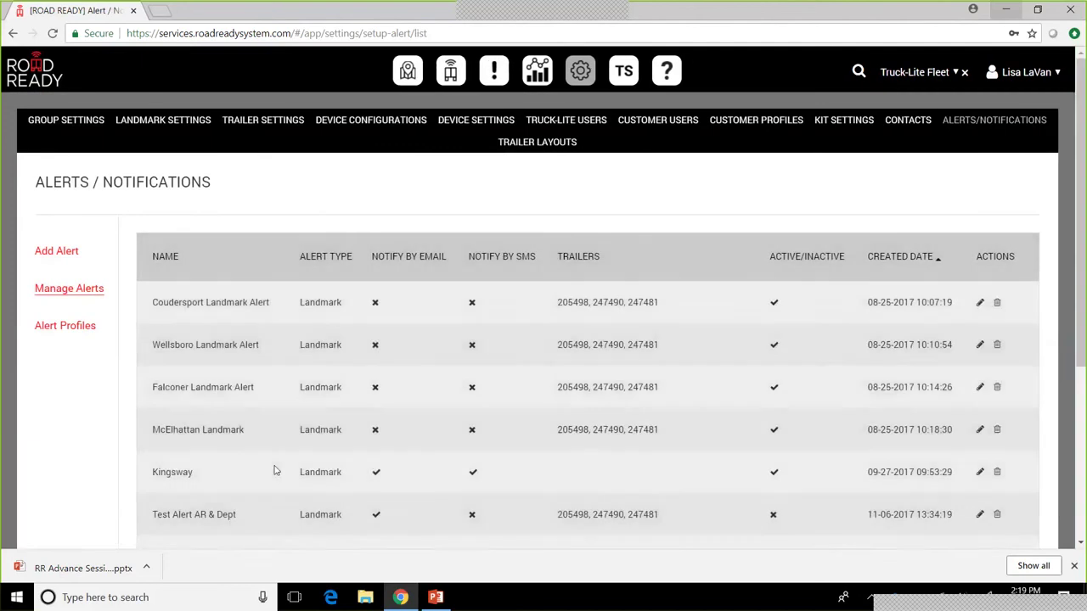
{"action": "scroll", "coordinate": [354, 365], "scroll_direction": "down", "scroll_amount": 3}
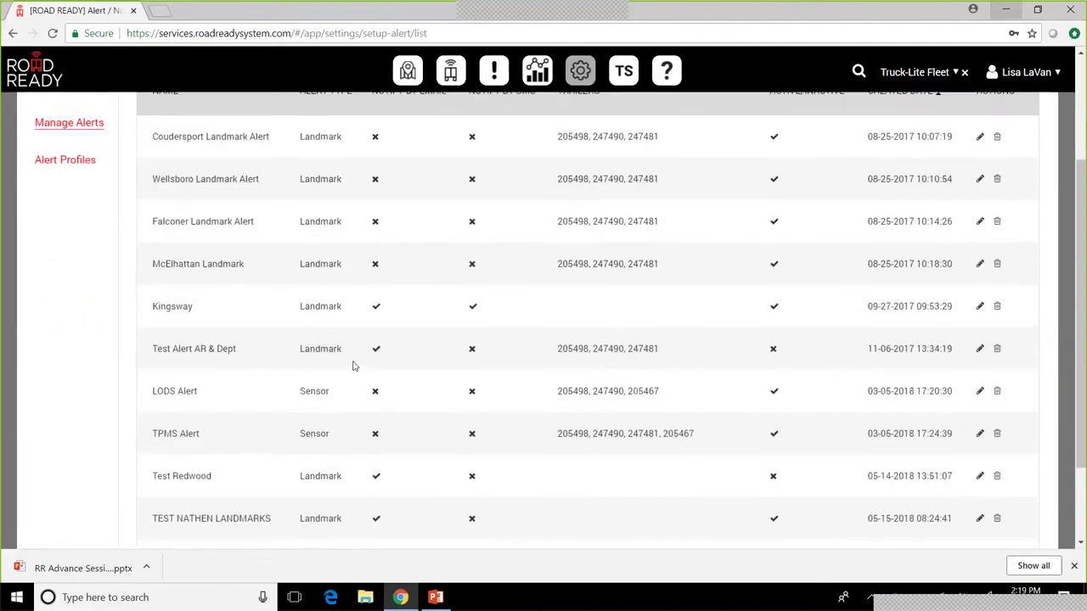
{"action": "left_click", "coordinate": [595, 470]}
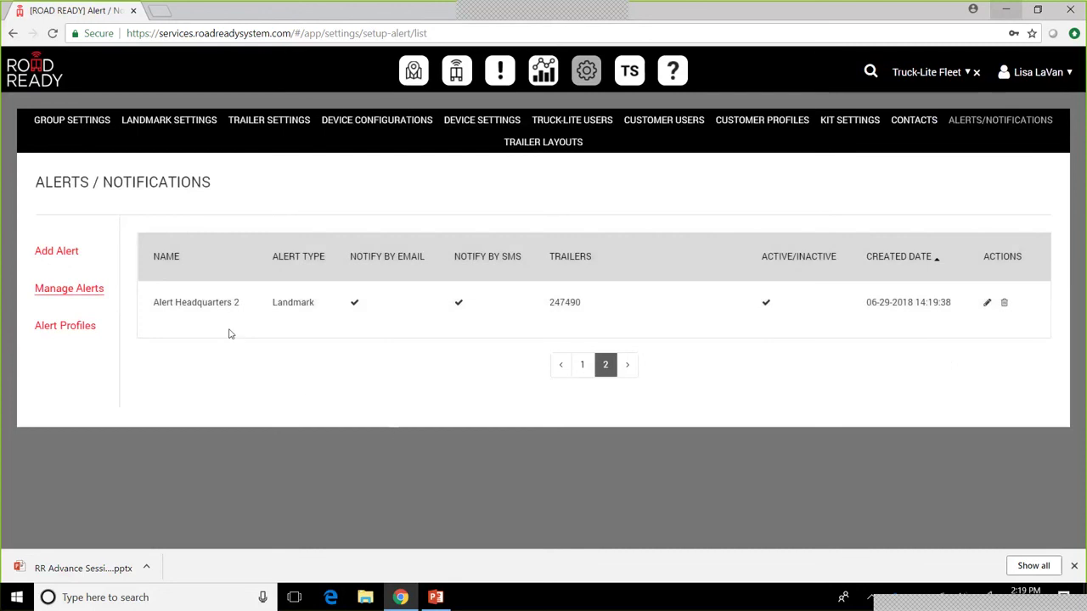
Edit the Alert Headquarters profile and add trailers 205467 and 205498 to it
{"action": "left_click", "coordinate": [91, 332]}
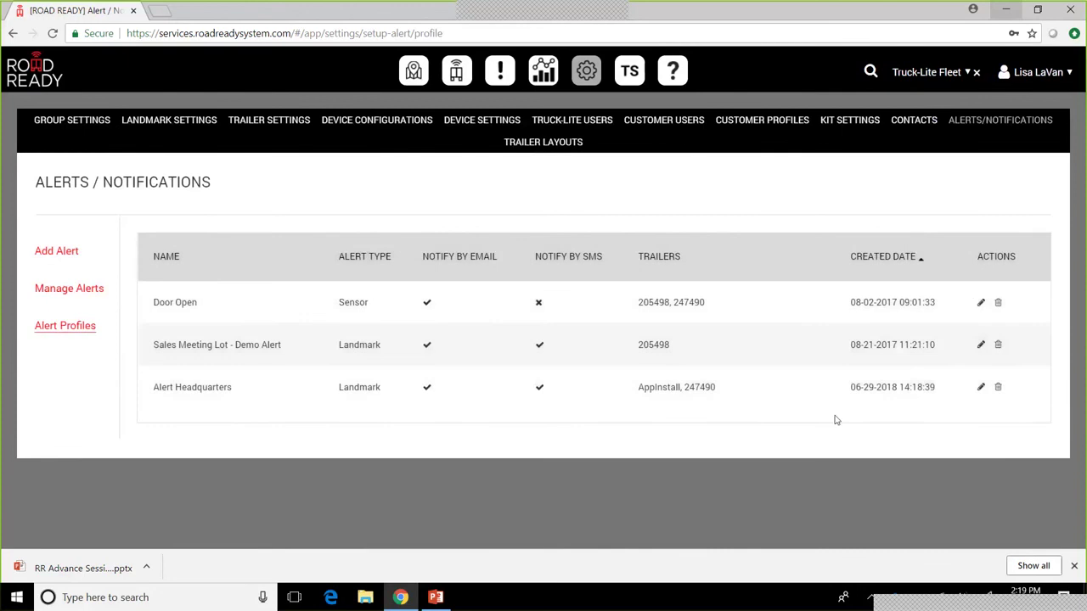
{"action": "left_click", "coordinate": [982, 388]}
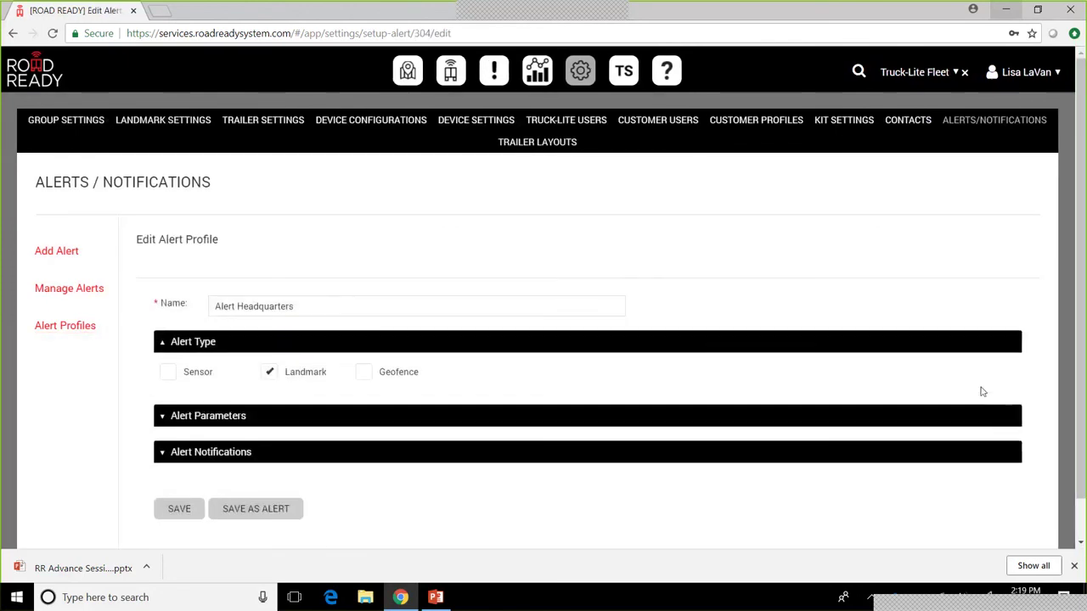
{"action": "left_click", "coordinate": [169, 418]}
{"action": "scroll", "coordinate": [328, 462], "scroll_direction": "down", "scroll_amount": 5}
{"action": "scroll", "coordinate": [328, 465], "scroll_direction": "down", "scroll_amount": 1}
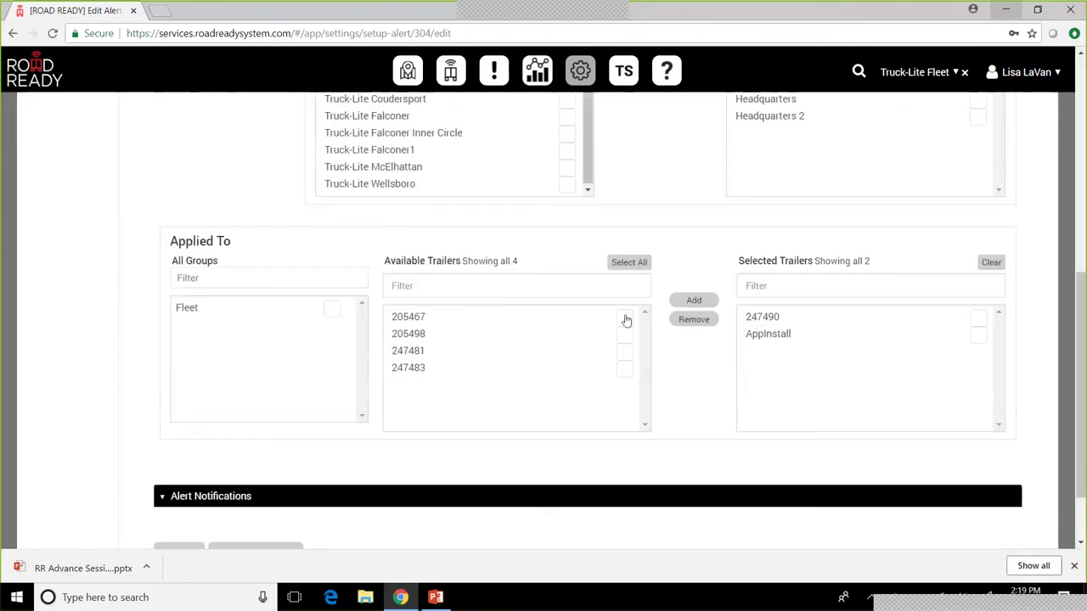
{"action": "left_click", "coordinate": [625, 317]}
{"action": "left_click", "coordinate": [625, 334]}
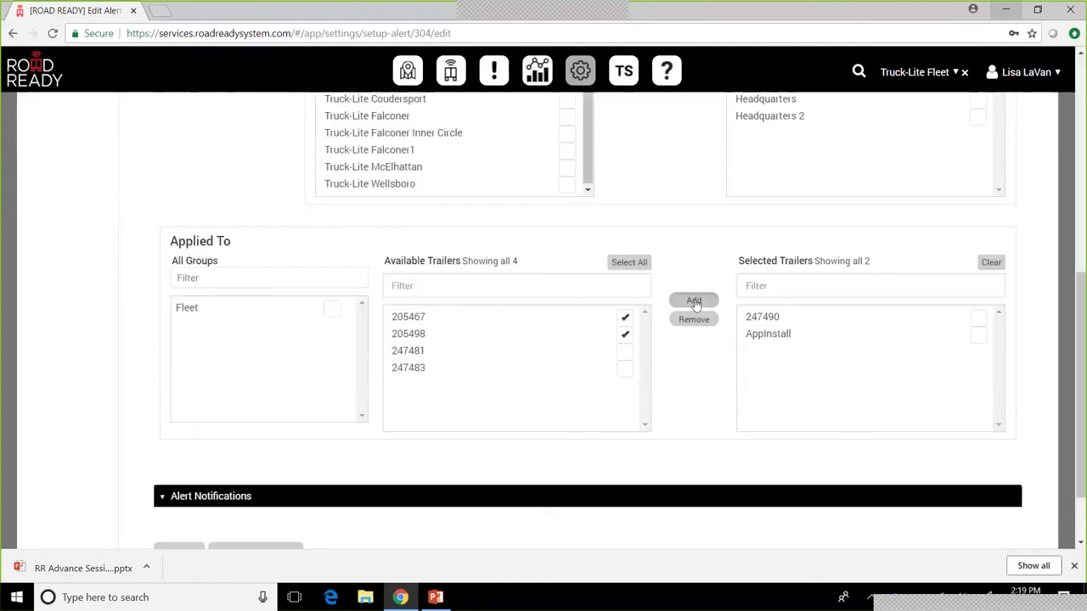
{"action": "left_click", "coordinate": [694, 300]}
Enter '15' in the alert name and save the profile as a new alert
{"action": "scroll", "coordinate": [224, 383], "scroll_direction": "down", "scroll_amount": 1}
{"action": "left_click", "coordinate": [163, 409]}
{"action": "left_click", "coordinate": [167, 409]}
{"action": "scroll", "coordinate": [170, 408], "scroll_direction": "up", "scroll_amount": 3}
{"action": "scroll", "coordinate": [171, 410], "scroll_direction": "up", "scroll_amount": 3}
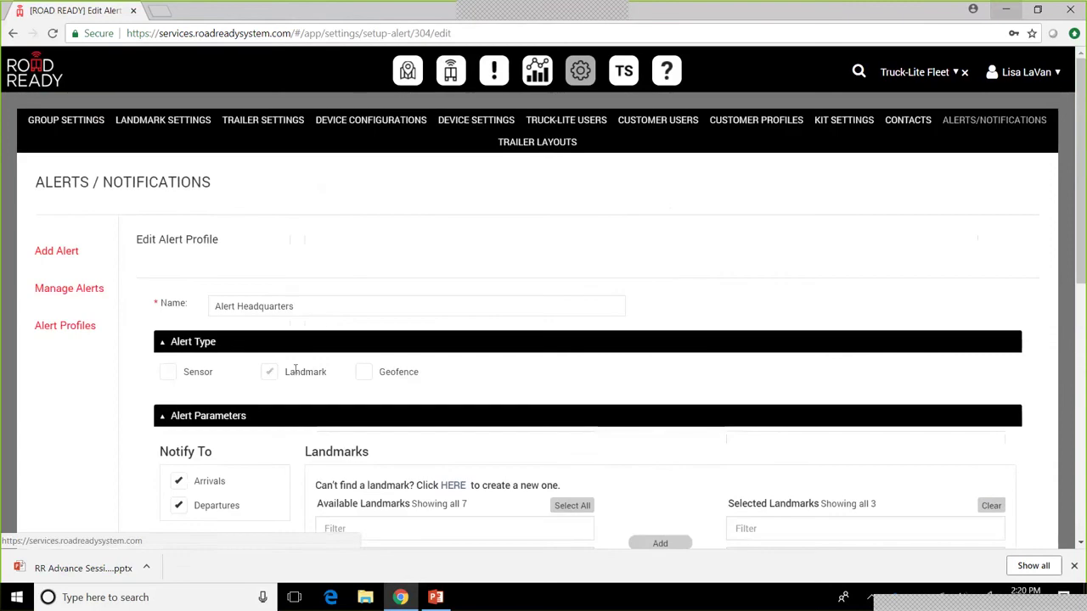
{"action": "type", "text": "15"}
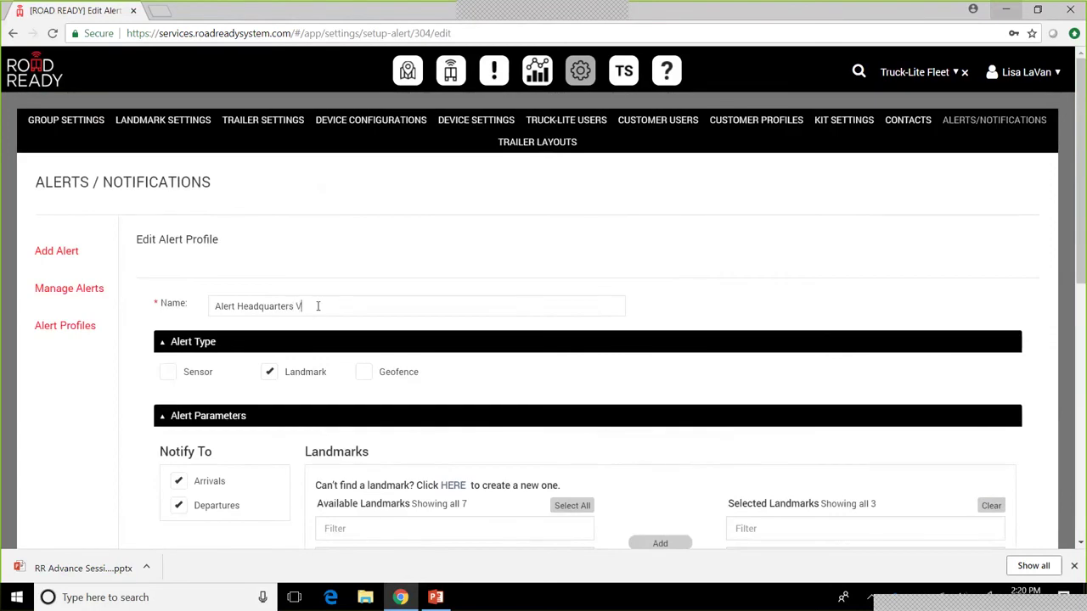
{"action": "scroll", "coordinate": [331, 365], "scroll_direction": "down", "scroll_amount": 3}
{"action": "scroll", "coordinate": [330, 365], "scroll_direction": "down", "scroll_amount": 3}
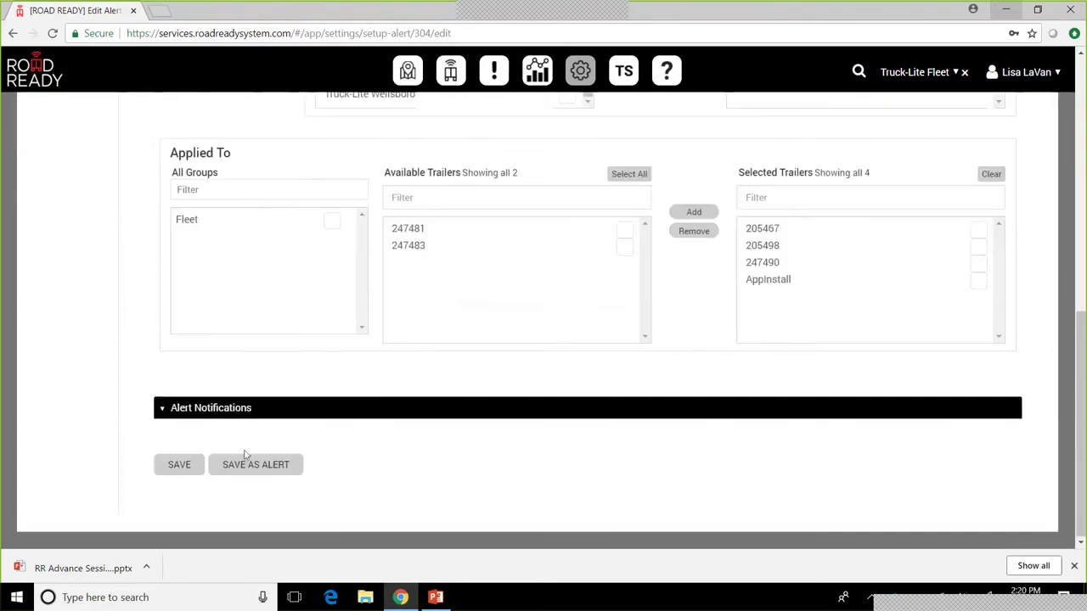
{"action": "left_click", "coordinate": [240, 466]}
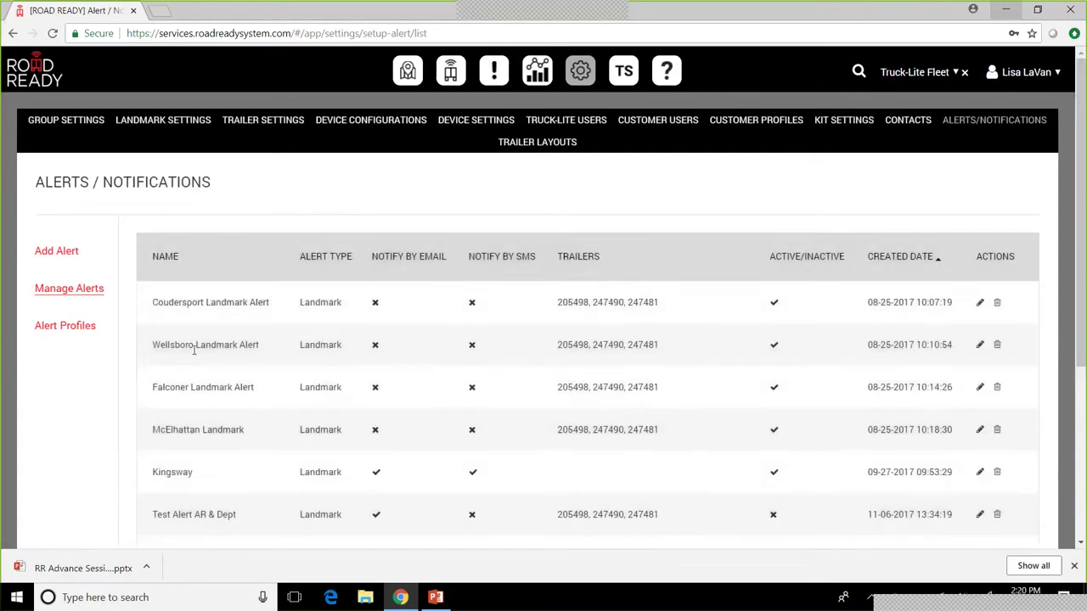
Check the new Alert Headquarters V3 on page 2 of alerts, then open a blank Add Alert form
{"action": "scroll", "coordinate": [196, 356], "scroll_direction": "down", "scroll_amount": 3}
{"action": "left_click", "coordinate": [598, 469]}
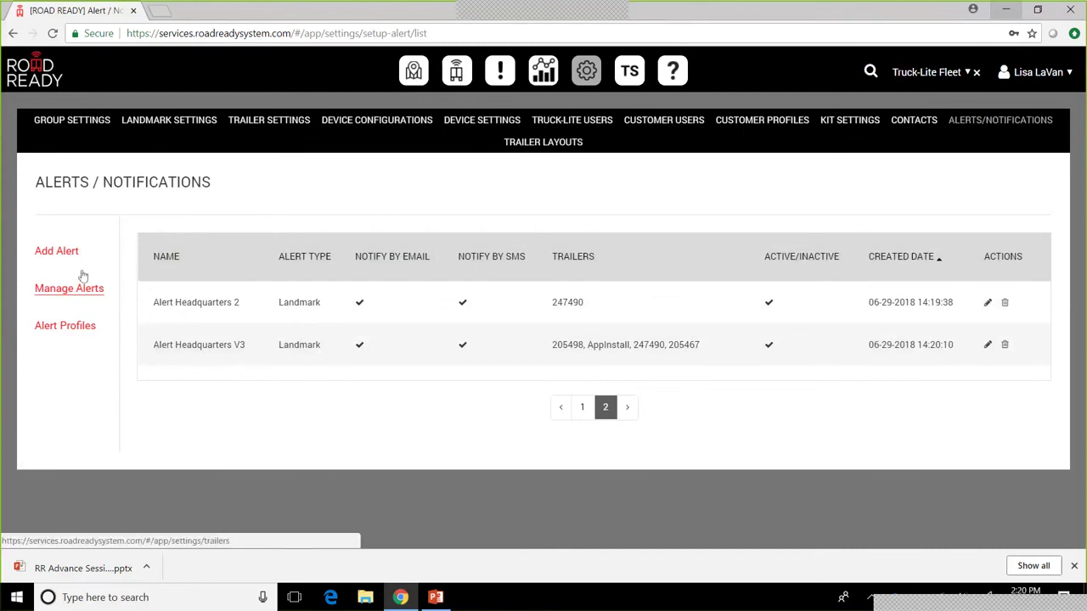
{"action": "left_click", "coordinate": [57, 254]}
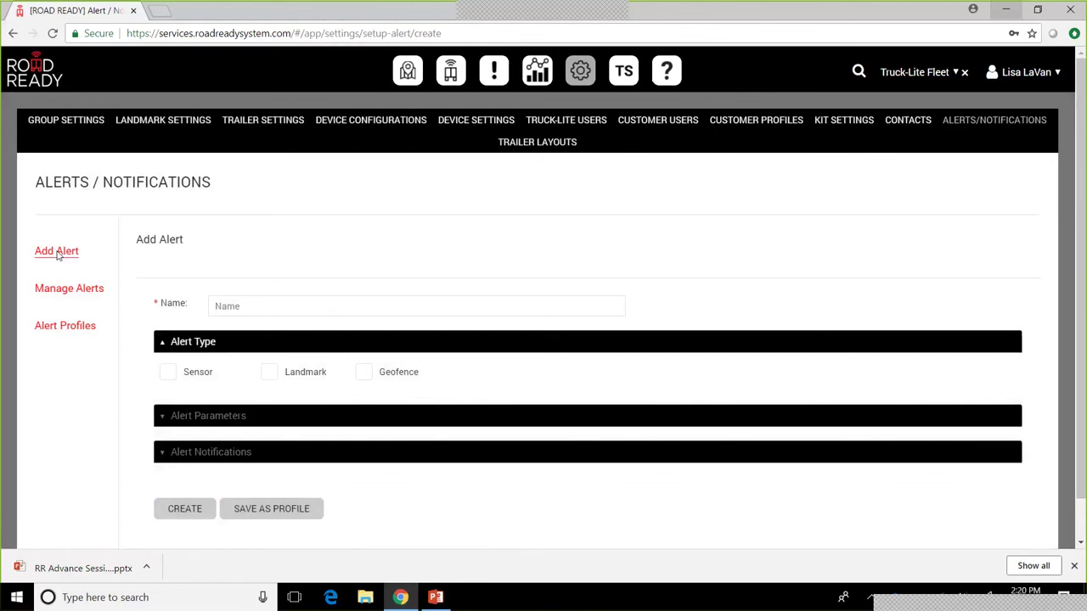
Show trailers and landmarks on the map, inspect the Truck-Lite Coudersport landmark, then go to Group Settings
{"action": "left_click", "coordinate": [411, 73]}
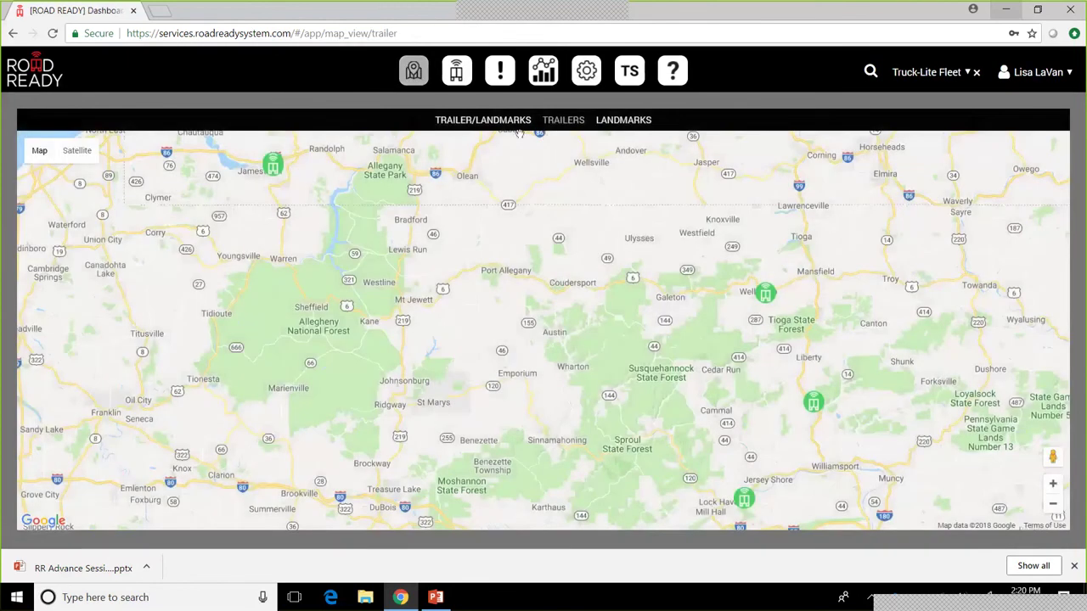
{"action": "left_click", "coordinate": [510, 123]}
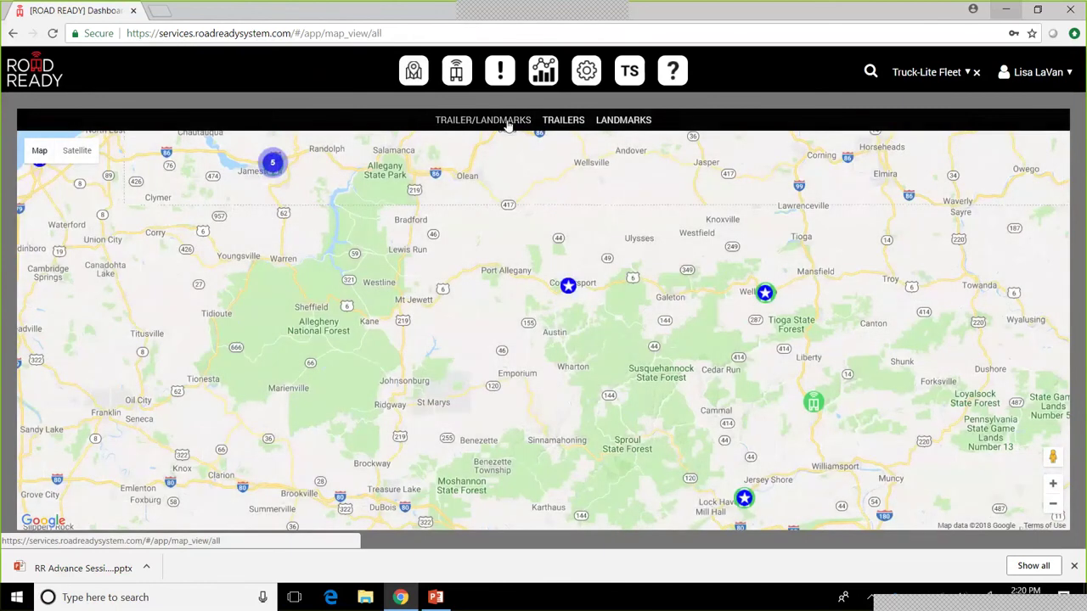
{"action": "left_click", "coordinate": [744, 499]}
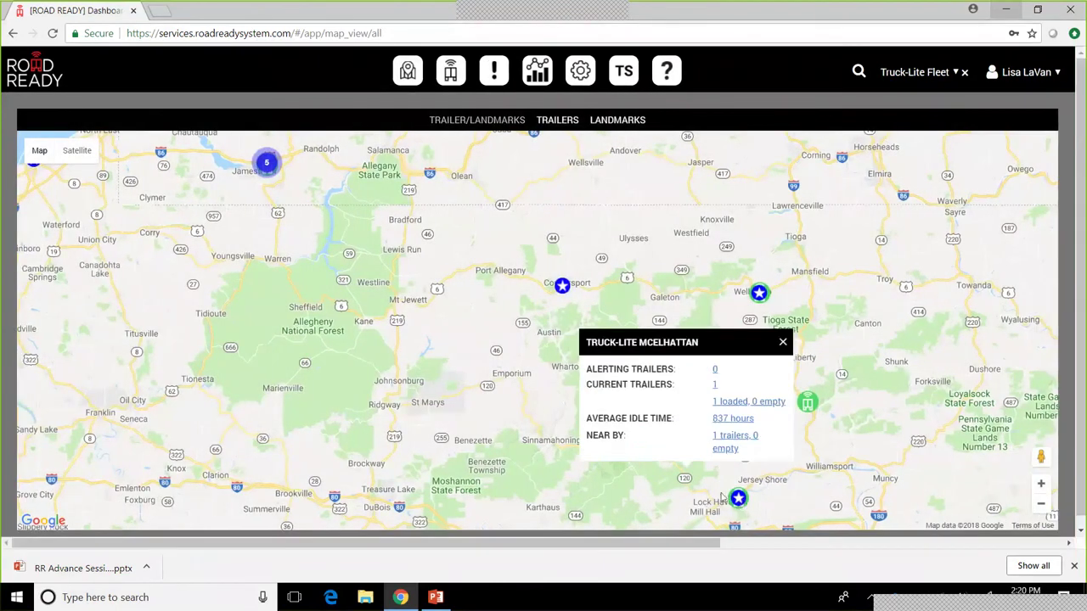
{"action": "left_click", "coordinate": [563, 286]}
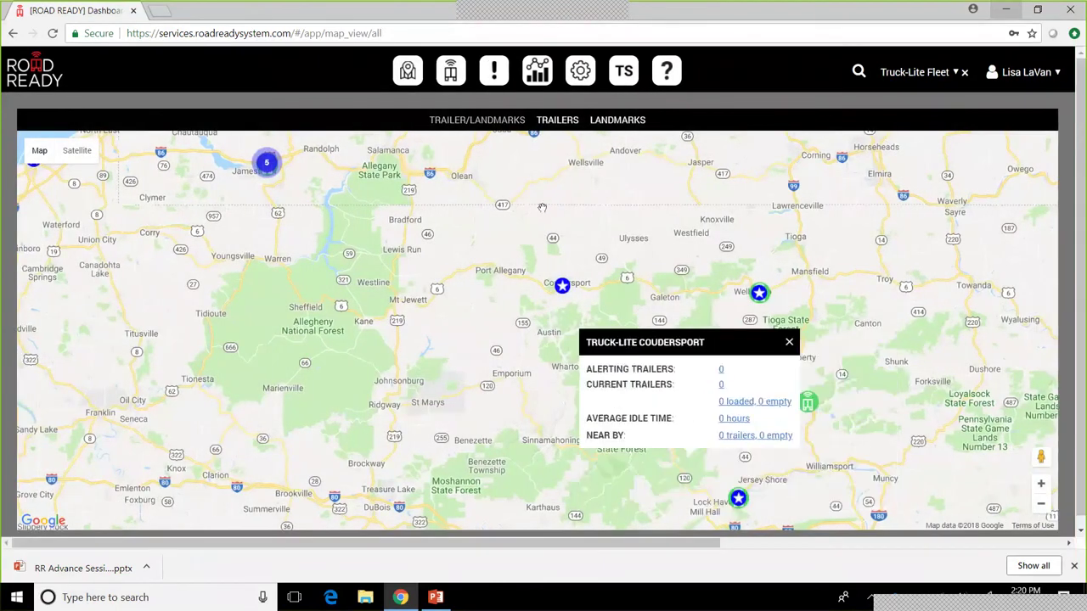
{"action": "left_click", "coordinate": [544, 127]}
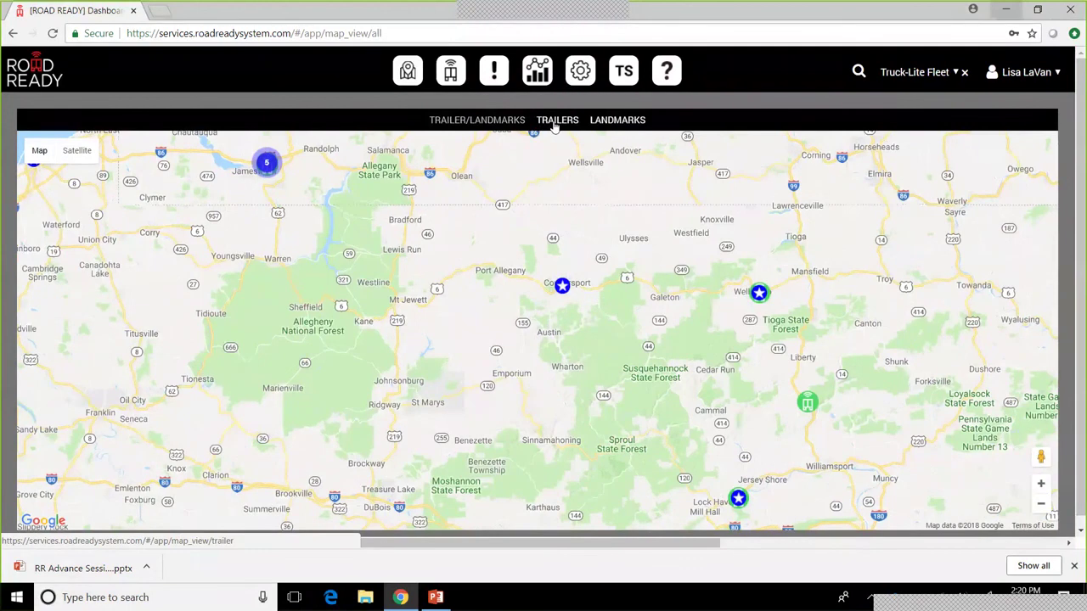
{"action": "left_click", "coordinate": [584, 74]}
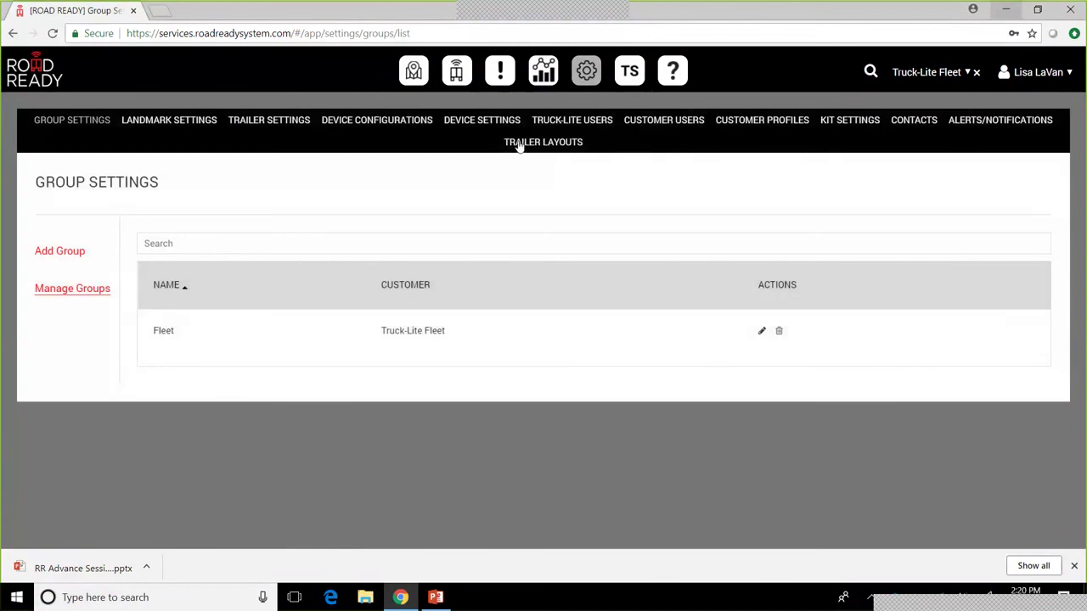
Go to Alerts / Notifications settings and start an empty Add Alert form
{"action": "left_click", "coordinate": [1018, 124]}
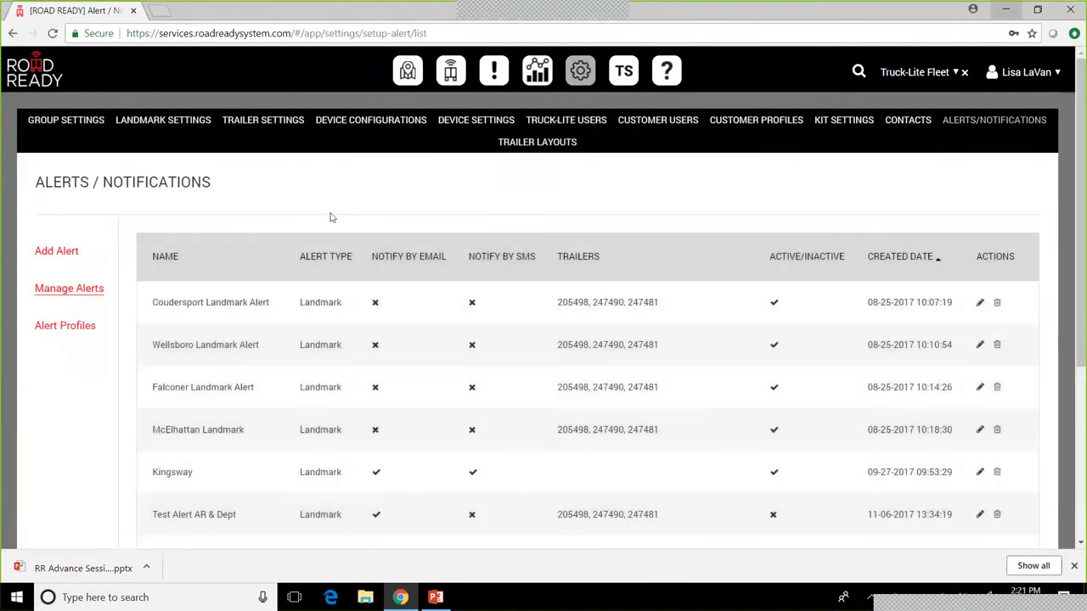
{"action": "scroll", "coordinate": [331, 218], "scroll_direction": "down", "scroll_amount": 1}
{"action": "scroll", "coordinate": [167, 199], "scroll_direction": "up", "scroll_amount": 1}
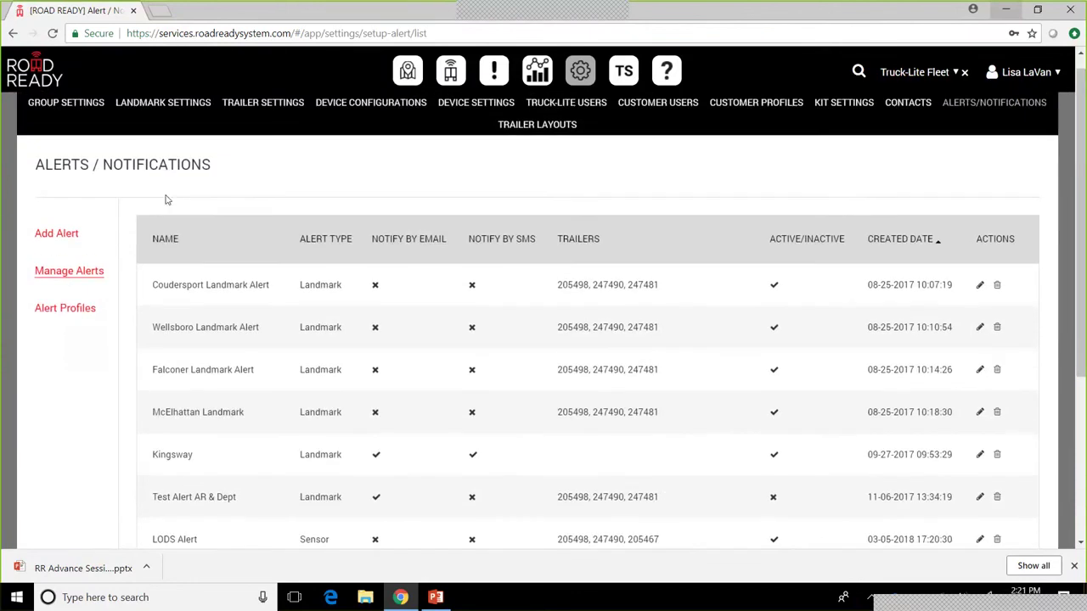
{"action": "left_click", "coordinate": [61, 234]}
{"action": "scroll", "coordinate": [337, 316], "scroll_direction": "down", "scroll_amount": 1}
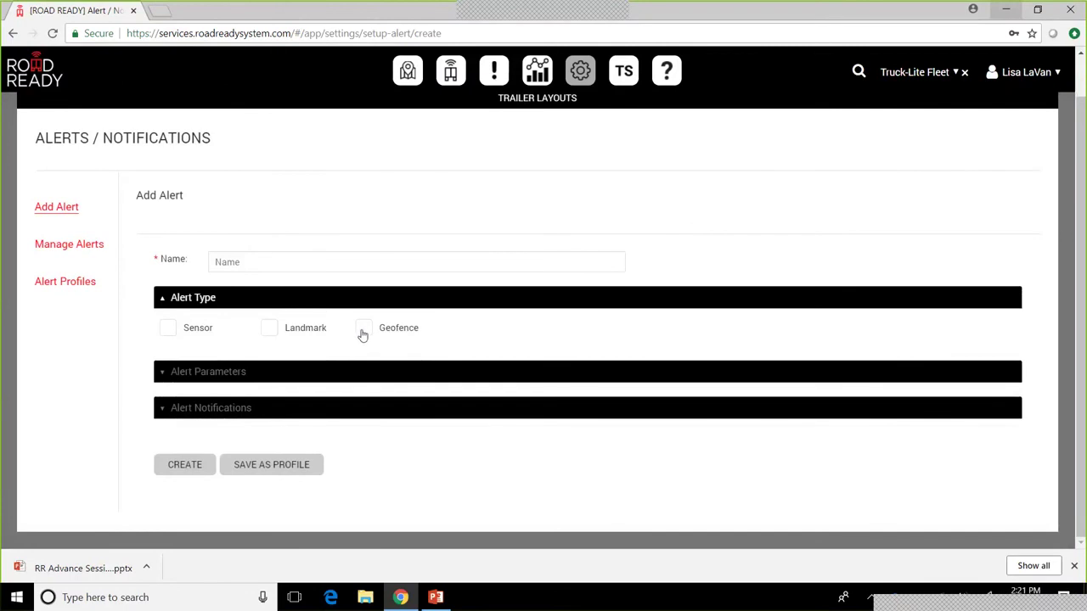
{"action": "left_click", "coordinate": [363, 331]}
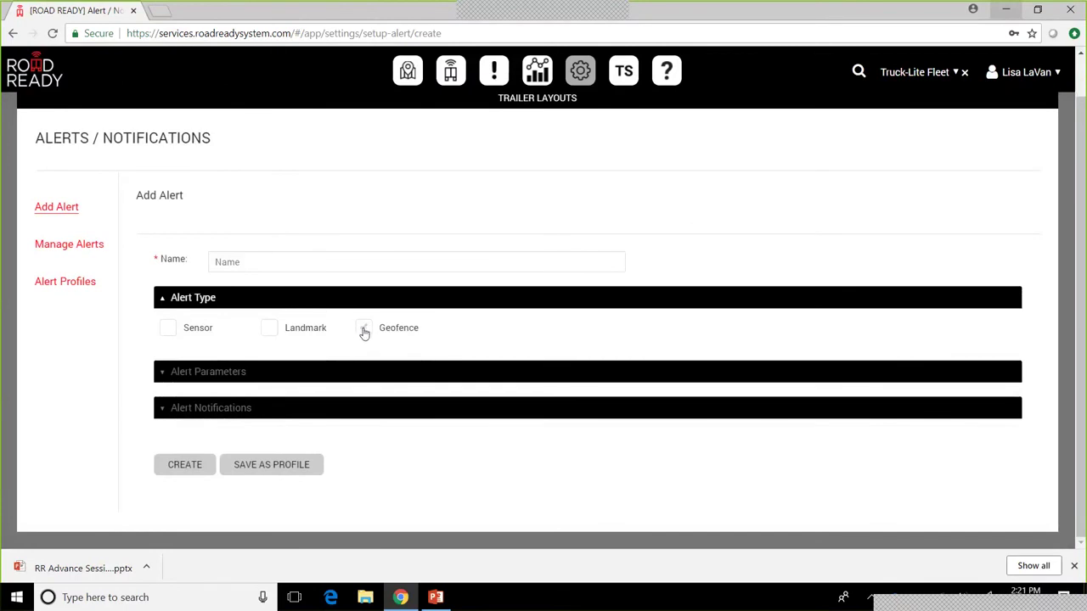
{"action": "left_click", "coordinate": [263, 267]}
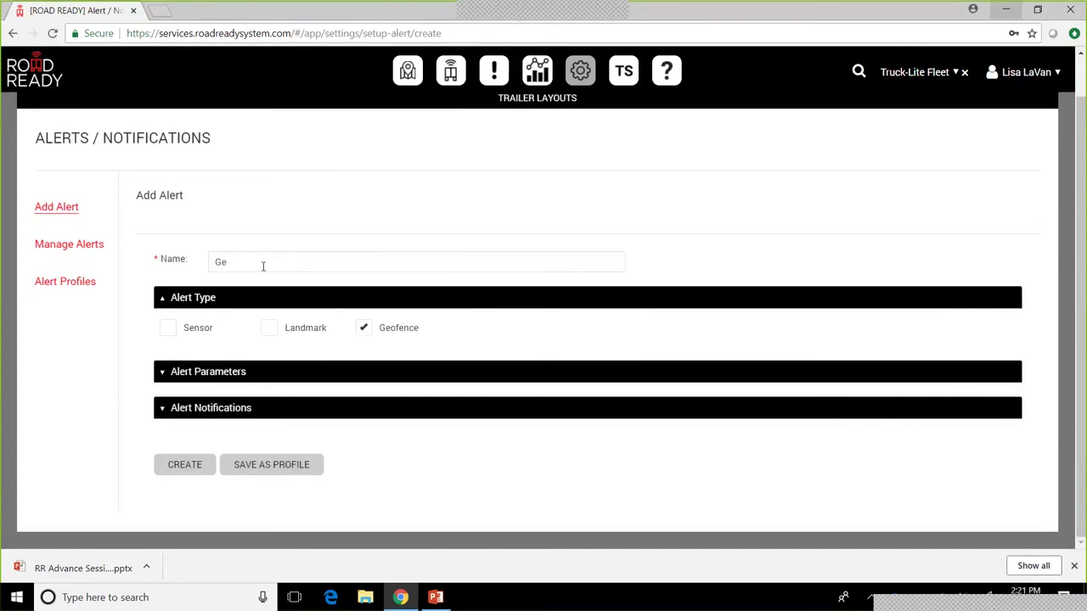
{"action": "type", "text": "e"}
{"action": "left_click", "coordinate": [162, 372]}
{"action": "scroll", "coordinate": [556, 388], "scroll_direction": "down", "scroll_amount": 1}
{"action": "scroll", "coordinate": [556, 388], "scroll_direction": "down", "scroll_amount": 3}
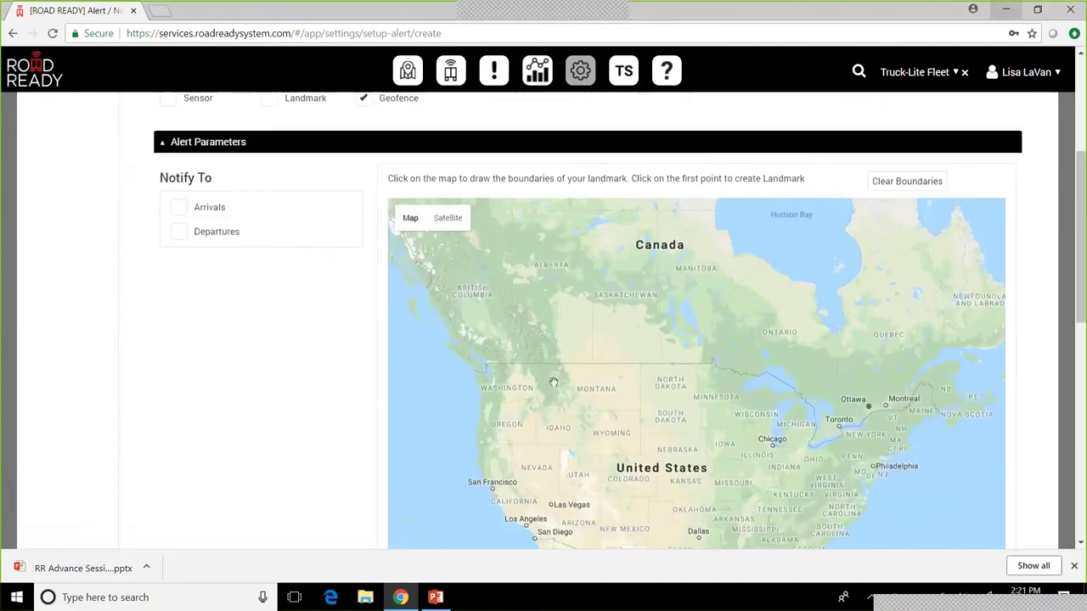
{"action": "left_click", "coordinate": [178, 207]}
{"action": "left_click", "coordinate": [184, 231]}
{"action": "scroll", "coordinate": [685, 225], "scroll_direction": "up", "scroll_amount": 1}
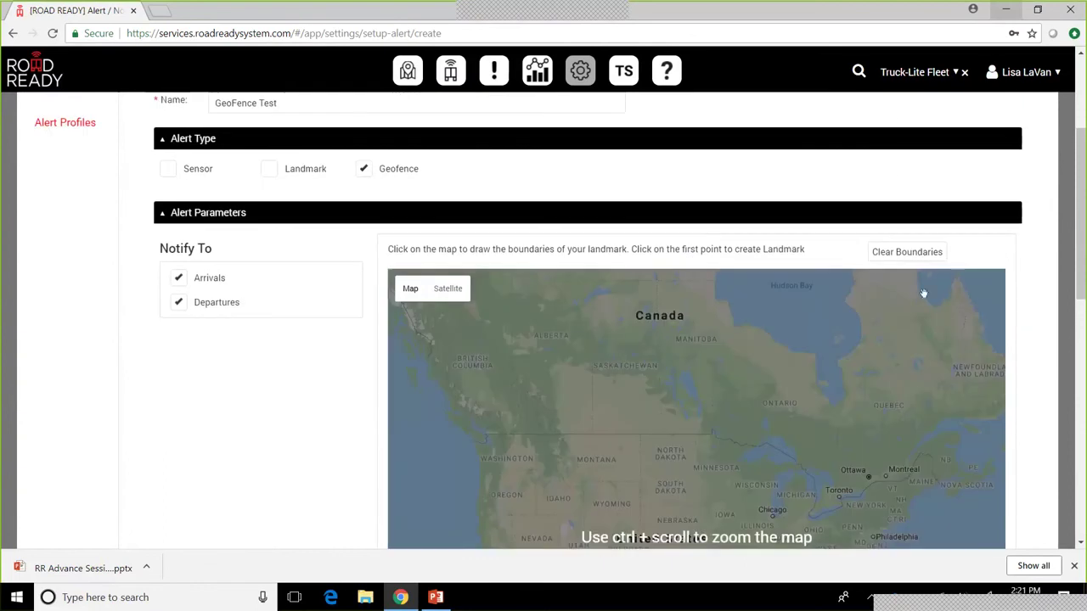
{"action": "scroll", "coordinate": [856, 277], "scroll_direction": "down", "scroll_amount": 1}
{"action": "left_click", "coordinate": [841, 382]}
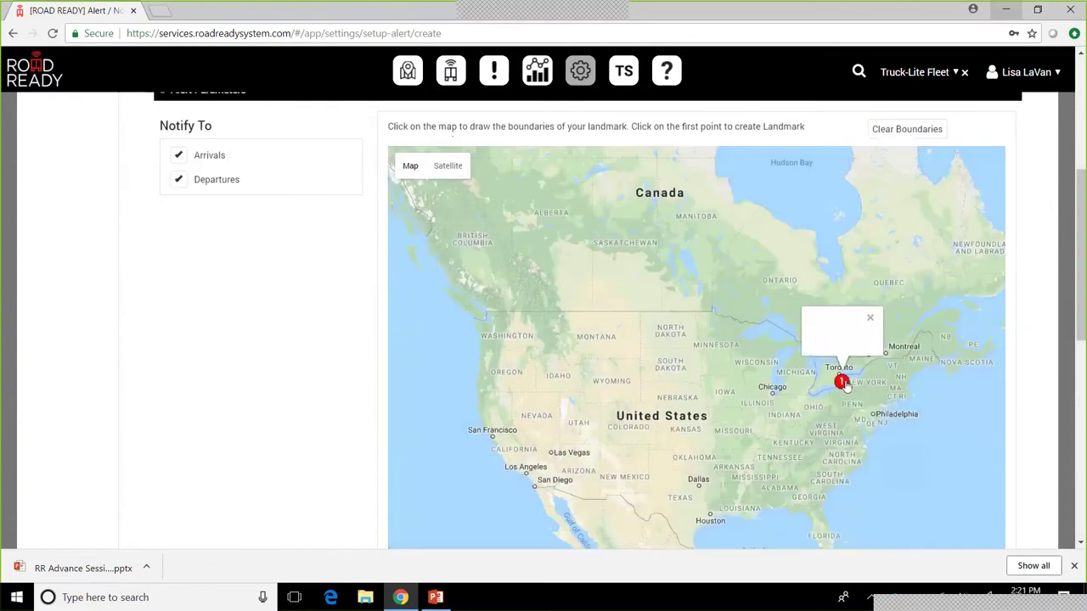
{"action": "left_click", "coordinate": [870, 317]}
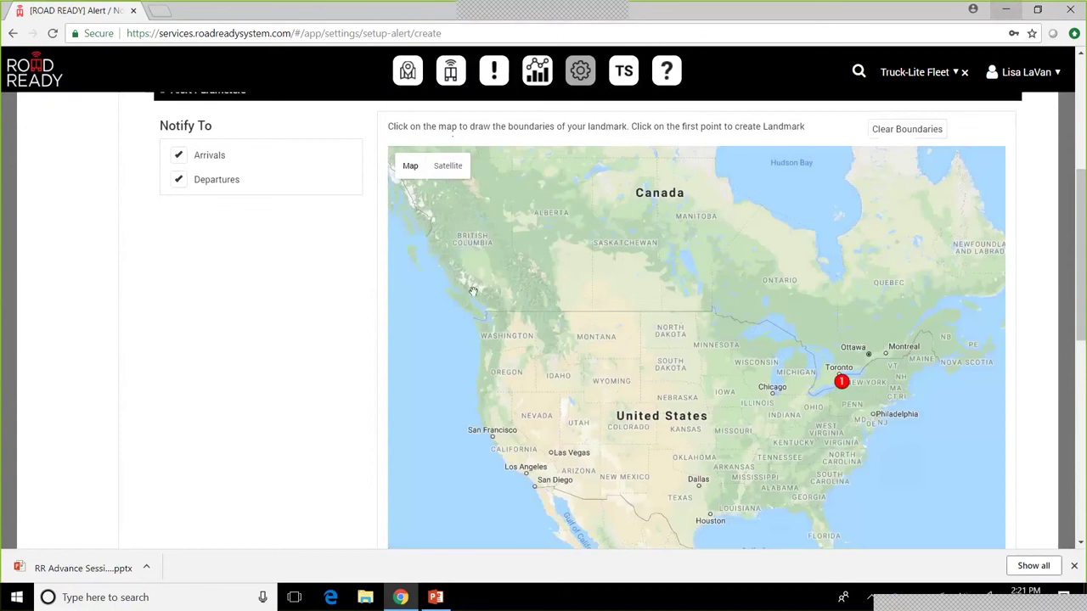
{"action": "scroll", "coordinate": [283, 307], "scroll_direction": "up", "scroll_amount": 2}
{"action": "scroll", "coordinate": [281, 311], "scroll_direction": "down", "scroll_amount": 5}
{"action": "scroll", "coordinate": [281, 311], "scroll_direction": "up", "scroll_amount": 8}
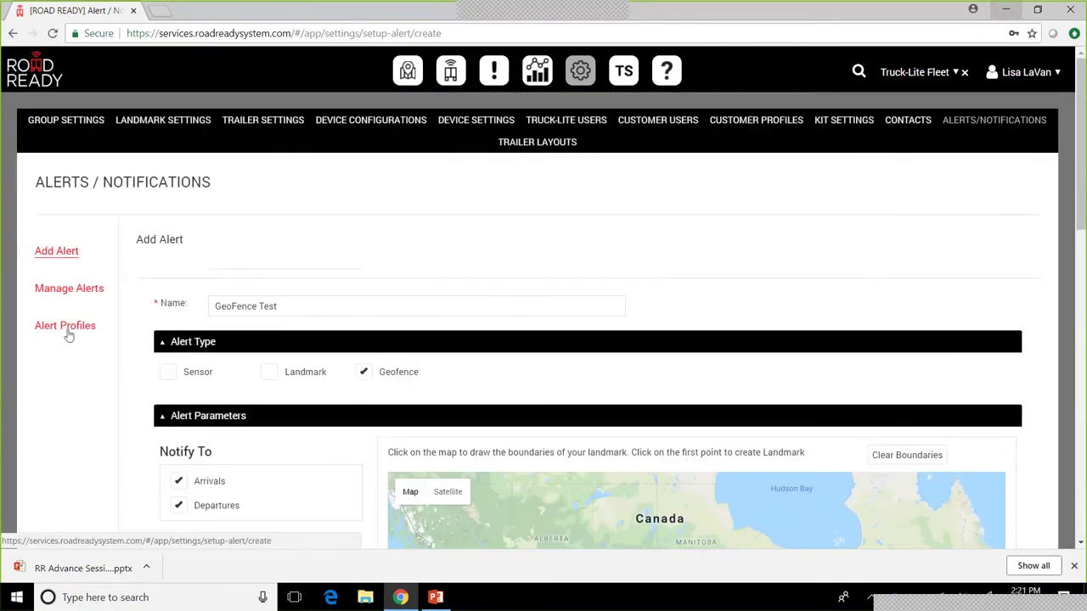
{"action": "left_click", "coordinate": [67, 326]}
Start a fresh alert form and name the alert GeoFence Alert
{"action": "left_click", "coordinate": [56, 252]}
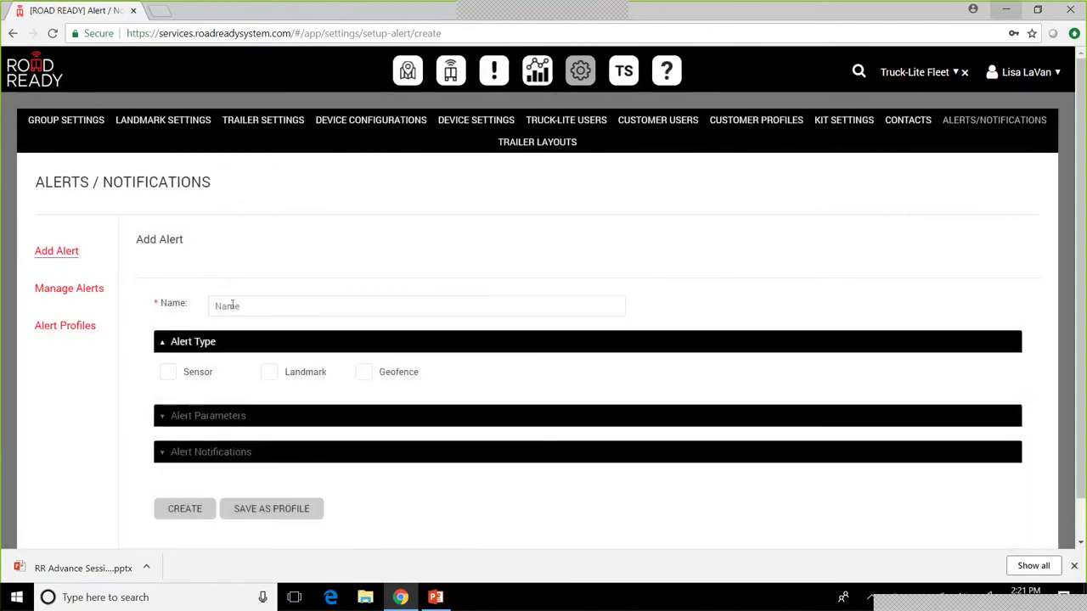
{"action": "scroll", "coordinate": [226, 308], "scroll_direction": "down", "scroll_amount": 1}
{"action": "left_click", "coordinate": [230, 263]}
{"action": "type", "text": "TES"}
{"action": "double_click", "coordinate": [230, 263]}
{"action": "type", "text": "Gro"}
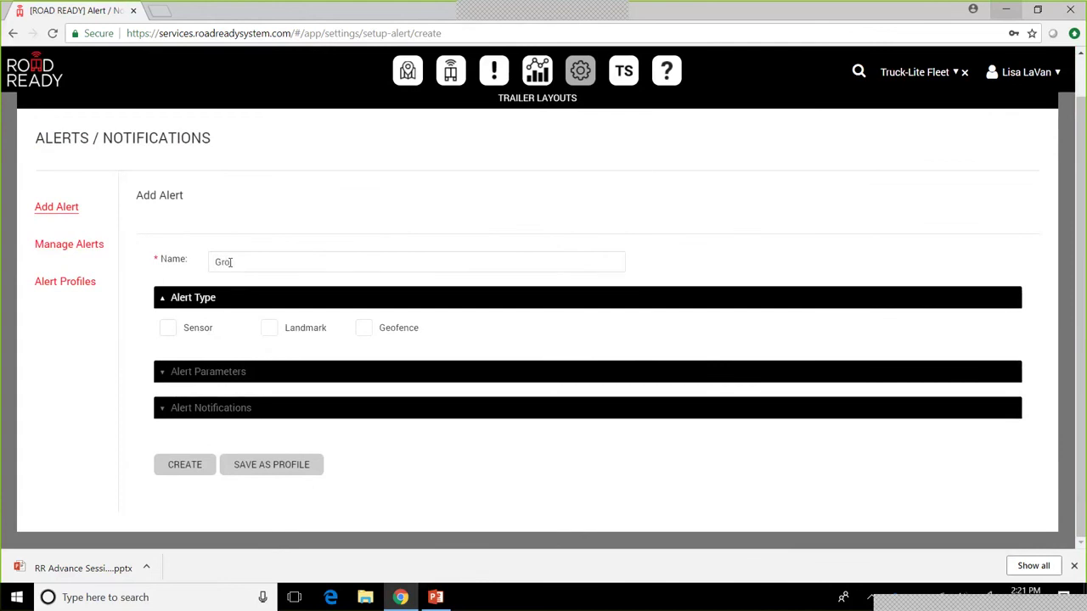
{"action": "type", "text": "Fence Alert"}
Make the alert a Geofence type and expand its Alert Parameters section
{"action": "left_click", "coordinate": [364, 330]}
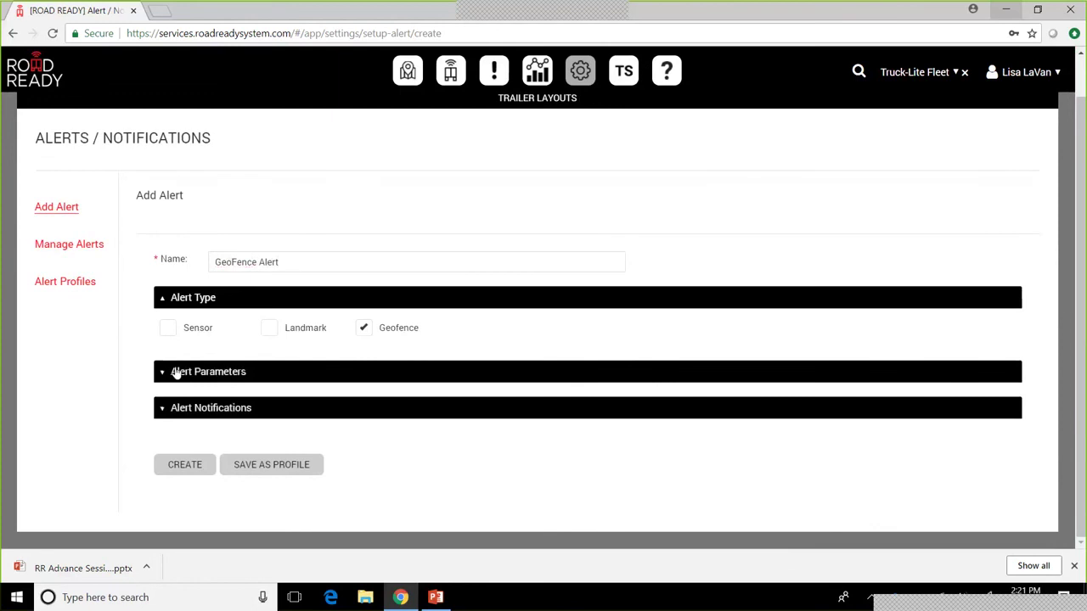
{"action": "left_click", "coordinate": [167, 376]}
{"action": "scroll", "coordinate": [213, 383], "scroll_direction": "down", "scroll_amount": 3}
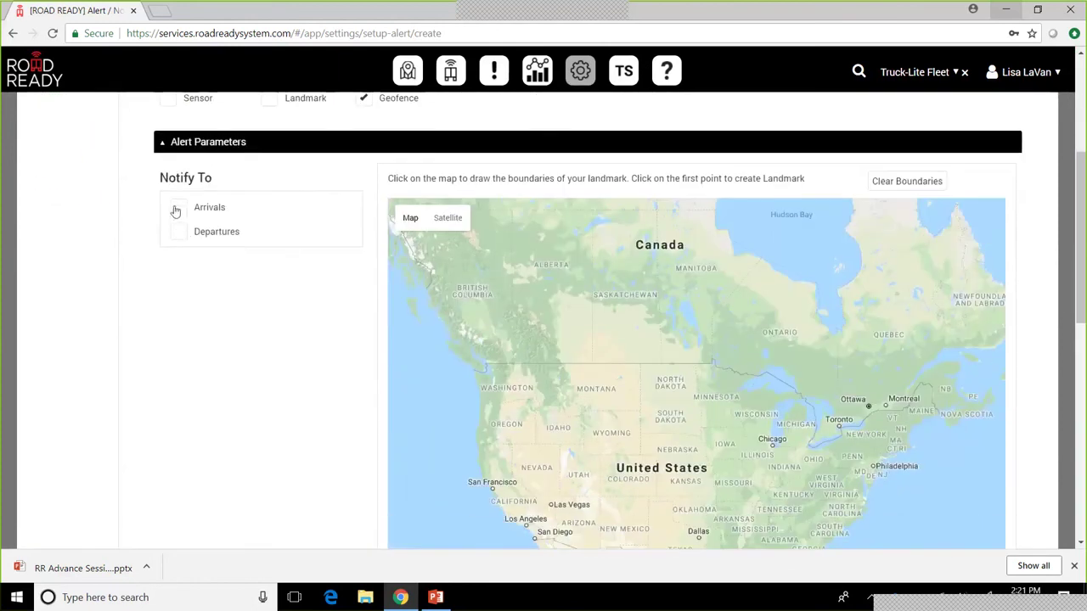
{"action": "left_click_drag", "start_coordinate": [1081, 255], "coordinate": [1080, 372]}
Zoom the map to the Nebraska–Kansas state line in satellite view
{"action": "left_click", "coordinate": [989, 456]}
{"action": "left_click", "coordinate": [989, 457]}
{"action": "left_click", "coordinate": [989, 437]}
{"action": "left_click", "coordinate": [989, 436]}
{"action": "left_click", "coordinate": [988, 437]}
{"action": "left_click", "coordinate": [988, 437]}
{"action": "left_click", "coordinate": [988, 437]}
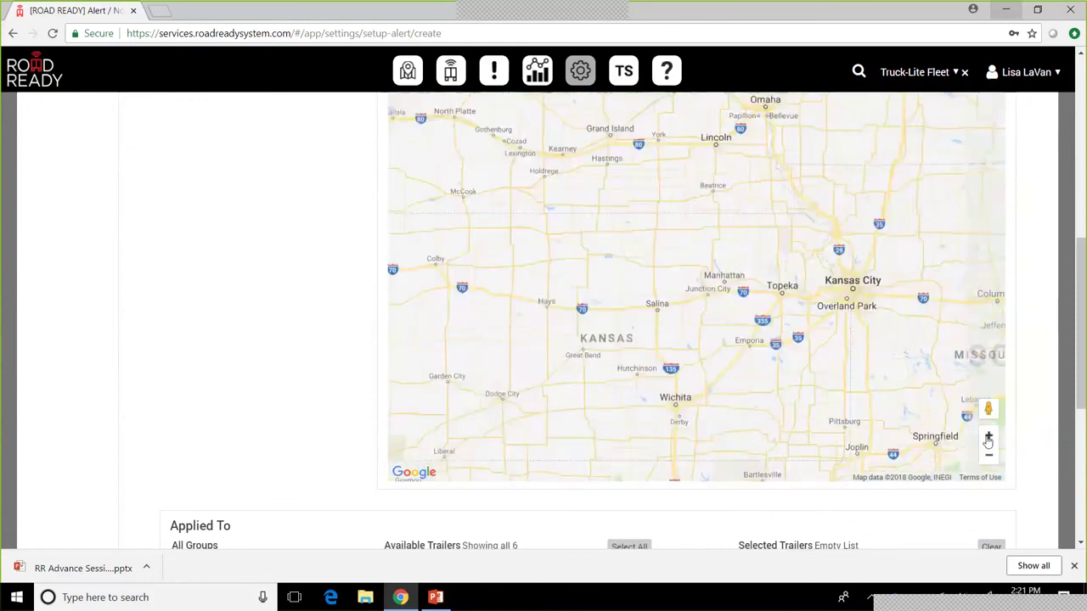
{"action": "left_click", "coordinate": [988, 437]}
{"action": "left_click", "coordinate": [988, 436]}
{"action": "left_click", "coordinate": [988, 436]}
{"action": "left_click", "coordinate": [989, 436]}
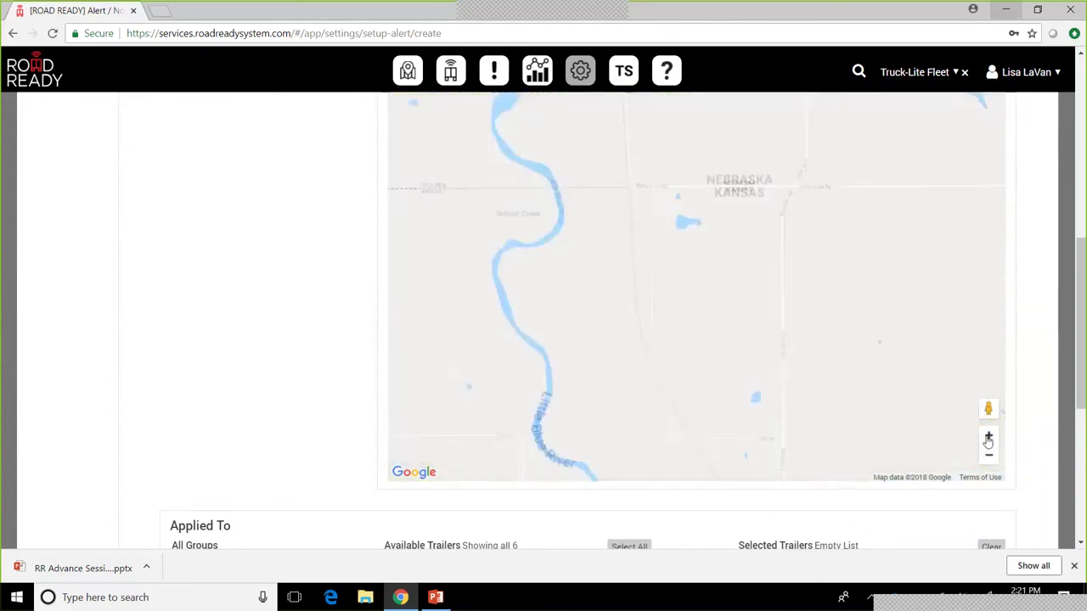
{"action": "left_click", "coordinate": [988, 437]}
{"action": "scroll", "coordinate": [1082, 361], "scroll_direction": "up", "scroll_amount": 3}
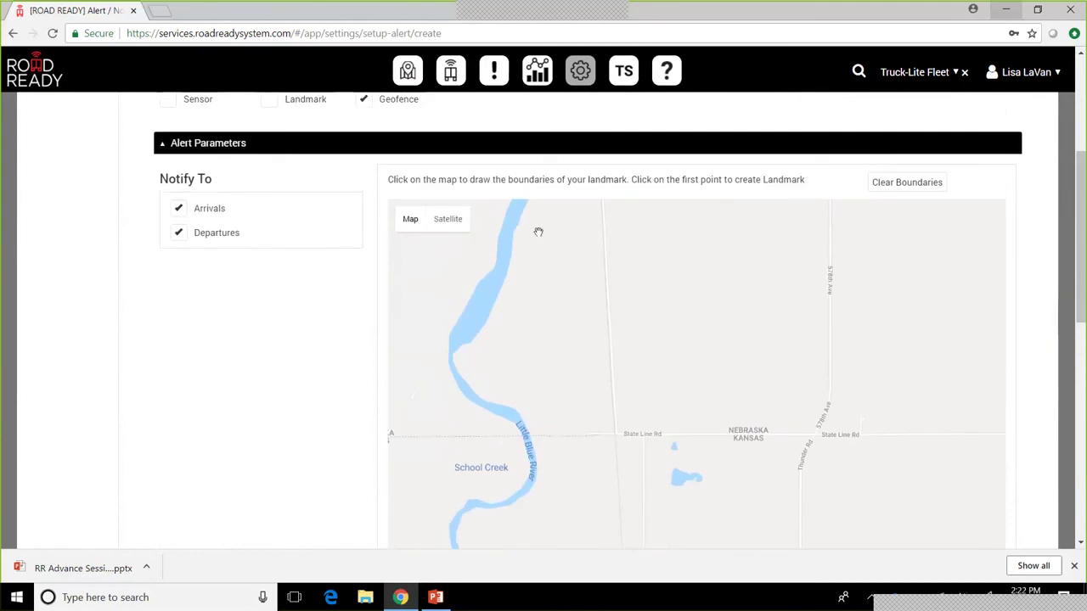
{"action": "left_click", "coordinate": [454, 222]}
{"action": "scroll", "coordinate": [1072, 383], "scroll_direction": "down", "scroll_amount": 3}
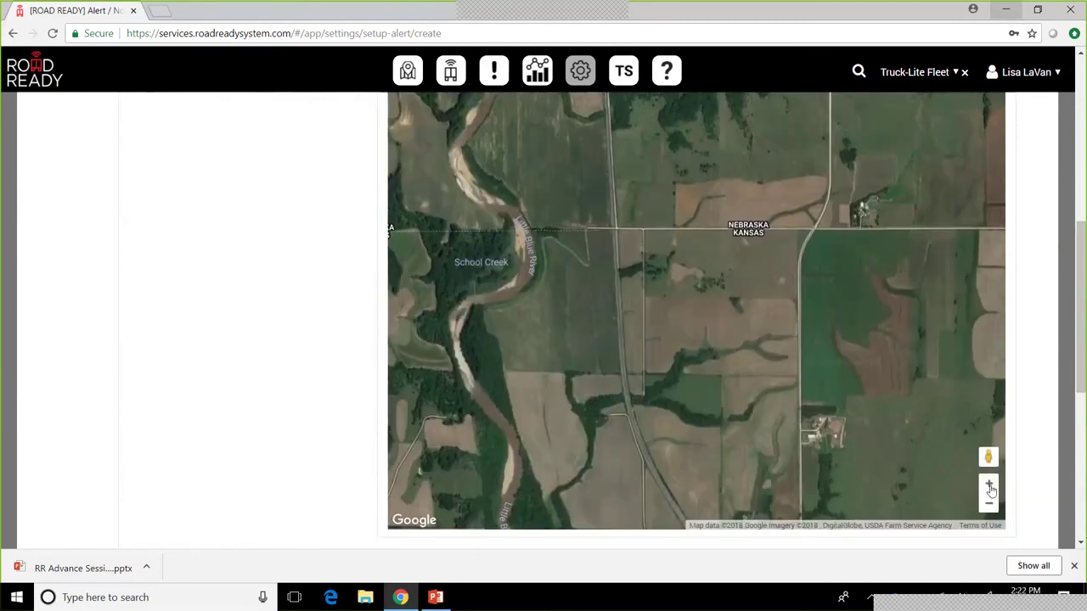
{"action": "left_click", "coordinate": [989, 484]}
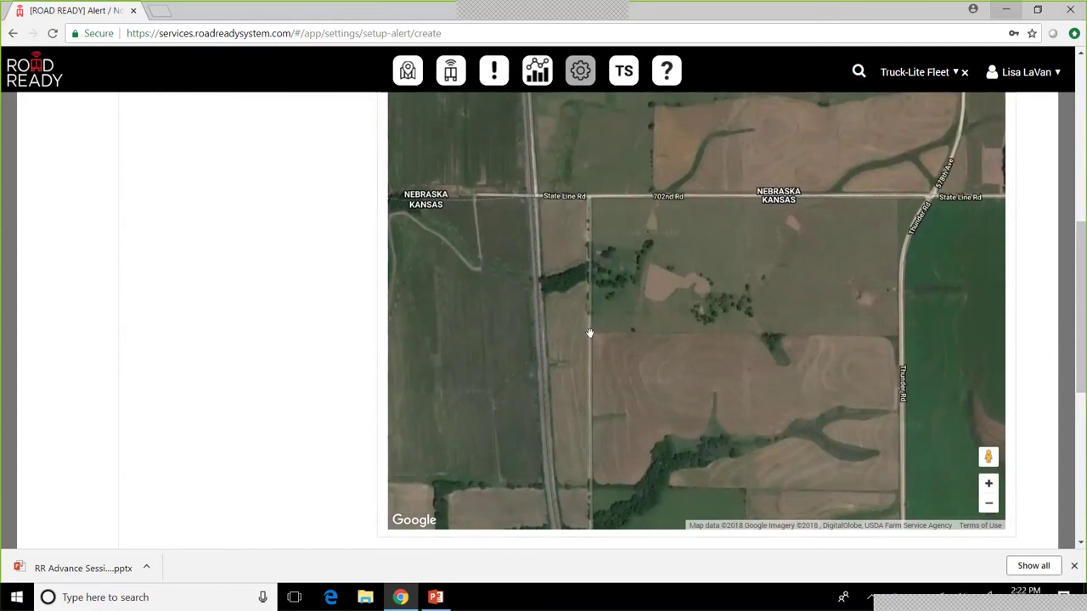
{"action": "left_click_drag", "start_coordinate": [1084, 266], "coordinate": [1083, 293]}
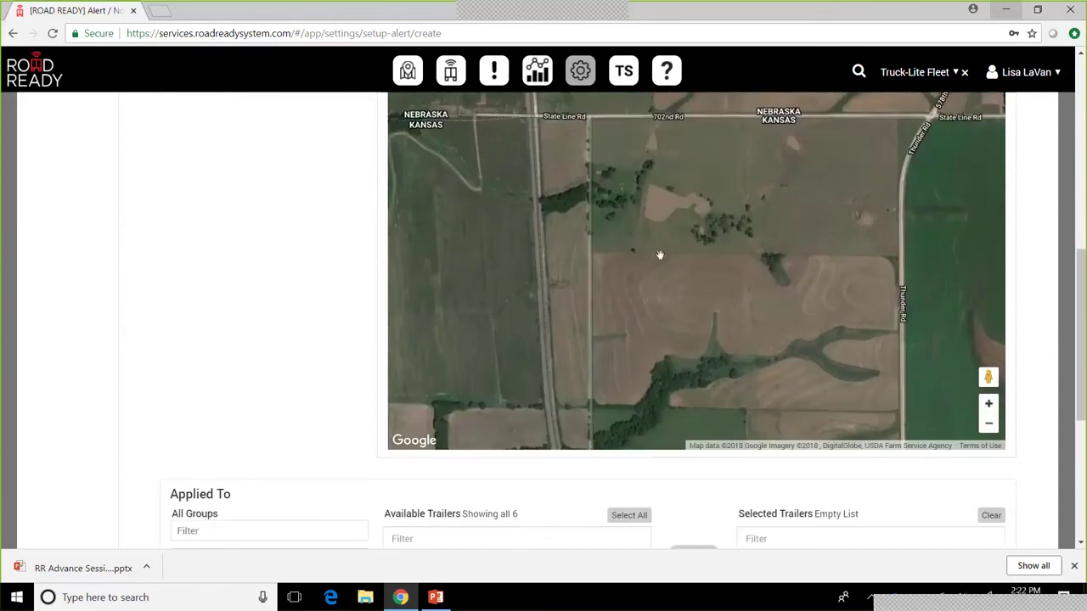
Draw a five-point geofence around the field, closing it on the first corner
{"action": "left_click", "coordinate": [591, 255]}
{"action": "left_click", "coordinate": [906, 261]}
{"action": "left_click", "coordinate": [897, 410]}
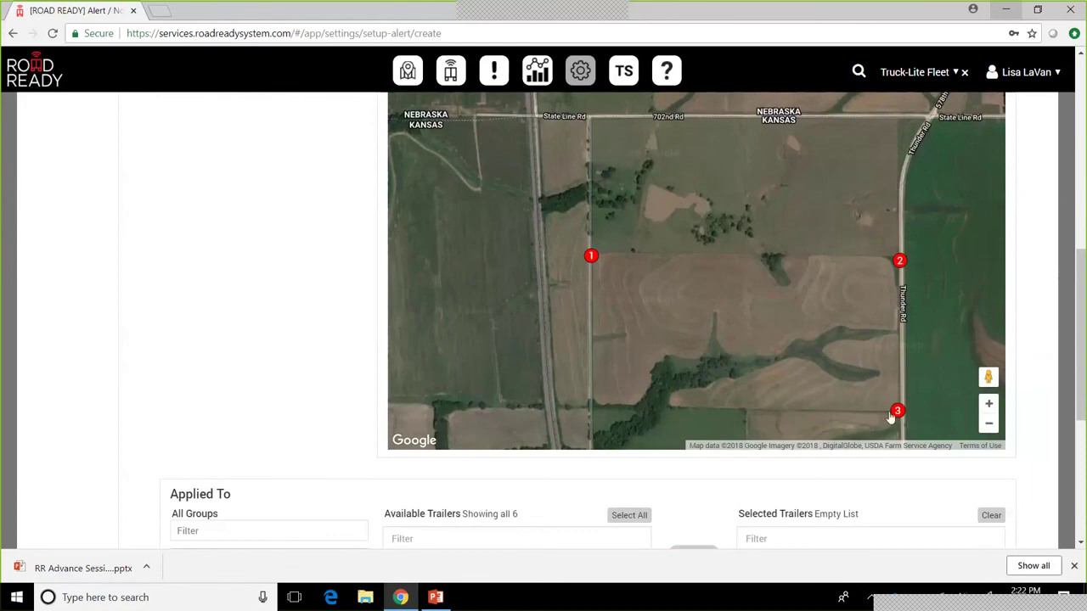
{"action": "left_click", "coordinate": [672, 407]}
{"action": "left_click", "coordinate": [588, 409]}
{"action": "left_click", "coordinate": [592, 258]}
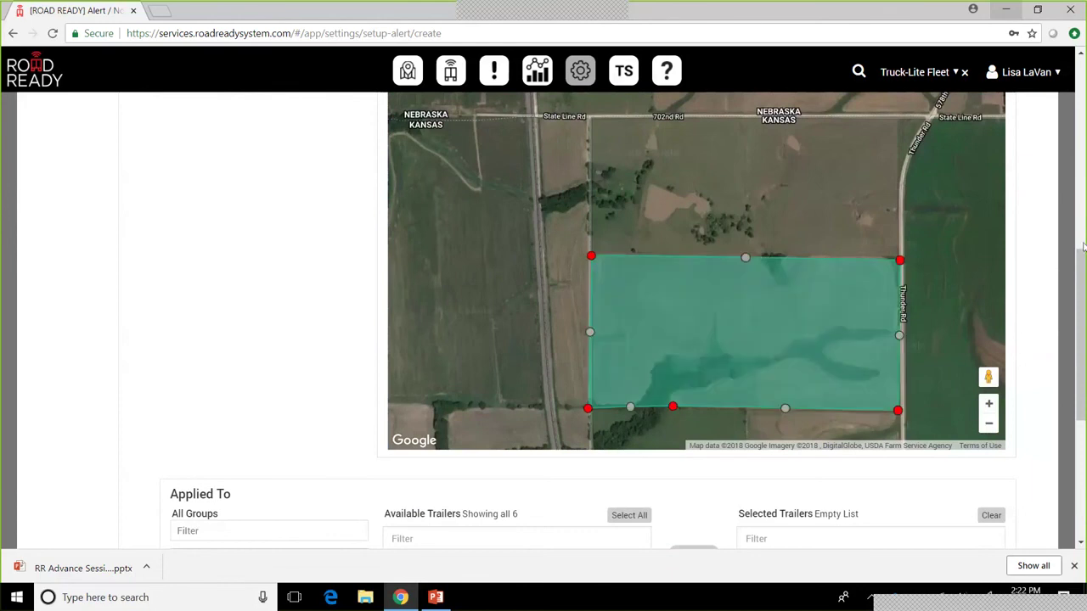
Apply the geofence to Fleet trailers 205467, 205498, 247481 and 247490
{"action": "left_click_drag", "start_coordinate": [1079, 274], "coordinate": [1079, 347]}
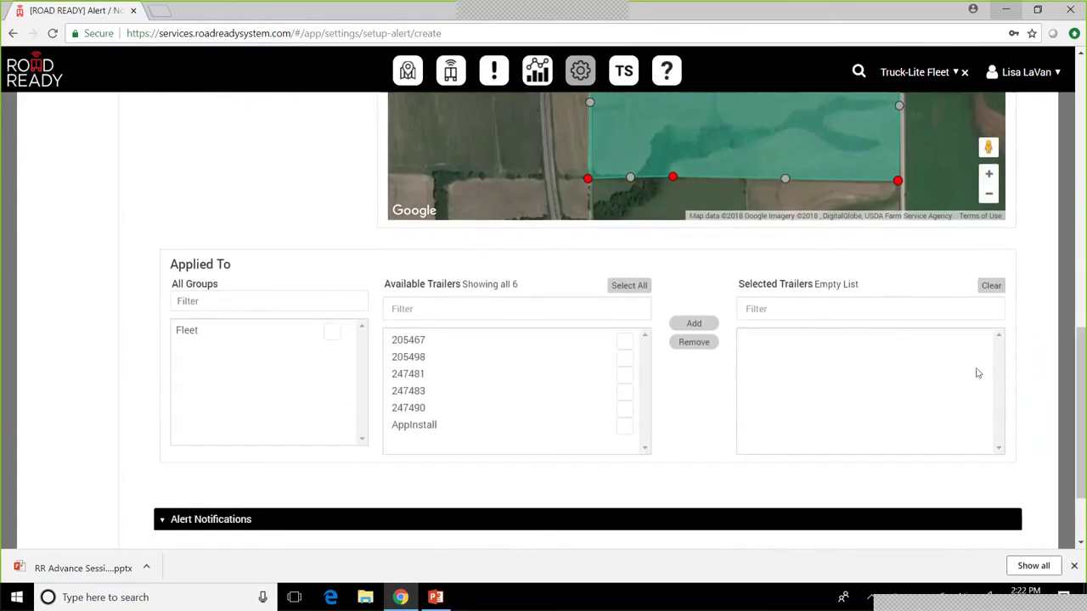
{"action": "left_click", "coordinate": [332, 337]}
{"action": "left_click", "coordinate": [695, 326]}
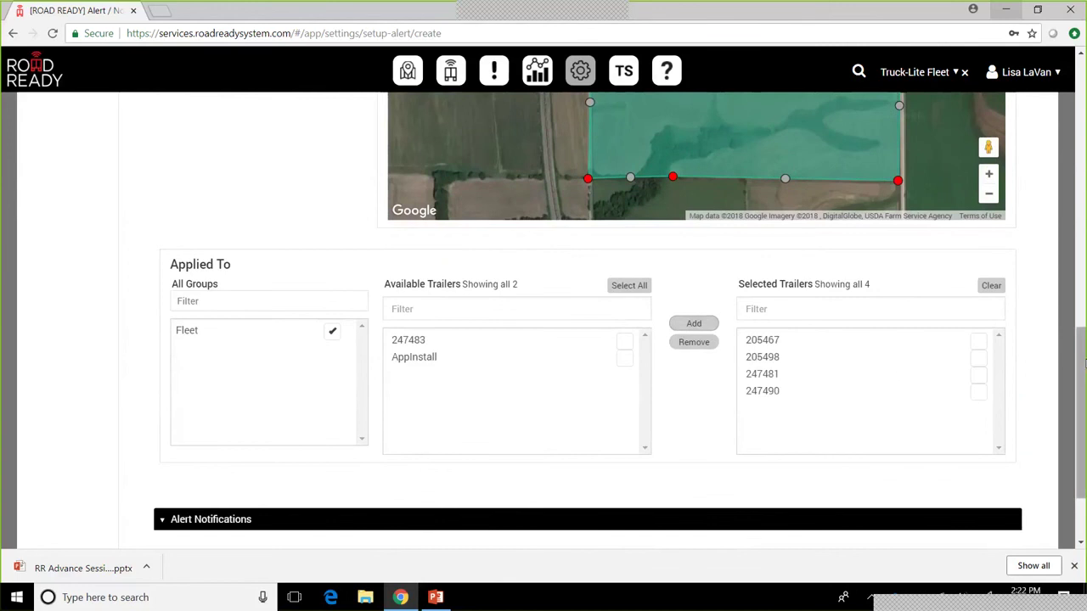
{"action": "left_click_drag", "start_coordinate": [1080, 382], "coordinate": [1080, 421]}
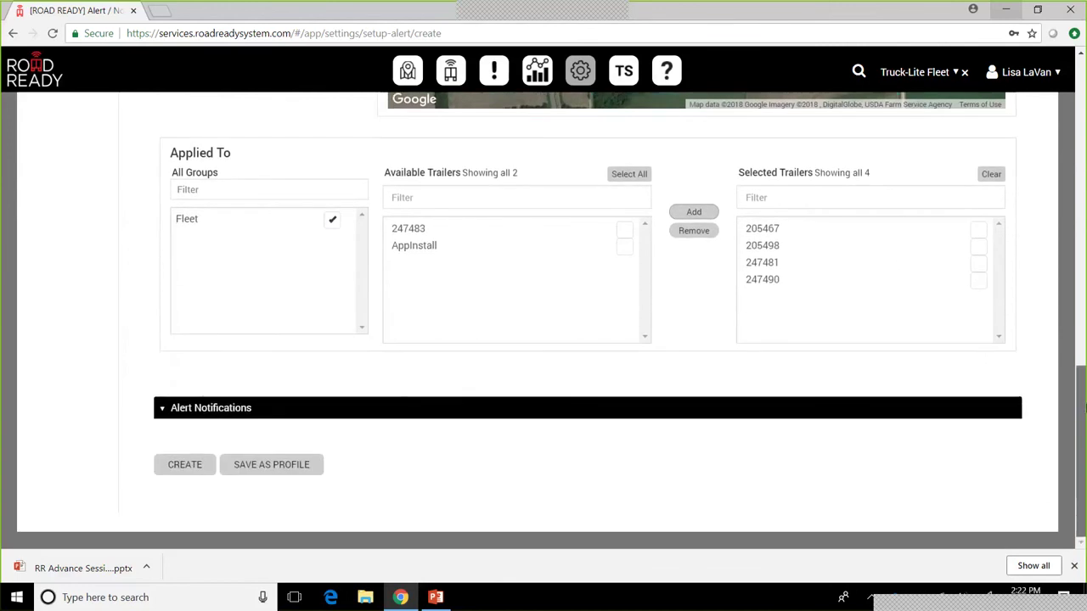
Turn on email and SMS delivery and make the alert a reoccurring event
{"action": "left_click", "coordinate": [161, 410]}
{"action": "scroll", "coordinate": [257, 432], "scroll_direction": "down", "scroll_amount": 4}
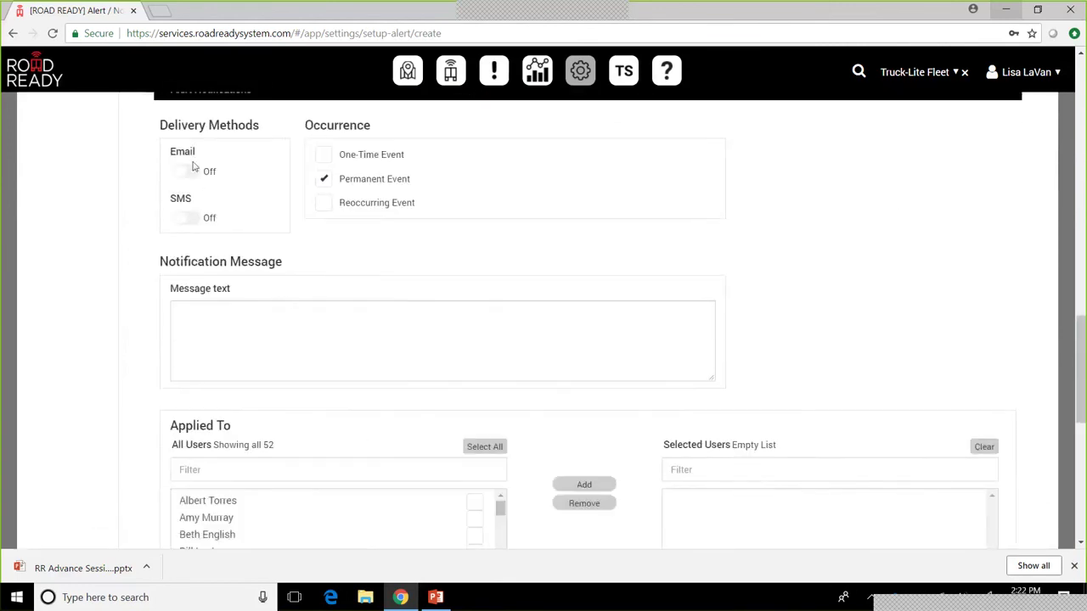
{"action": "left_click", "coordinate": [184, 174]}
{"action": "left_click", "coordinate": [186, 217]}
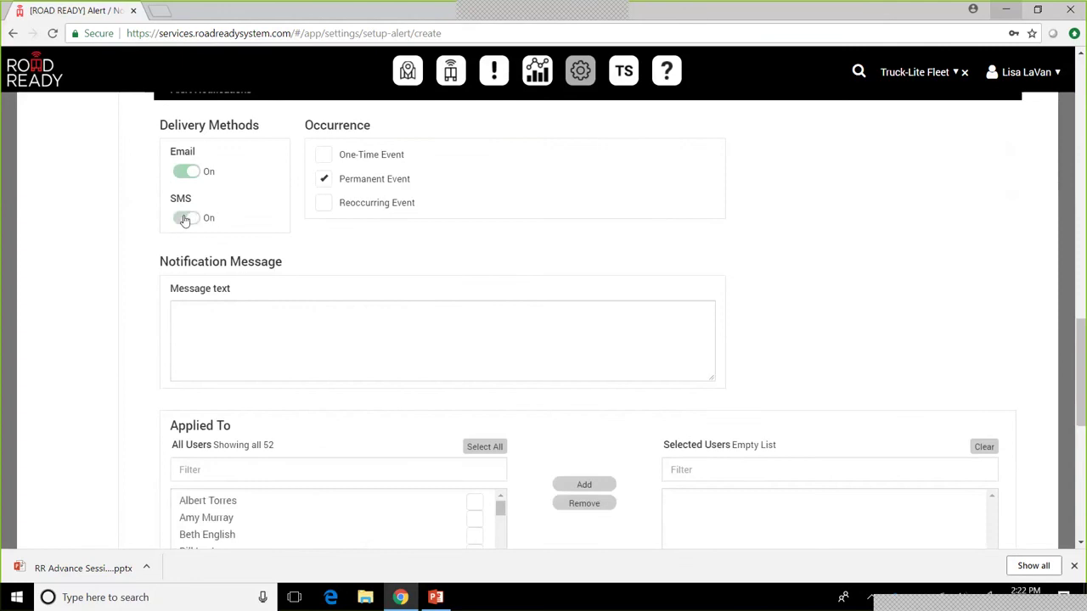
{"action": "left_click", "coordinate": [330, 206]}
Set the recurrence to run from 06-29-2018 to 07-31-2018
{"action": "left_click", "coordinate": [406, 256]}
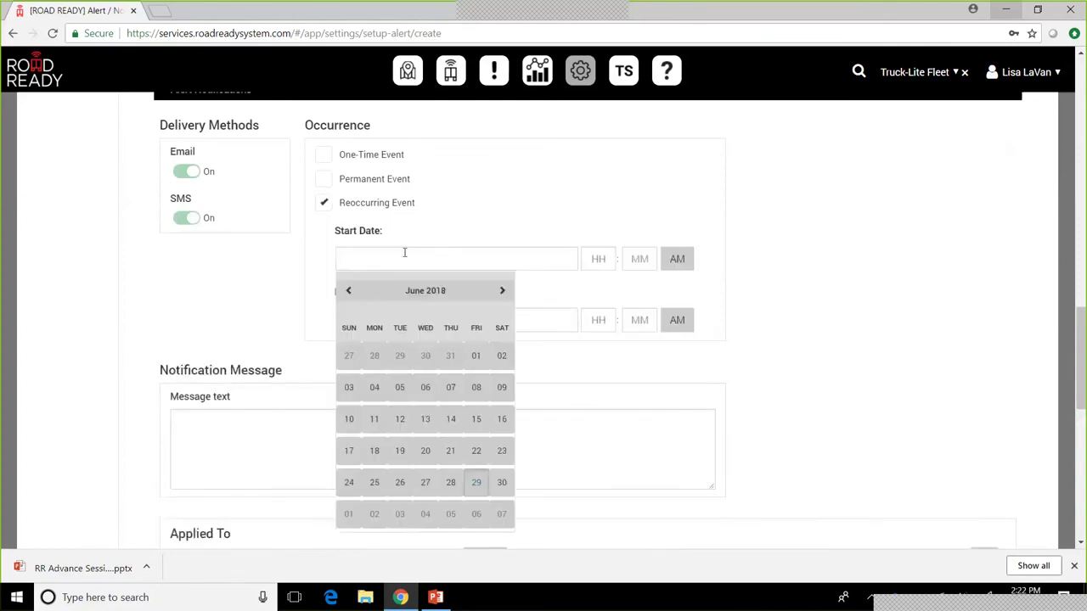
{"action": "left_click", "coordinate": [476, 483]}
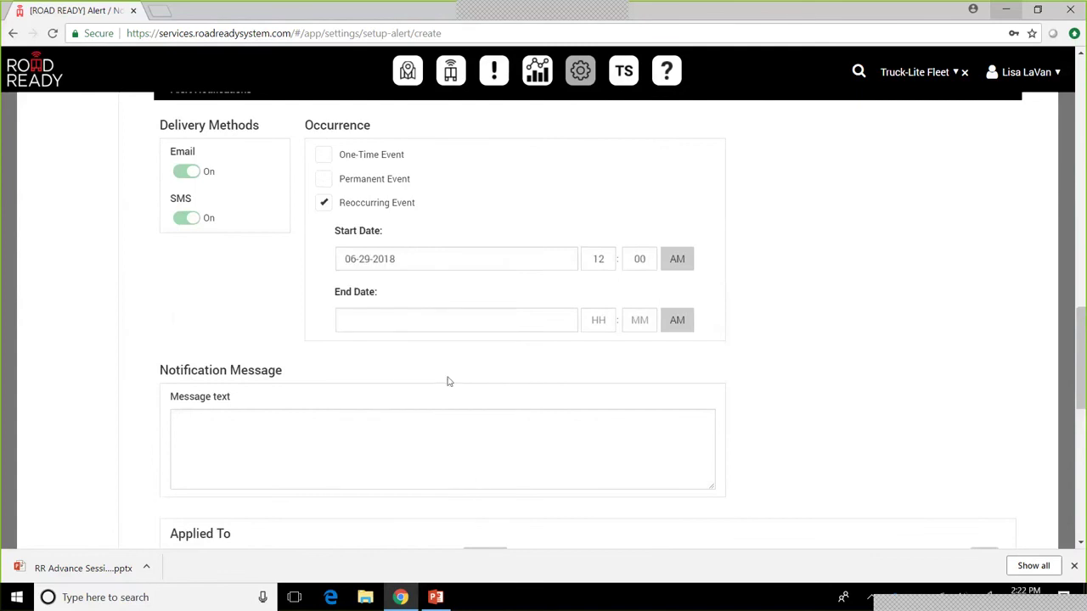
{"action": "left_click", "coordinate": [408, 327]}
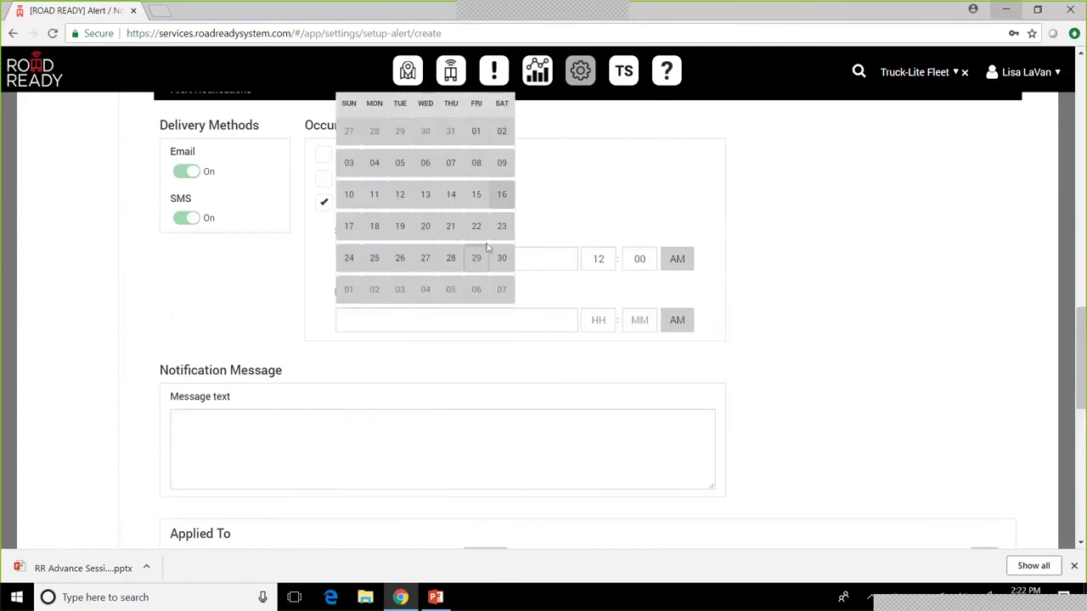
{"action": "scroll", "coordinate": [474, 272], "scroll_direction": "up", "scroll_amount": 1}
{"action": "left_click", "coordinate": [502, 102]}
{"action": "left_click", "coordinate": [400, 293]}
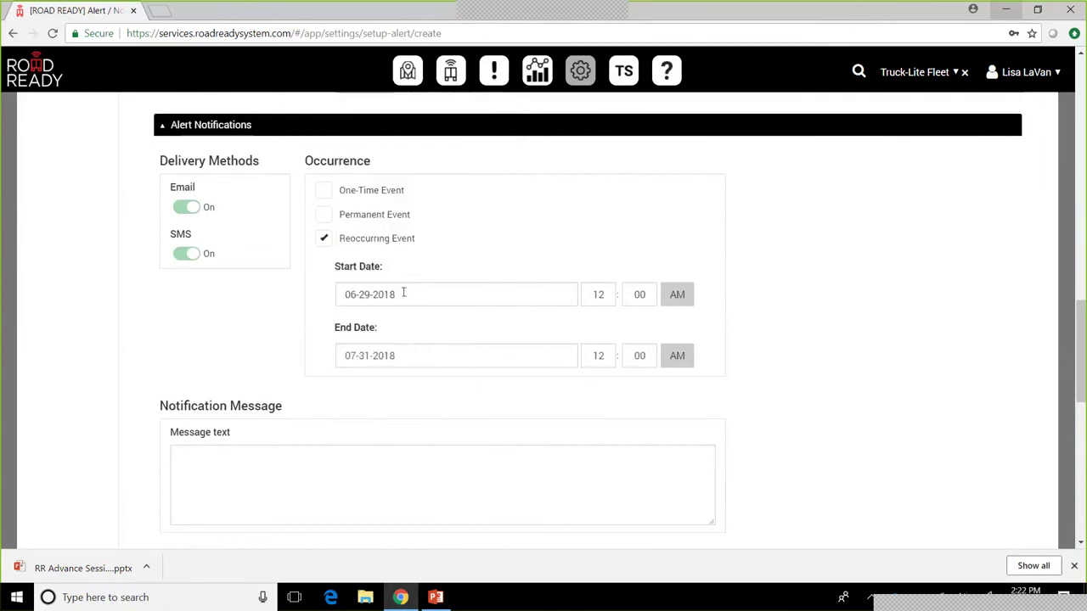
{"action": "scroll", "coordinate": [425, 365], "scroll_direction": "down", "scroll_amount": 3}
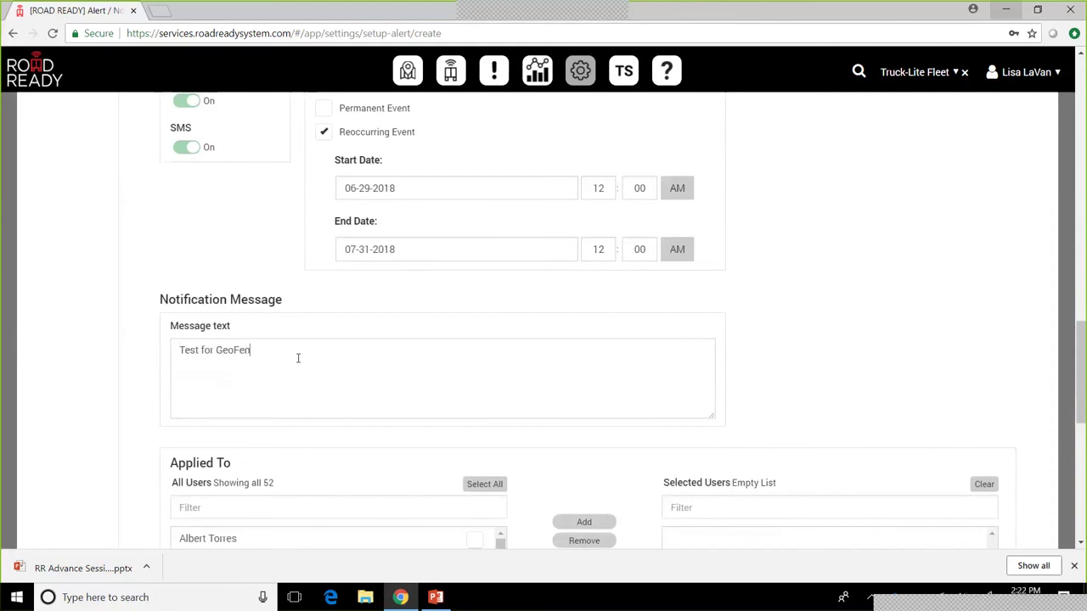
{"action": "scroll", "coordinate": [328, 313], "scroll_direction": "down", "scroll_amount": 3}
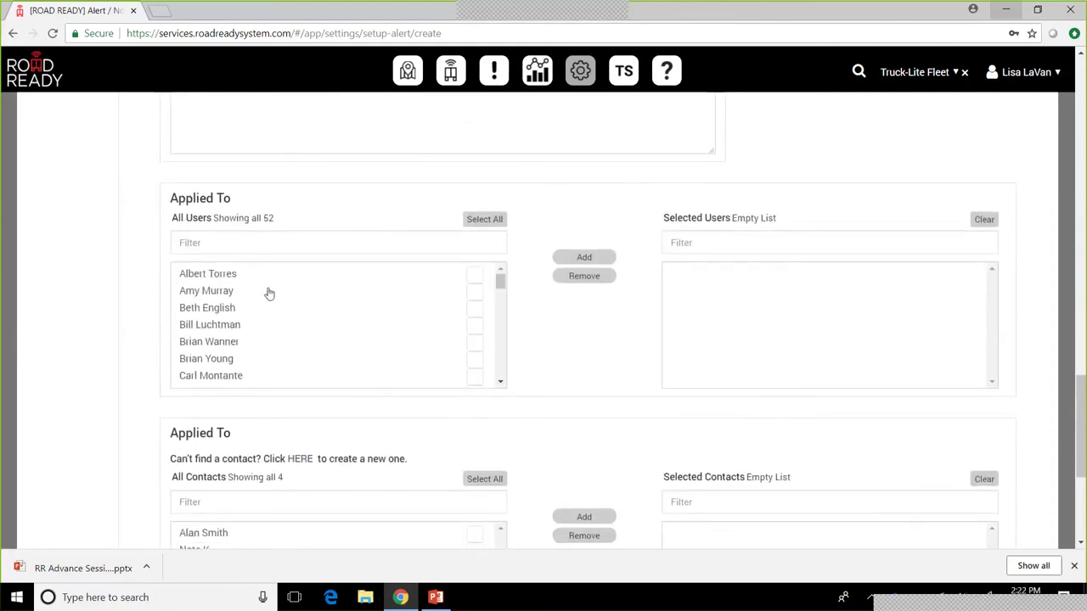
Move the five checked users into the alert's selected users
{"action": "left_click", "coordinate": [474, 276]}
{"action": "left_click", "coordinate": [474, 291]}
{"action": "left_click", "coordinate": [474, 308]}
{"action": "left_click", "coordinate": [584, 256]}
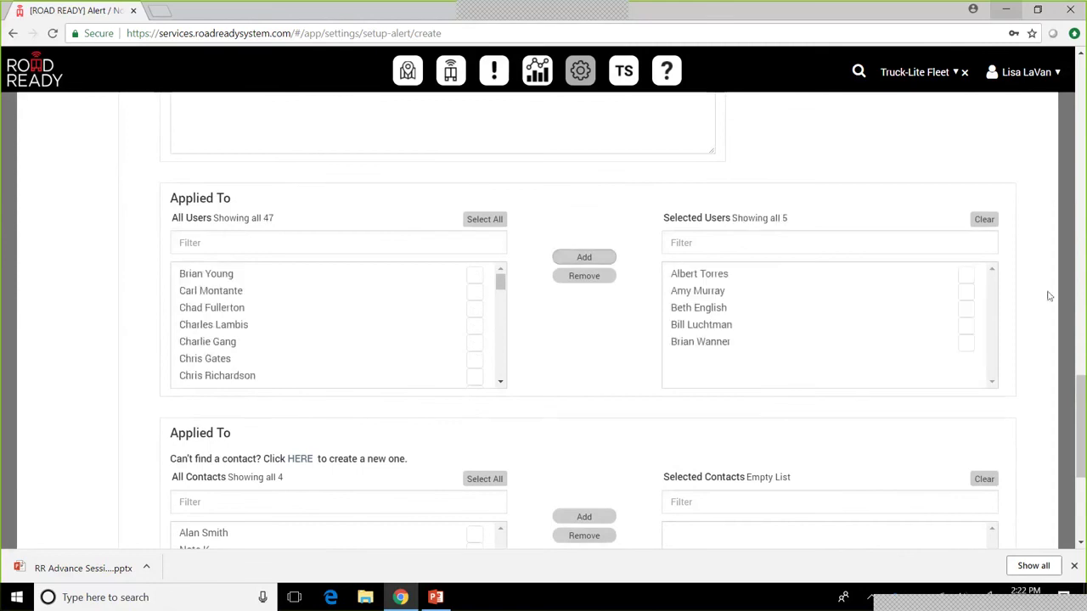
{"action": "left_click_drag", "start_coordinate": [1081, 408], "coordinate": [1081, 446]}
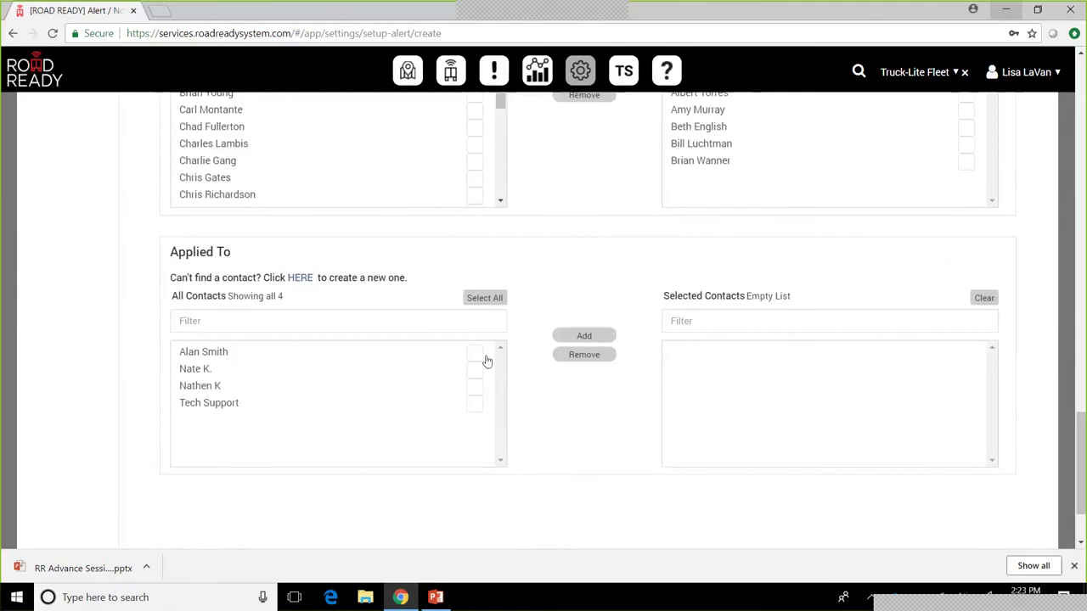
Add the checked contact to the alert's selected contacts
{"action": "left_click", "coordinate": [475, 368]}
{"action": "left_click", "coordinate": [584, 336]}
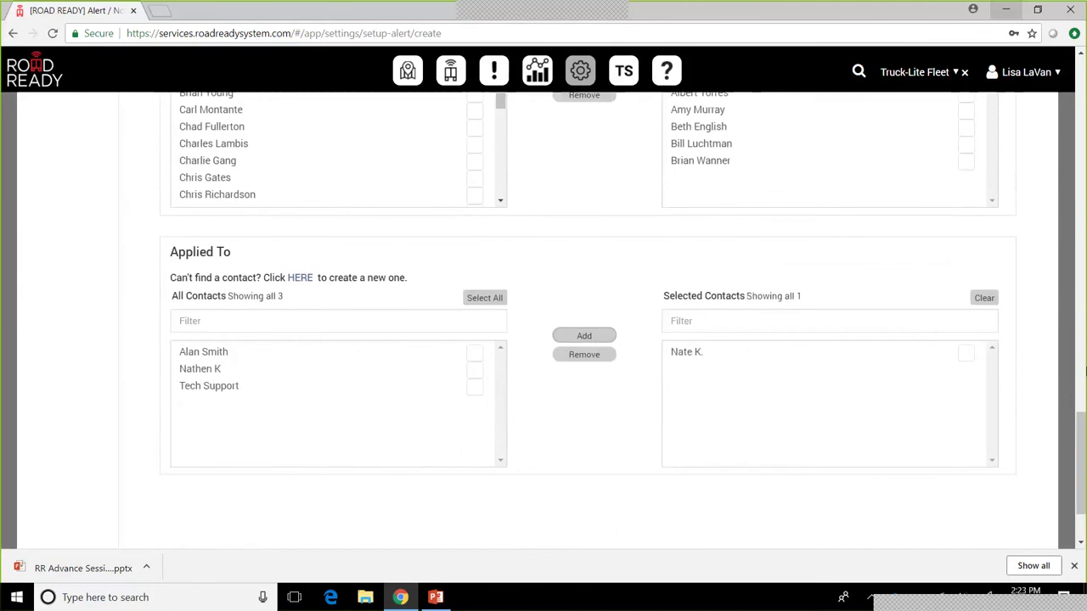
{"action": "left_click_drag", "start_coordinate": [1081, 407], "coordinate": [1081, 440]}
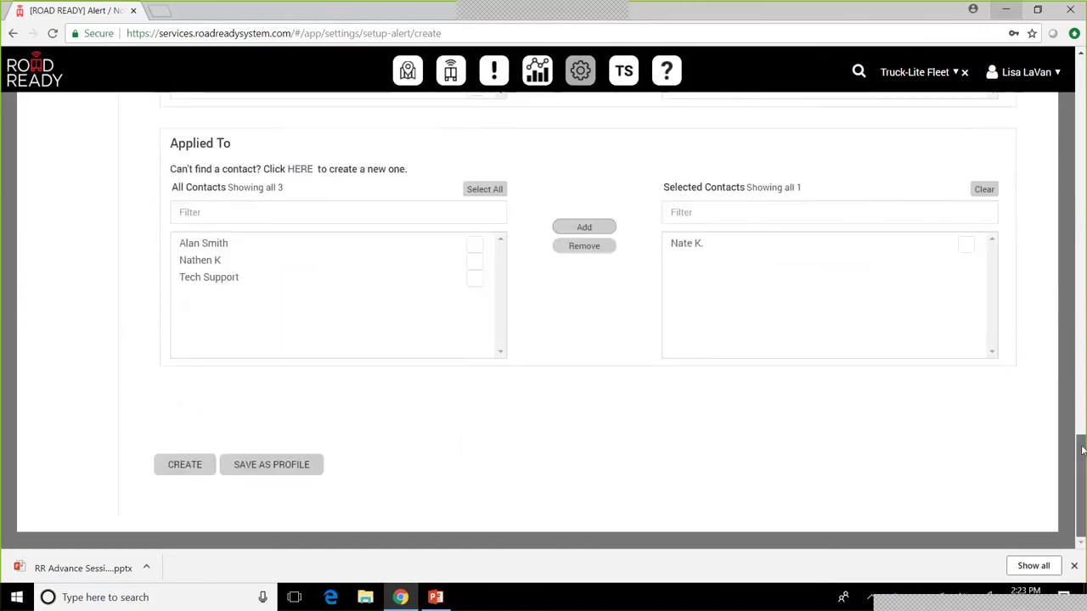
Create the GeoFence Alert, confirm it on page 2 of alerts, and map trailers with landmarks
{"action": "left_click", "coordinate": [193, 468]}
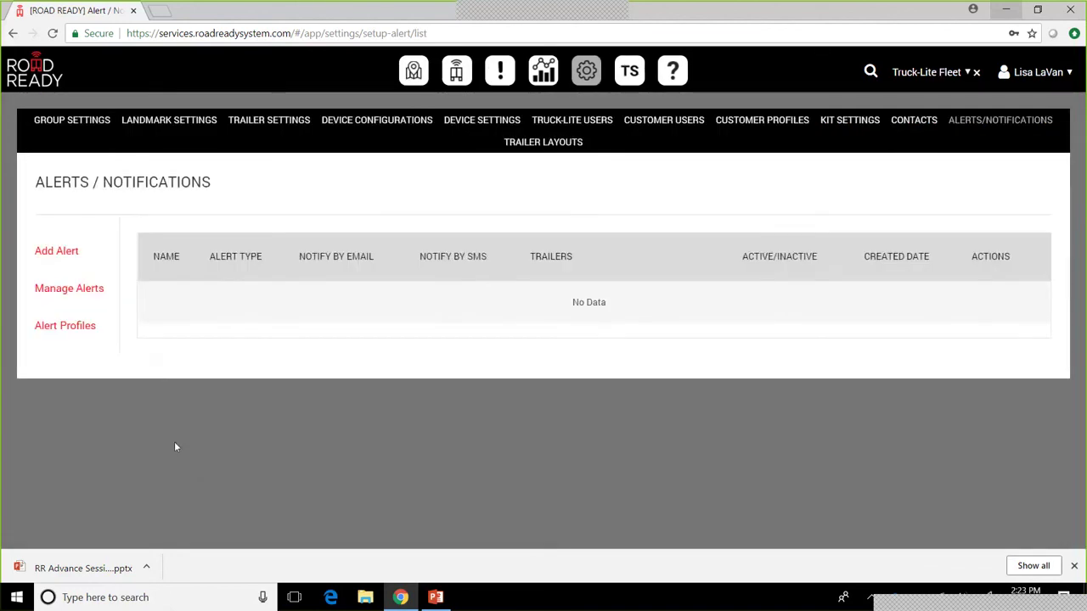
{"action": "scroll", "coordinate": [315, 425], "scroll_direction": "down", "scroll_amount": 3}
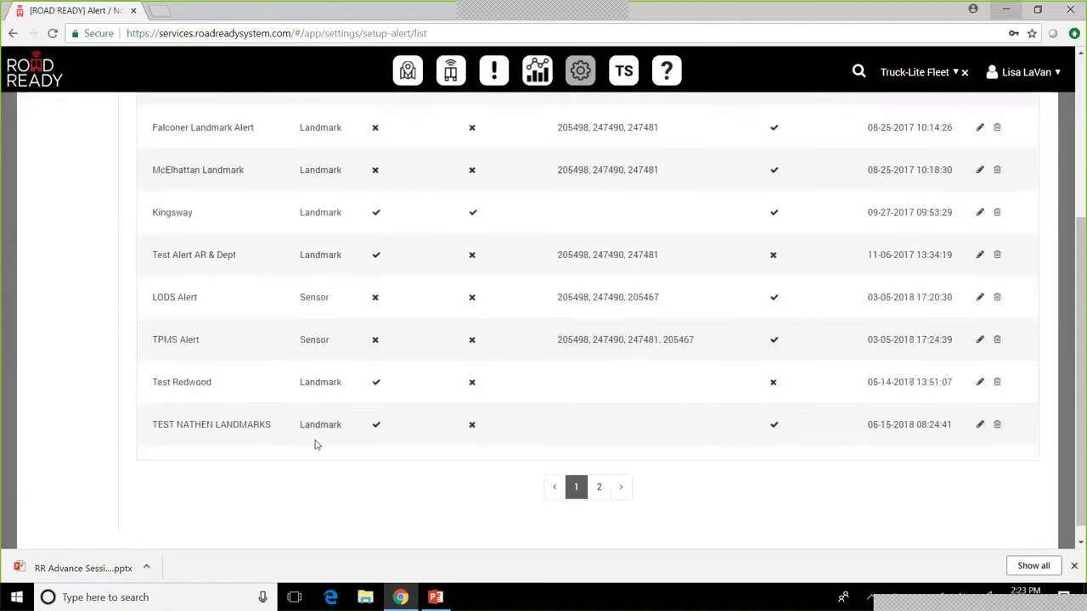
{"action": "left_click", "coordinate": [600, 468]}
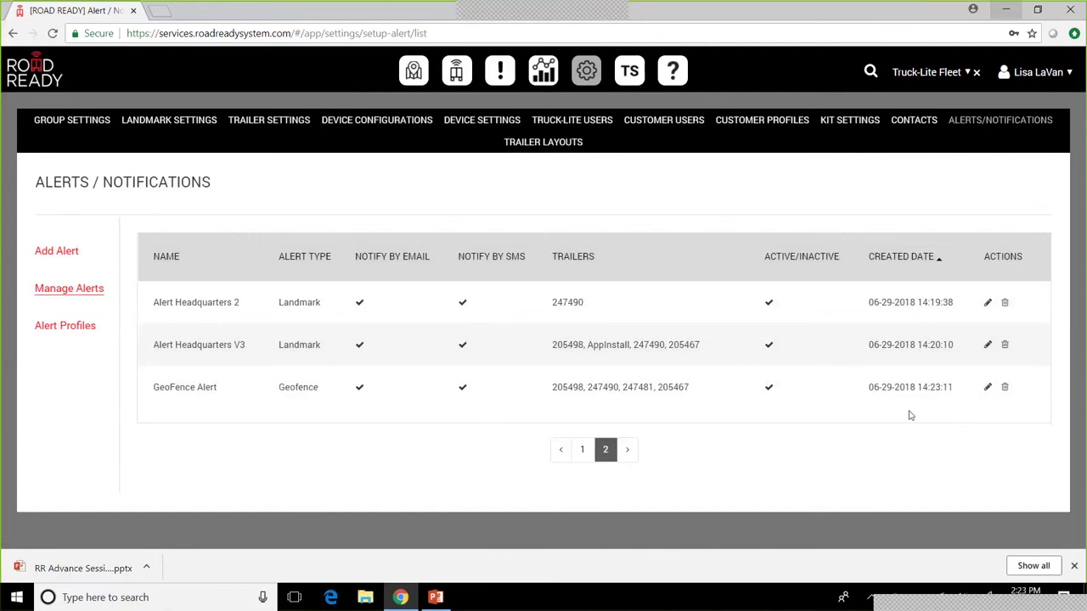
{"action": "left_click", "coordinate": [414, 72]}
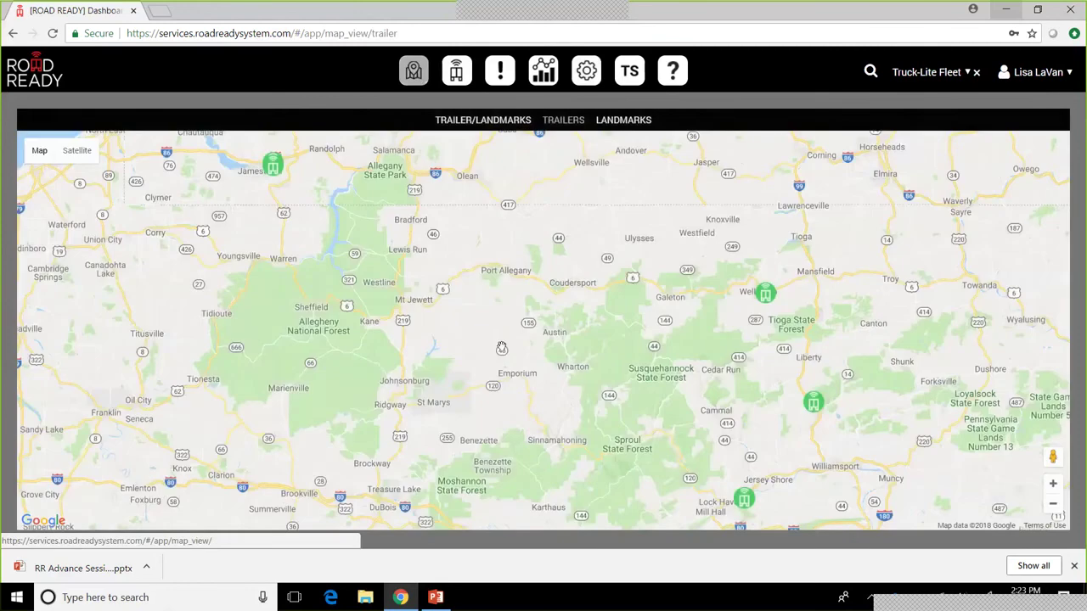
{"action": "left_click", "coordinate": [507, 121]}
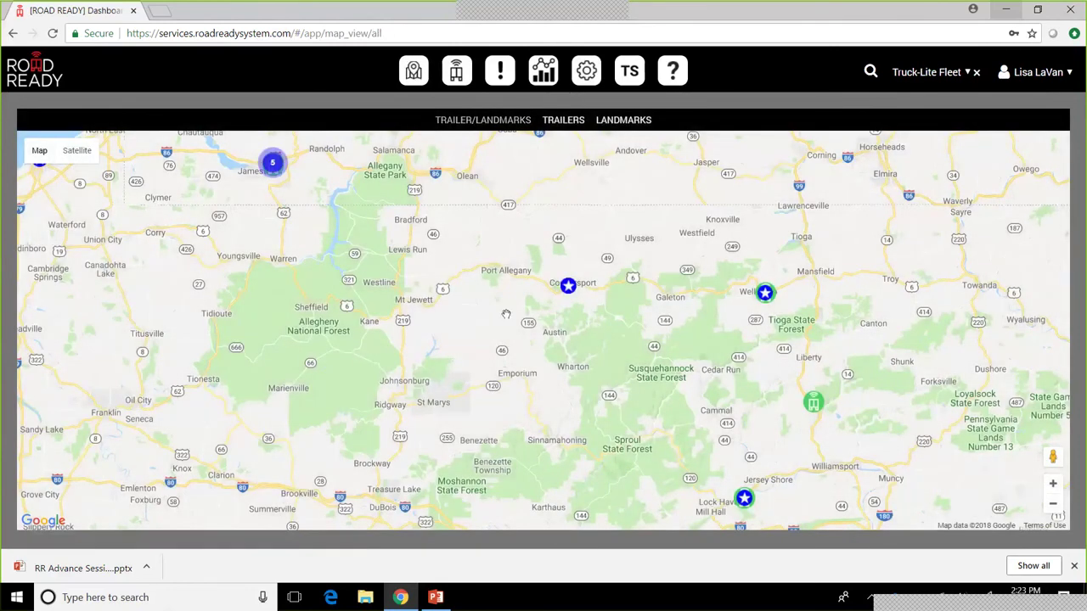
Inspect the 5-trailer cluster and trailer dashboard, then return to the map and open Group Settings
{"action": "scroll", "coordinate": [505, 315], "scroll_direction": "down", "scroll_amount": 3}
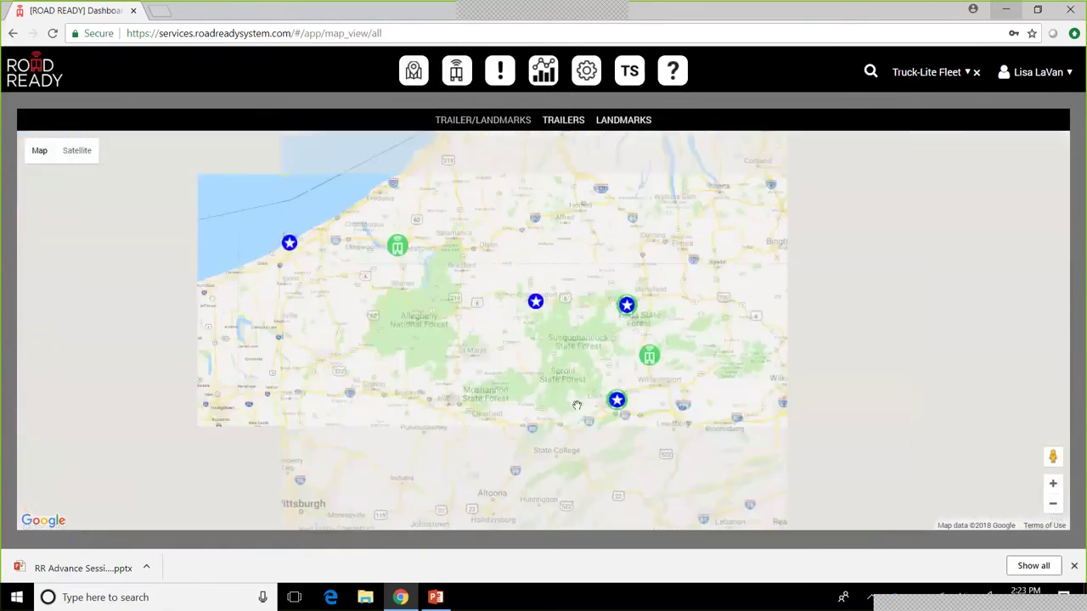
{"action": "scroll", "coordinate": [543, 407], "scroll_direction": "down", "scroll_amount": 3}
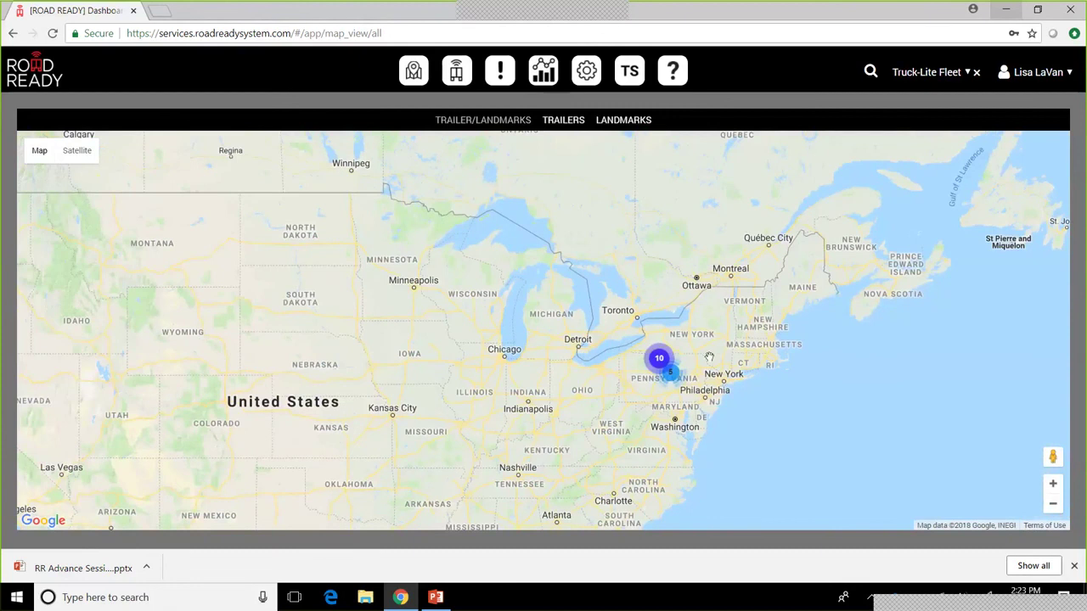
{"action": "left_click", "coordinate": [671, 369]}
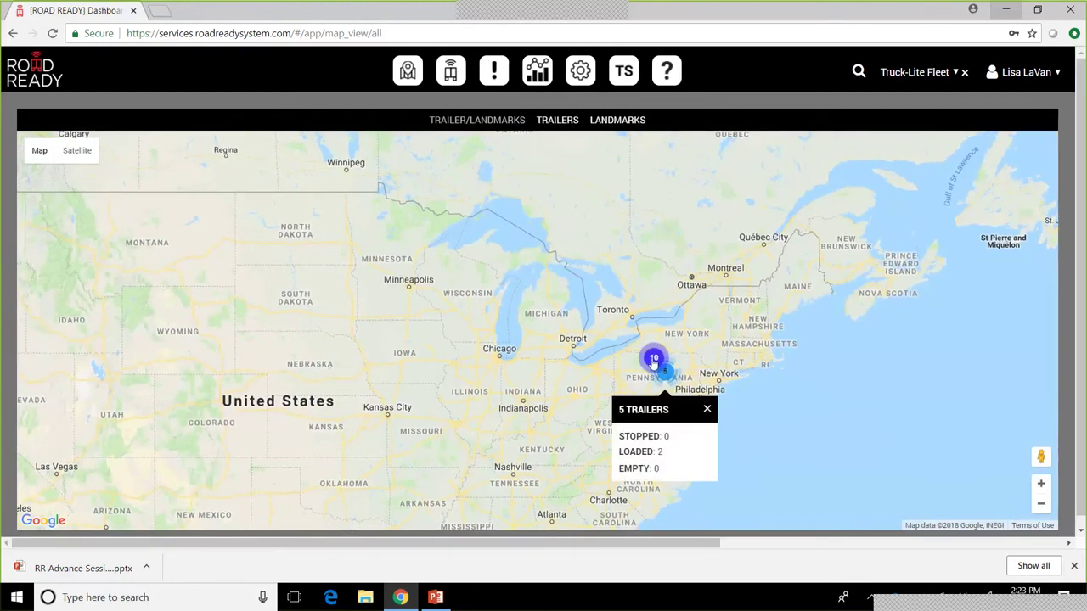
{"action": "left_click", "coordinate": [653, 358]}
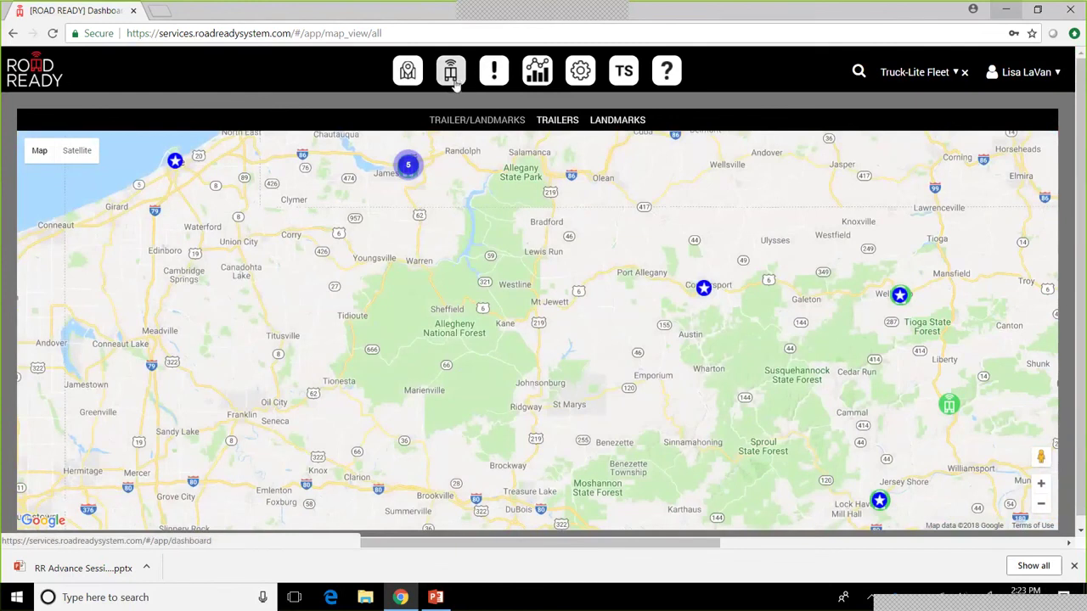
{"action": "left_click", "coordinate": [459, 84]}
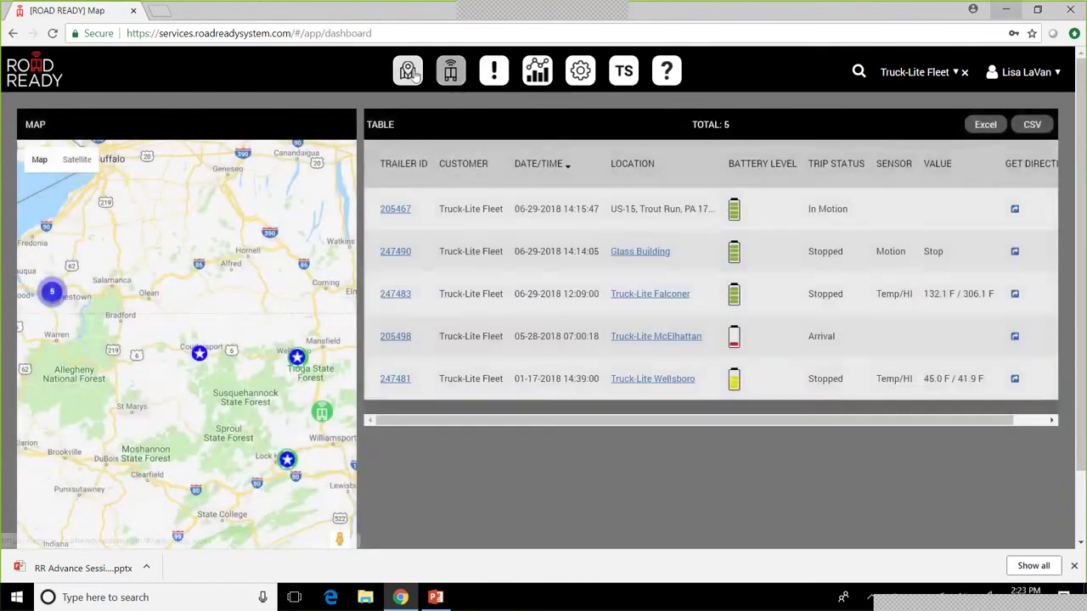
{"action": "left_click", "coordinate": [407, 71]}
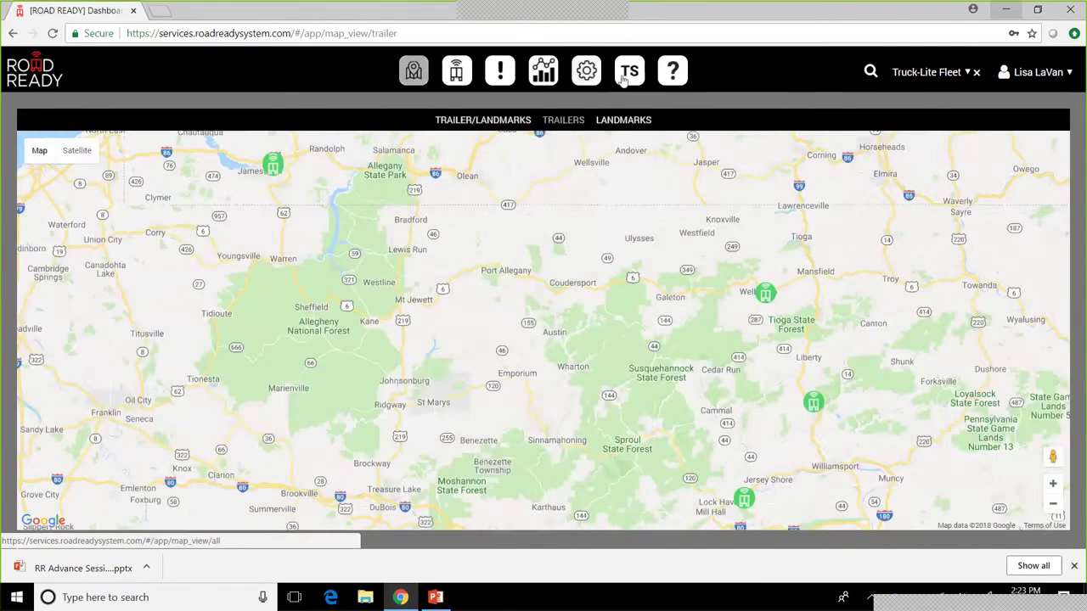
{"action": "left_click", "coordinate": [589, 74]}
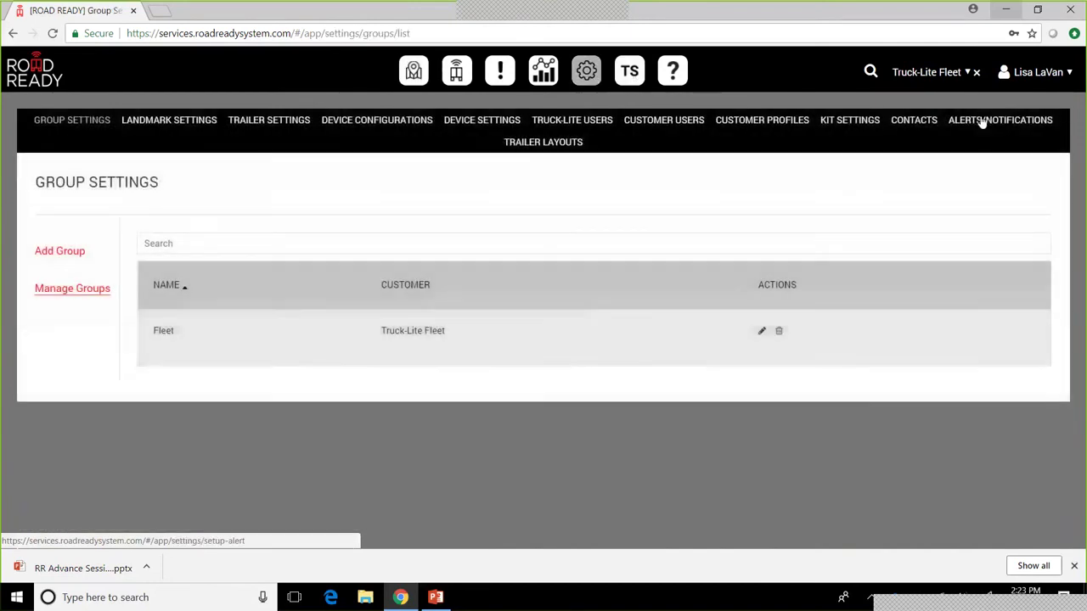
Open the Alerts/Notifications settings and go to the second page of alerts
{"action": "left_click", "coordinate": [982, 124]}
{"action": "scroll", "coordinate": [341, 339], "scroll_direction": "down", "scroll_amount": 3}
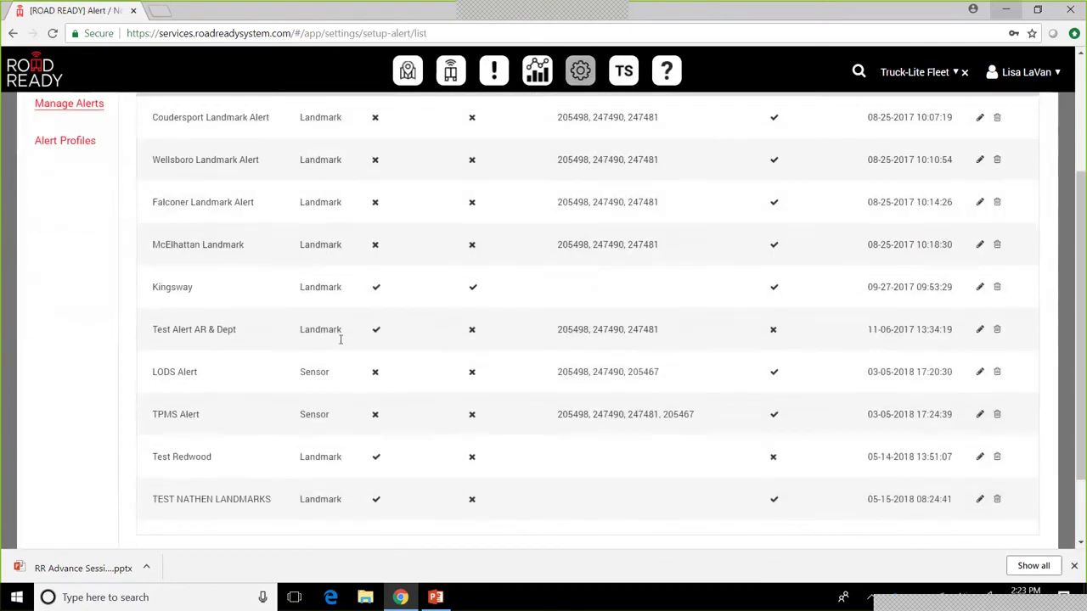
{"action": "scroll", "coordinate": [341, 340], "scroll_direction": "down", "scroll_amount": 2}
{"action": "left_click", "coordinate": [597, 501]}
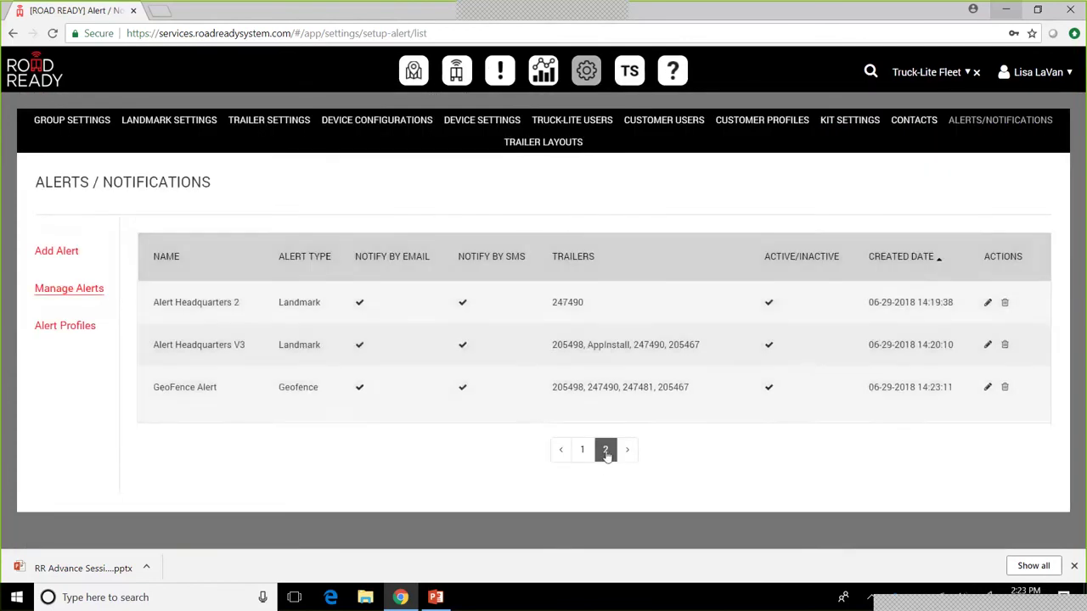
Delete and confirm removal of Alert Headquarters 2, Alert Headquarters V3 and GeoFence Alert
{"action": "left_click", "coordinate": [1004, 304]}
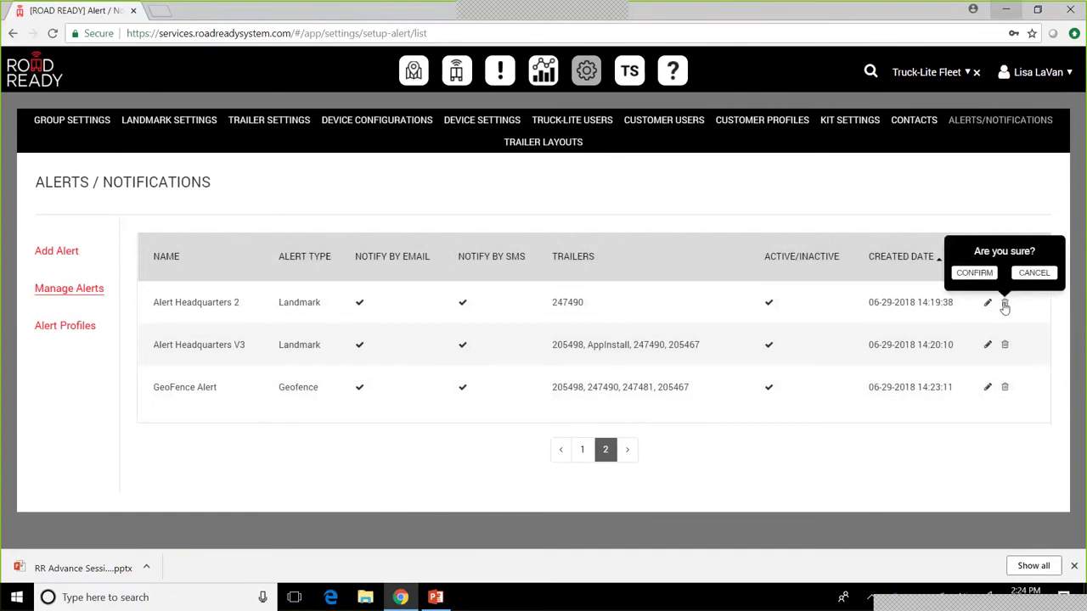
{"action": "left_click", "coordinate": [974, 272]}
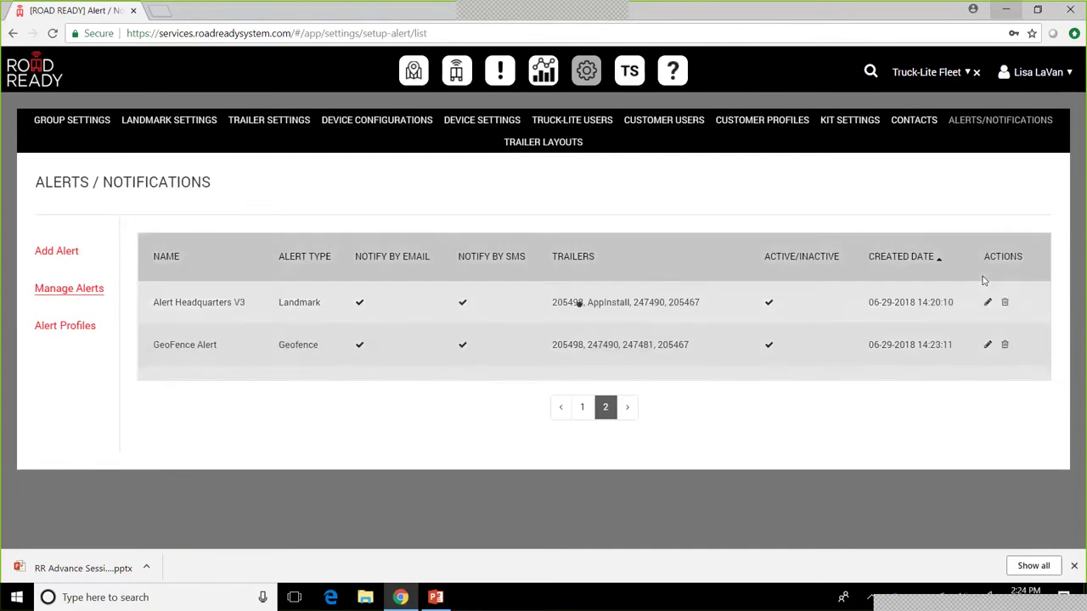
{"action": "left_click", "coordinate": [1005, 304]}
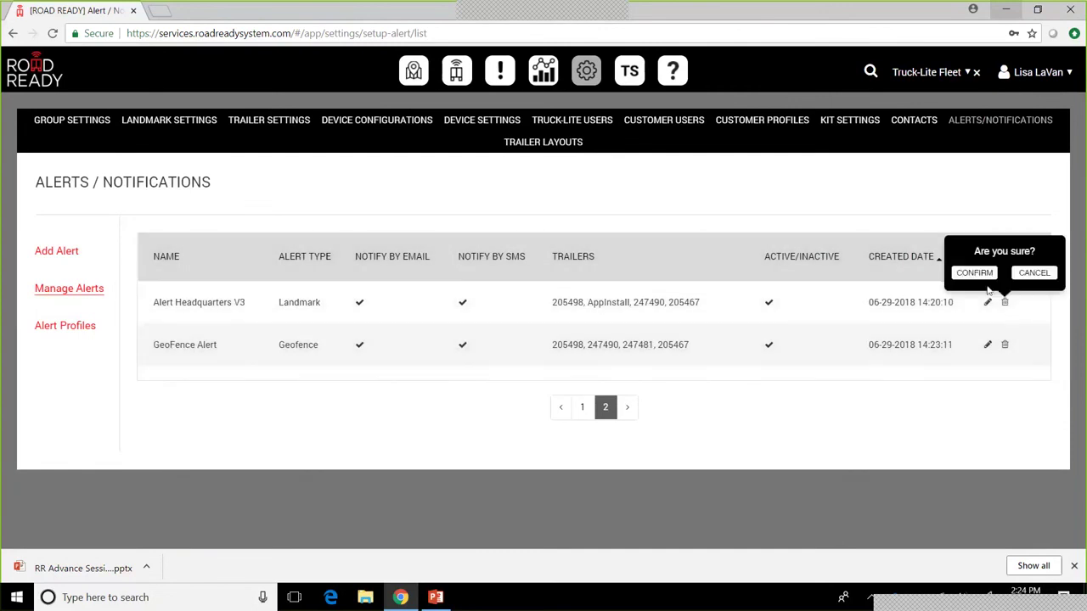
{"action": "left_click", "coordinate": [975, 273]}
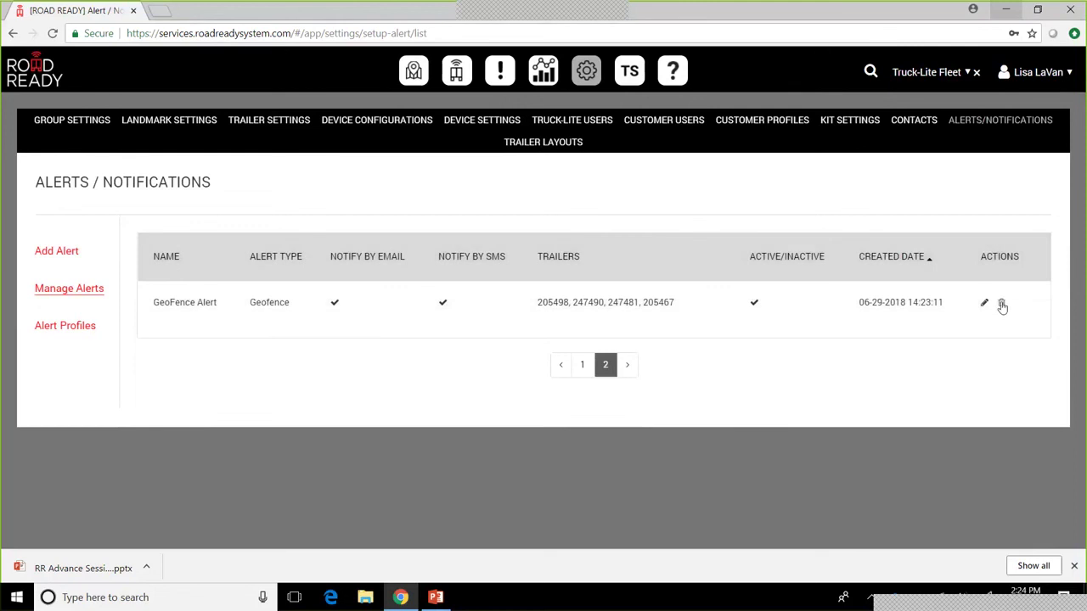
{"action": "left_click", "coordinate": [1002, 304]}
{"action": "left_click", "coordinate": [974, 273]}
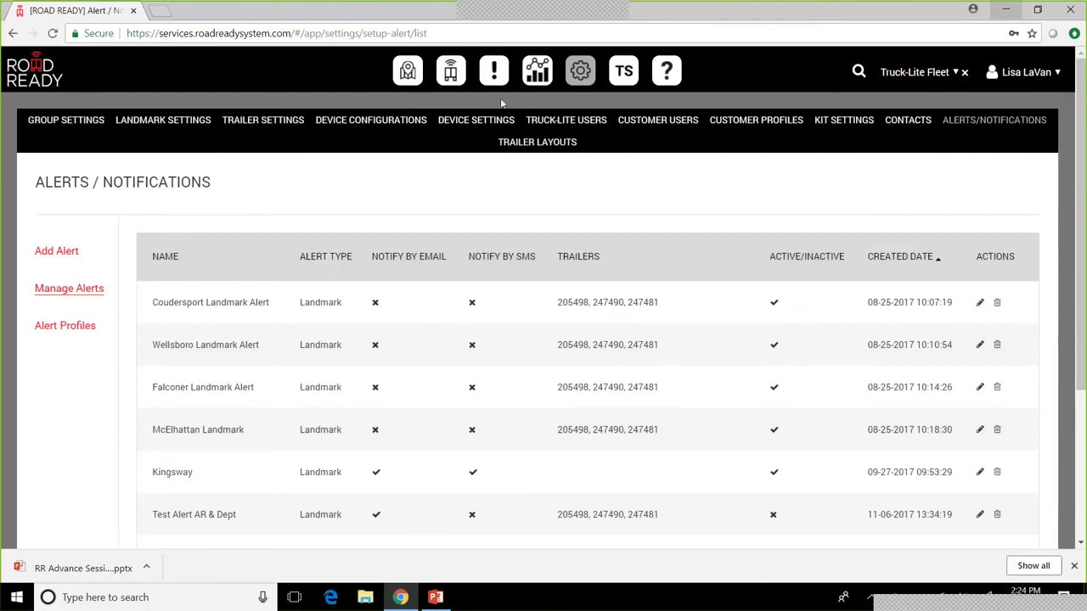
{"action": "scroll", "coordinate": [1077, 190], "scroll_direction": "down", "scroll_amount": 1}
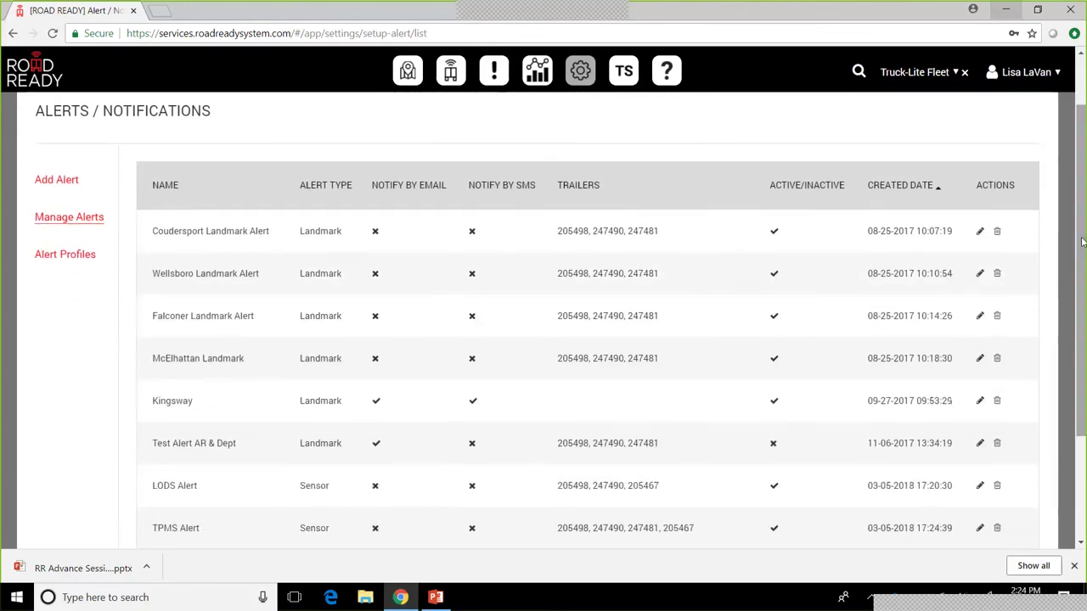
Start a new alert named from the Headquarters suggestion plus '23', set as a Landmark alert
{"action": "left_click", "coordinate": [72, 185]}
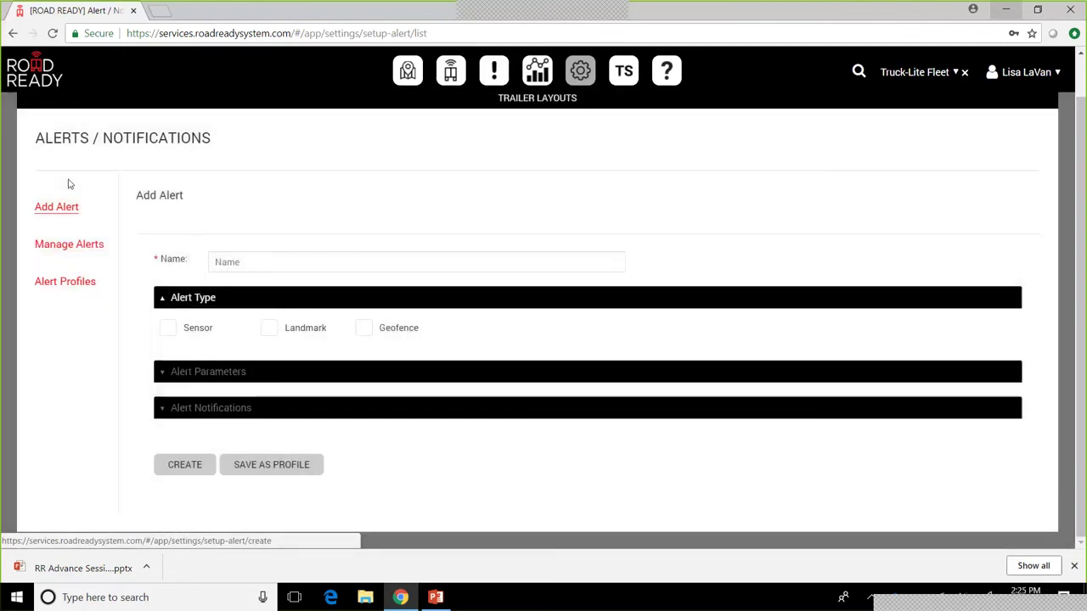
{"action": "left_click", "coordinate": [265, 262]}
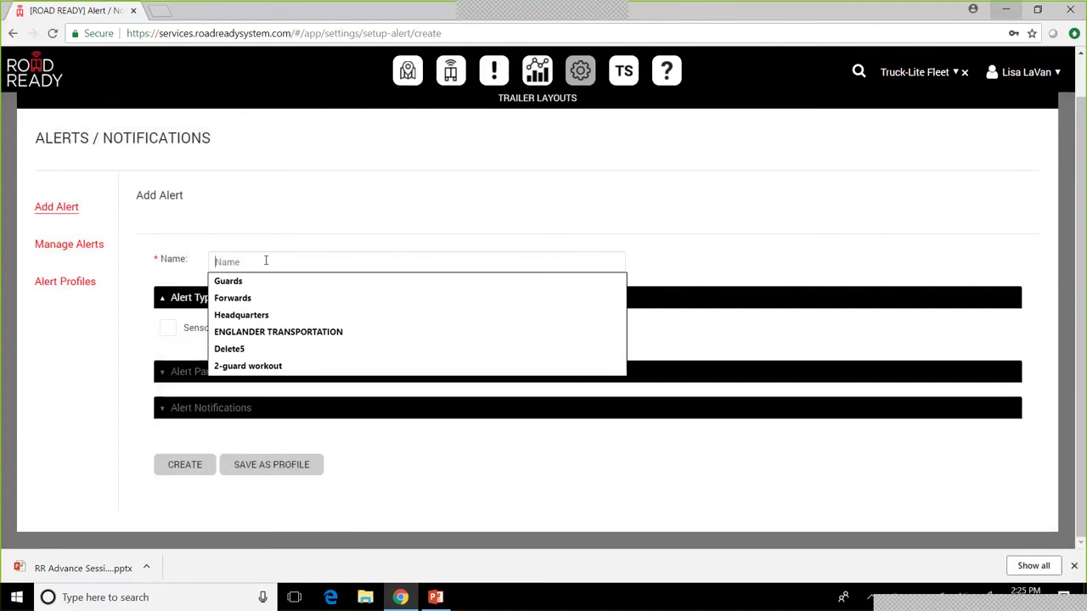
{"action": "type", "text": "head"}
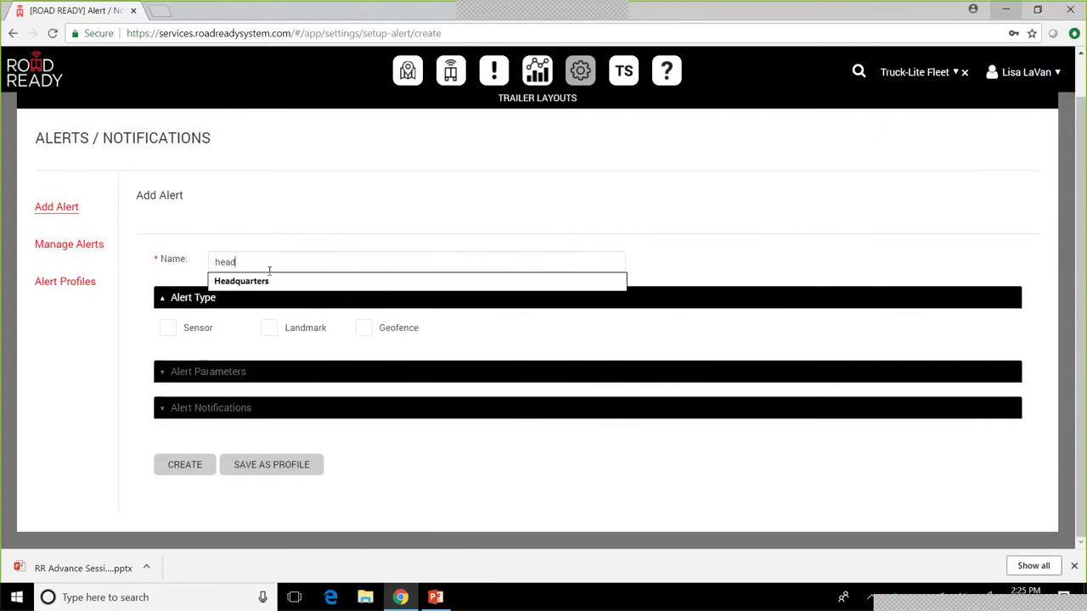
{"action": "left_click", "coordinate": [272, 282]}
{"action": "type", "text": "2"}
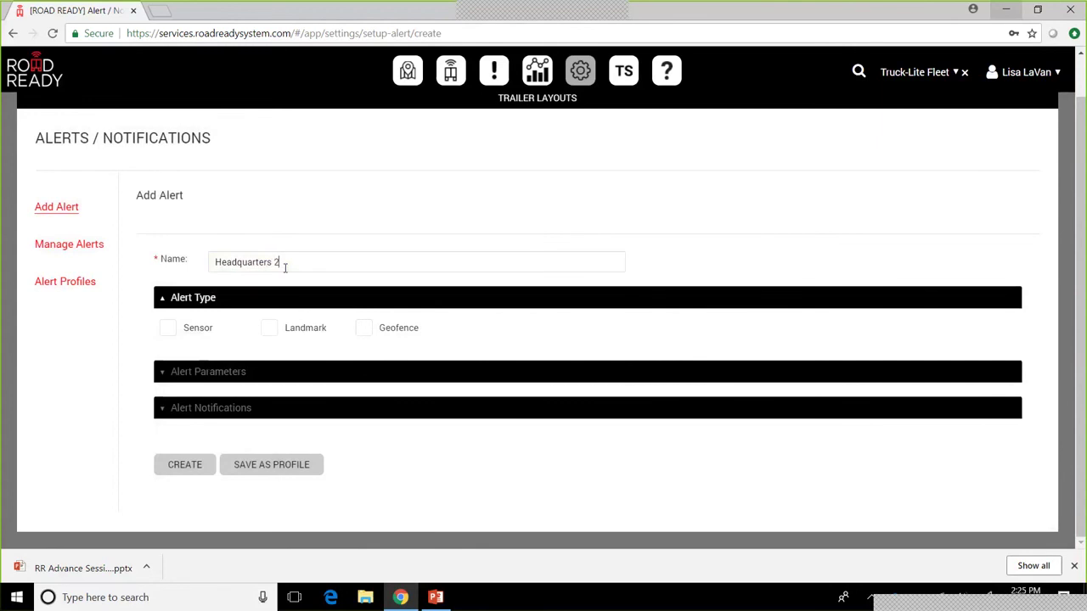
{"action": "type", "text": "3"}
{"action": "left_click", "coordinate": [272, 333]}
Notify on departures from Coudersport Inner Landmark, Glass Building and Headquarters landmarks
{"action": "left_click", "coordinate": [167, 371]}
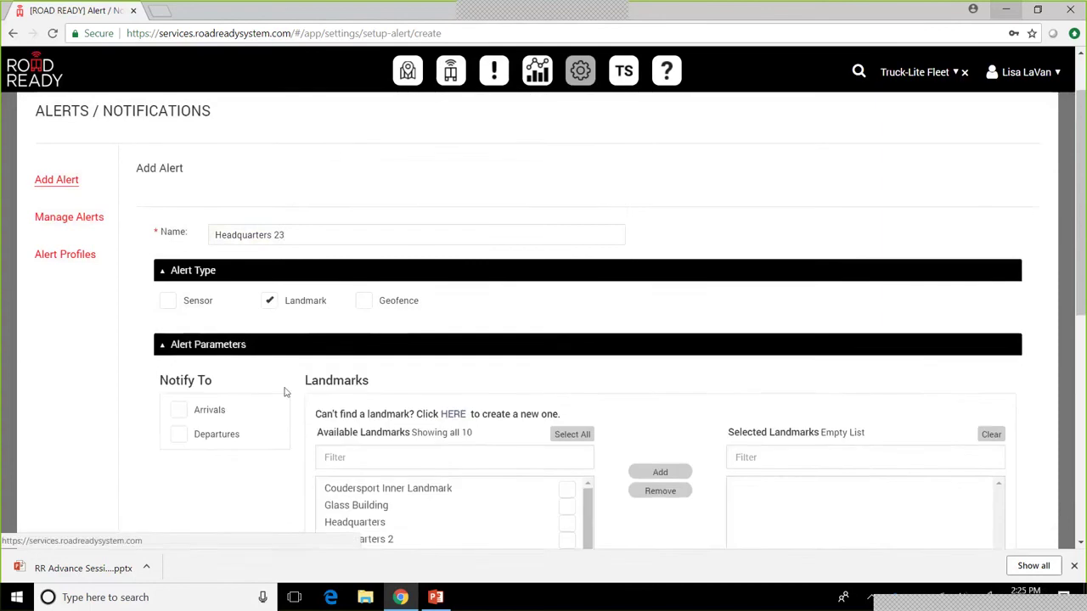
{"action": "scroll", "coordinate": [291, 391], "scroll_direction": "down", "scroll_amount": 2}
{"action": "left_click", "coordinate": [176, 312]}
{"action": "scroll", "coordinate": [444, 318], "scroll_direction": "down", "scroll_amount": 3}
{"action": "left_click", "coordinate": [566, 152]}
{"action": "left_click", "coordinate": [566, 169]}
{"action": "left_click", "coordinate": [566, 186]}
{"action": "left_click", "coordinate": [660, 136]}
Add all four Fleet trailers (205467, 205498, 247481, 247490) and expand Alert Notifications
{"action": "scroll", "coordinate": [614, 359], "scroll_direction": "down", "scroll_amount": 1}
{"action": "scroll", "coordinate": [614, 358], "scroll_direction": "down", "scroll_amount": 1}
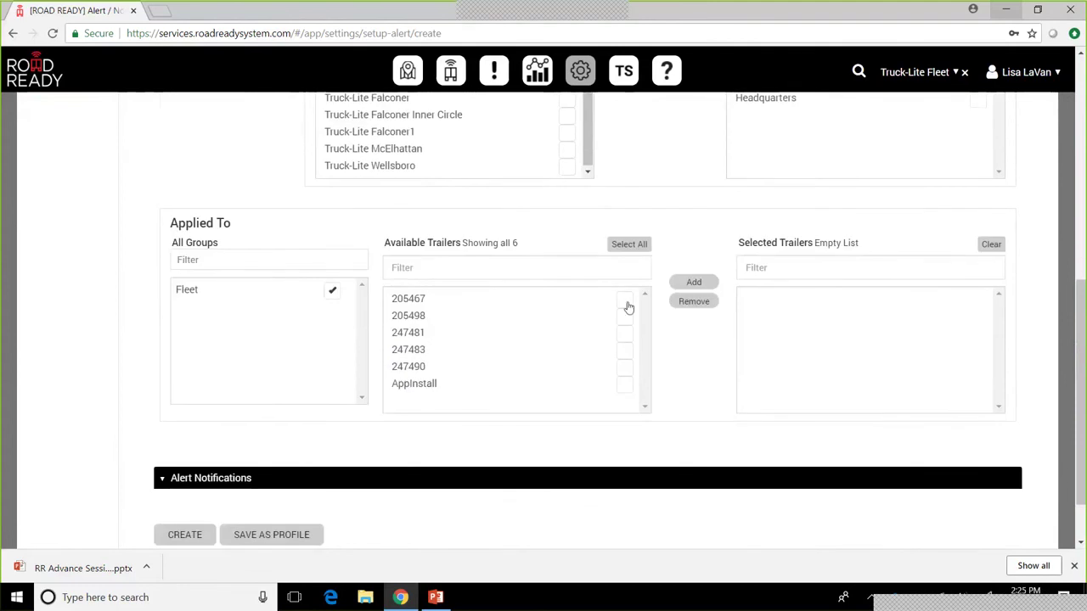
{"action": "left_click", "coordinate": [333, 292]}
{"action": "left_click", "coordinate": [694, 282]}
{"action": "scroll", "coordinate": [692, 348], "scroll_direction": "down", "scroll_amount": 1}
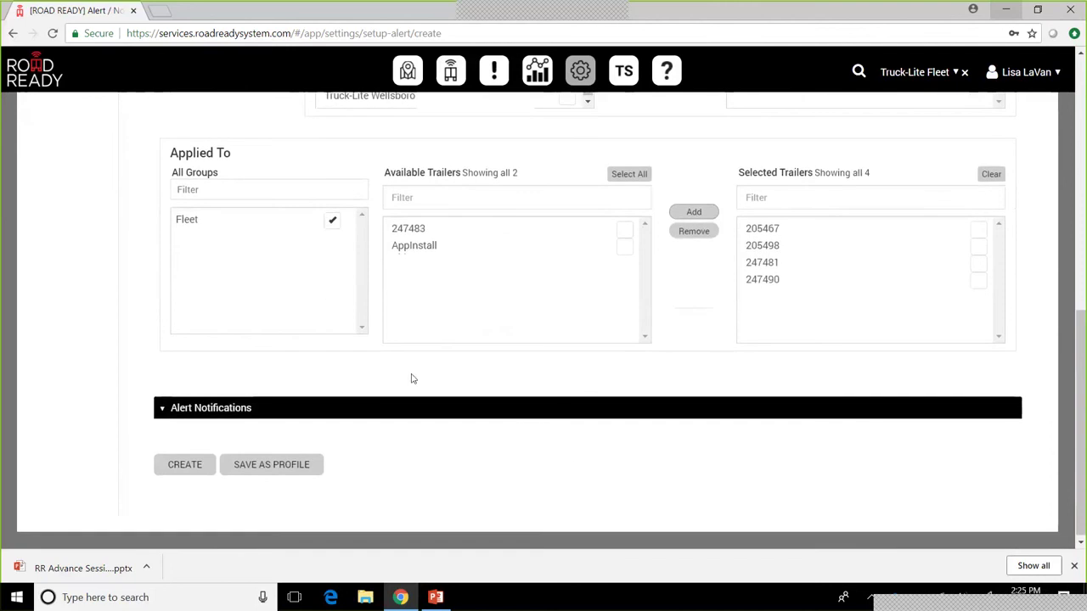
{"action": "left_click", "coordinate": [161, 413]}
{"action": "scroll", "coordinate": [443, 438], "scroll_direction": "down", "scroll_amount": 3}
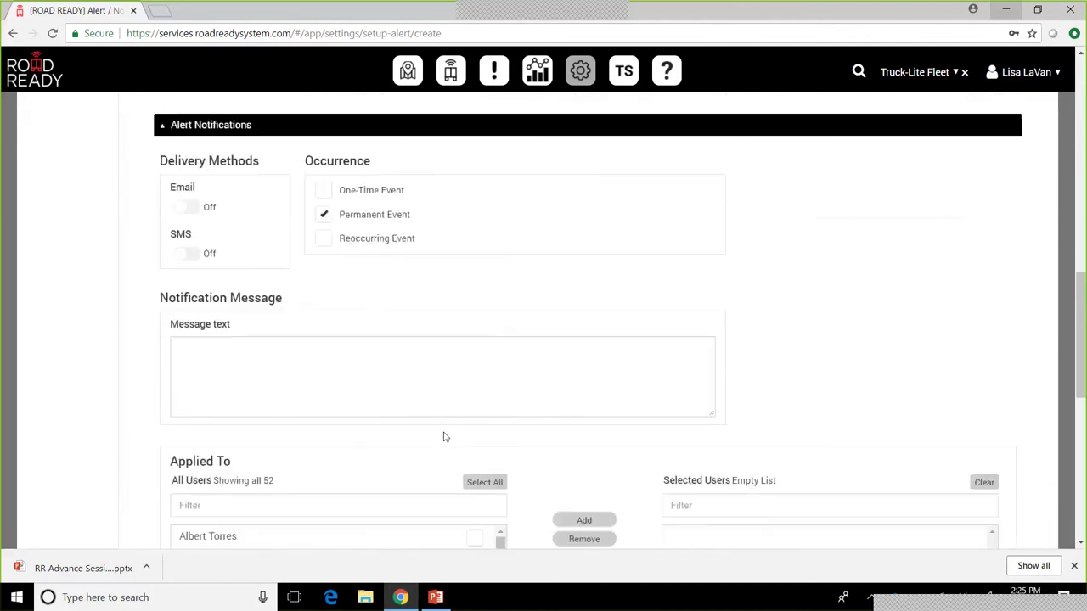
{"action": "scroll", "coordinate": [377, 413], "scroll_direction": "up", "scroll_amount": 2}
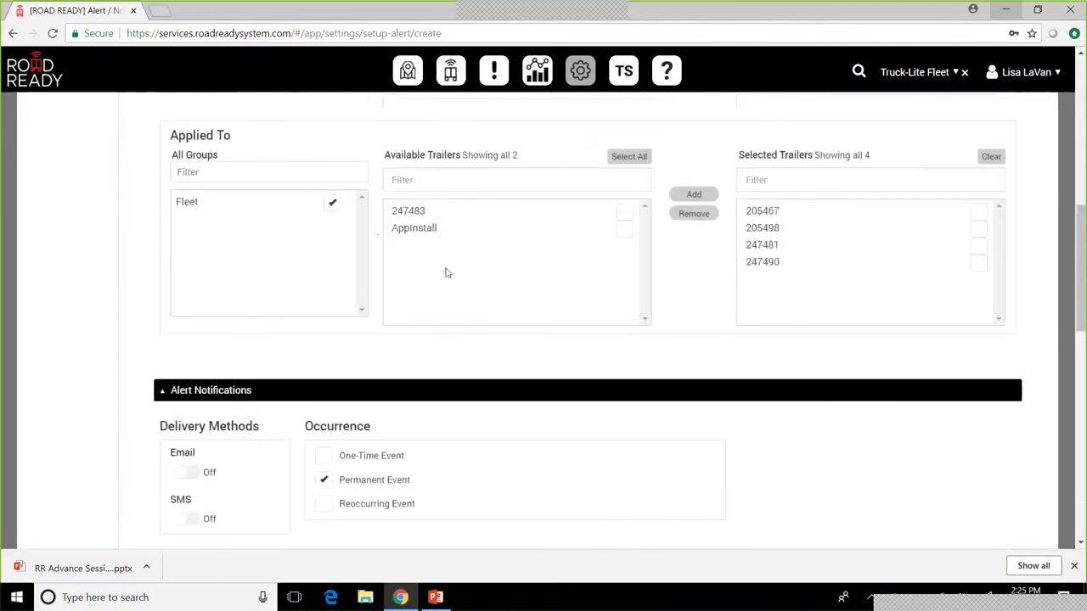
{"action": "scroll", "coordinate": [466, 330], "scroll_direction": "down", "scroll_amount": 1}
{"action": "scroll", "coordinate": [463, 317], "scroll_direction": "up", "scroll_amount": 2}
{"action": "scroll", "coordinate": [461, 308], "scroll_direction": "down", "scroll_amount": 3}
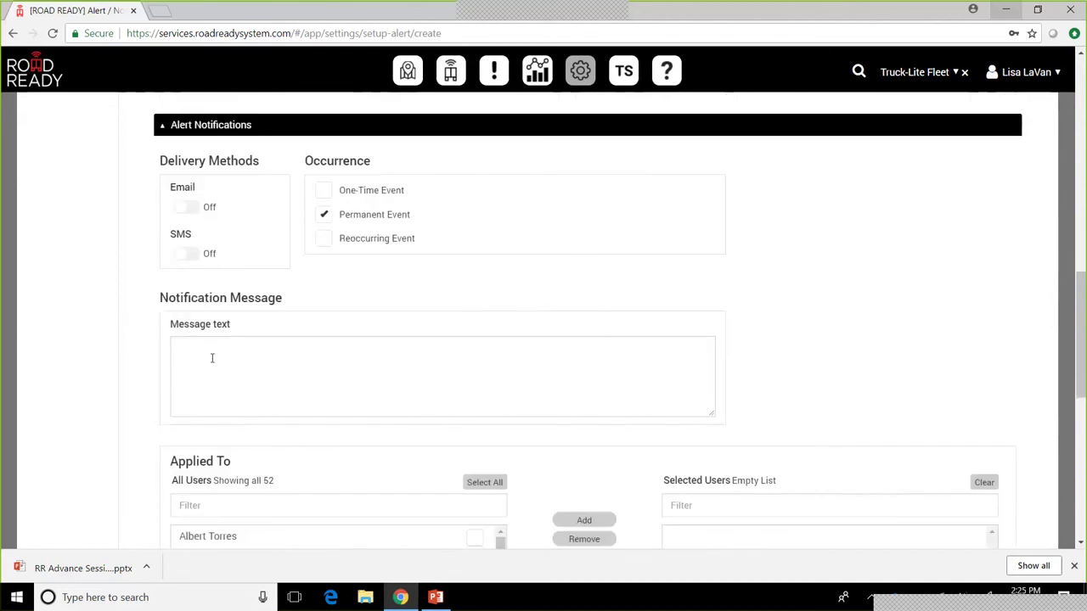
Enter the alert message text 'PM needed upon arrival!'
{"action": "type", "text": "PM Need upon arrival!"}
{"action": "left_click", "coordinate": [220, 348]}
{"action": "type", "text": "ed"}
{"action": "left_click", "coordinate": [204, 348]}
{"action": "key", "text": "BackSpace"}
{"action": "type", "text": "n"}
Add the first three users from All Users as the alert's recipients
{"action": "scroll", "coordinate": [330, 349], "scroll_direction": "down", "scroll_amount": 2}
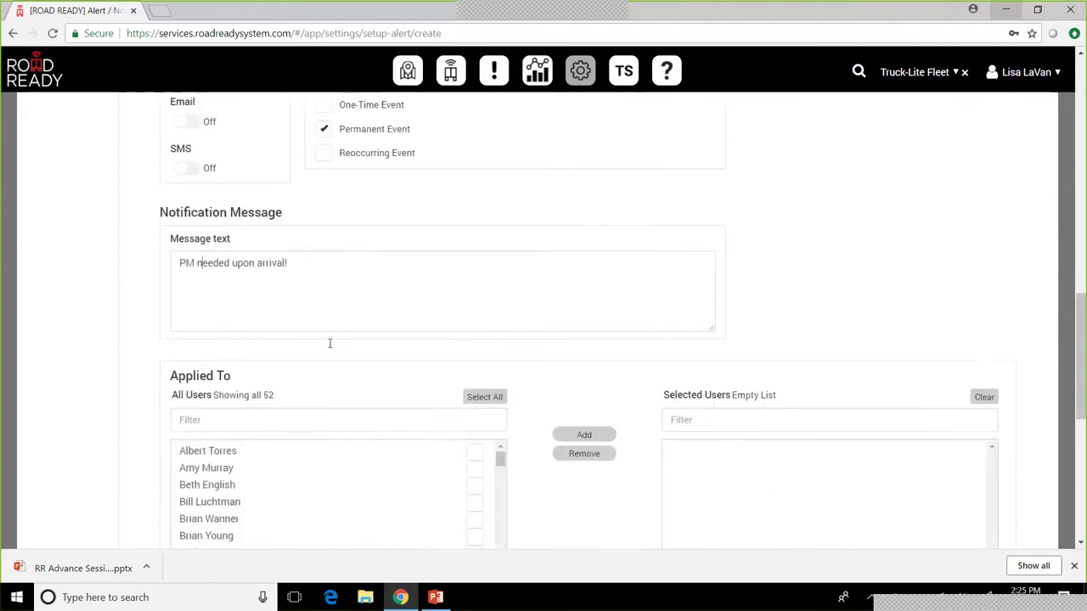
{"action": "left_click", "coordinate": [472, 344]}
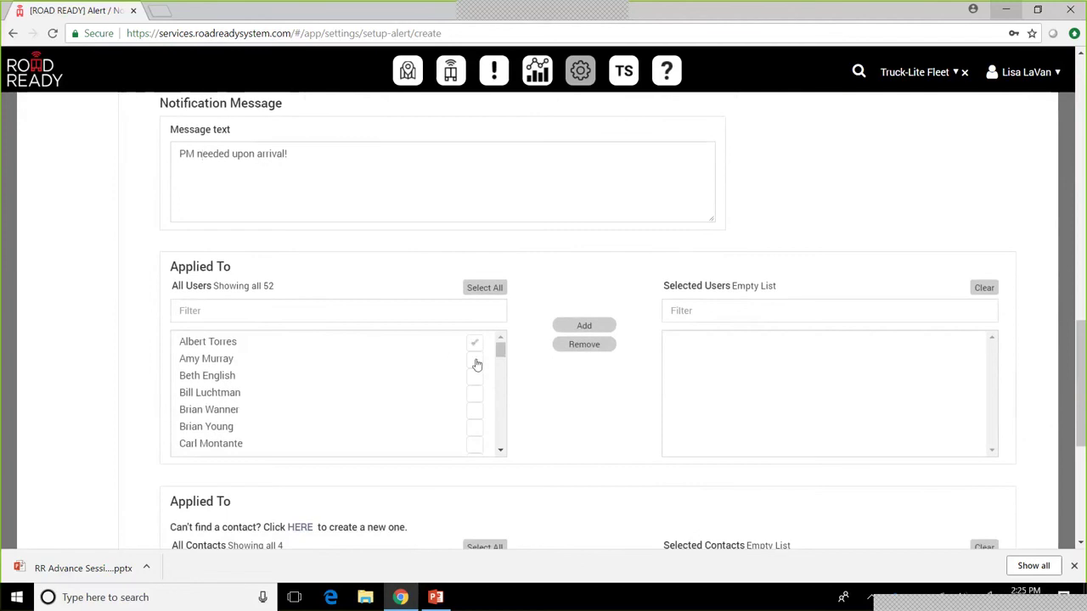
{"action": "left_click", "coordinate": [474, 358]}
{"action": "left_click", "coordinate": [474, 376]}
{"action": "left_click", "coordinate": [583, 325]}
{"action": "scroll", "coordinate": [582, 400], "scroll_direction": "down", "scroll_amount": 3}
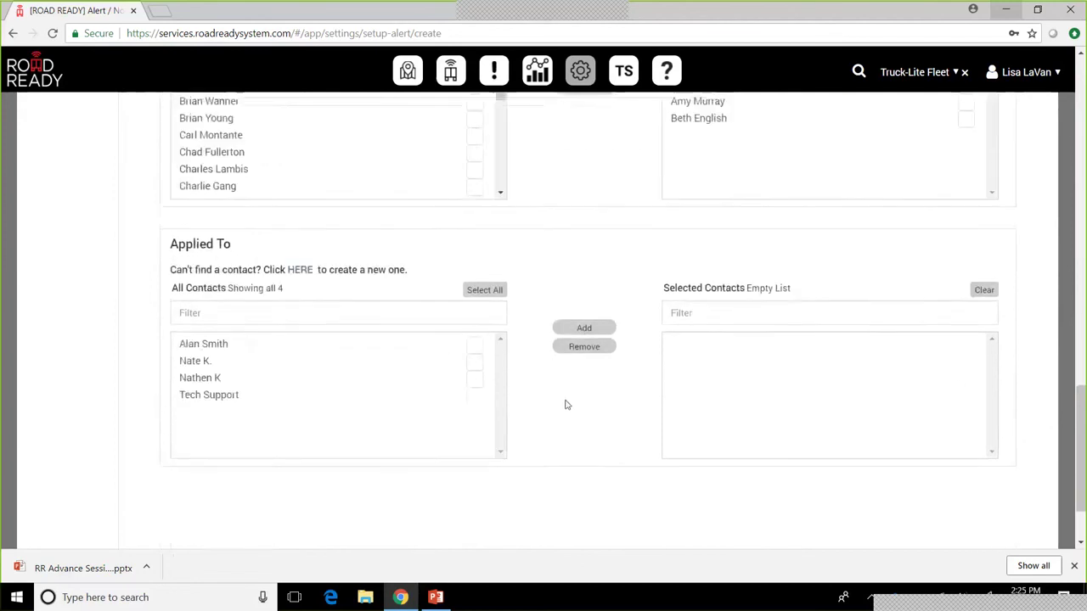
{"action": "scroll", "coordinate": [551, 351], "scroll_direction": "down", "scroll_amount": 2}
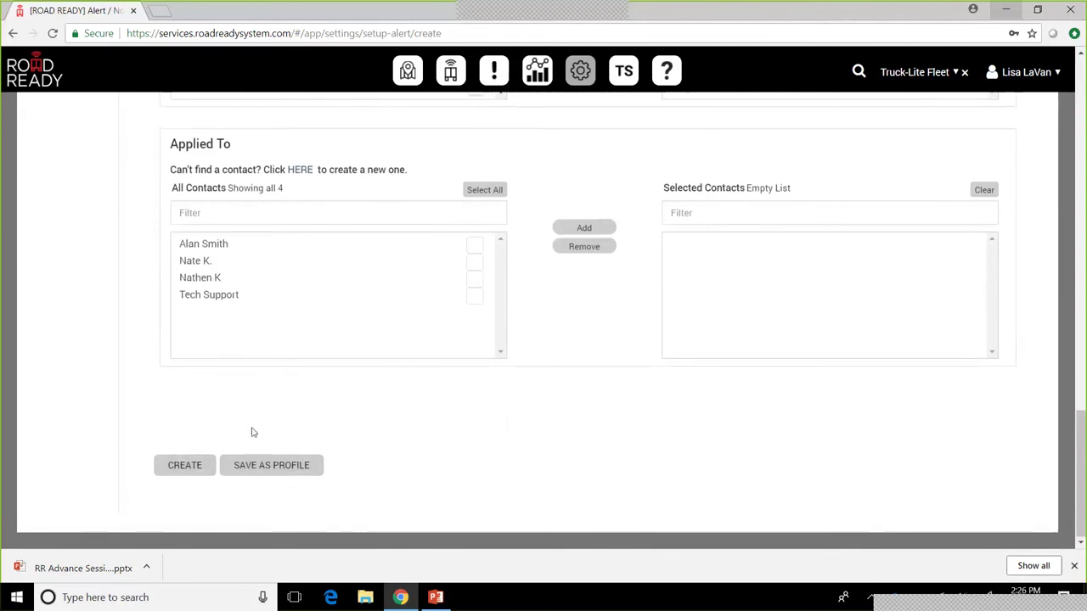
{"action": "scroll", "coordinate": [252, 432], "scroll_direction": "up", "scroll_amount": 3}
{"action": "scroll", "coordinate": [252, 432], "scroll_direction": "down", "scroll_amount": 2}
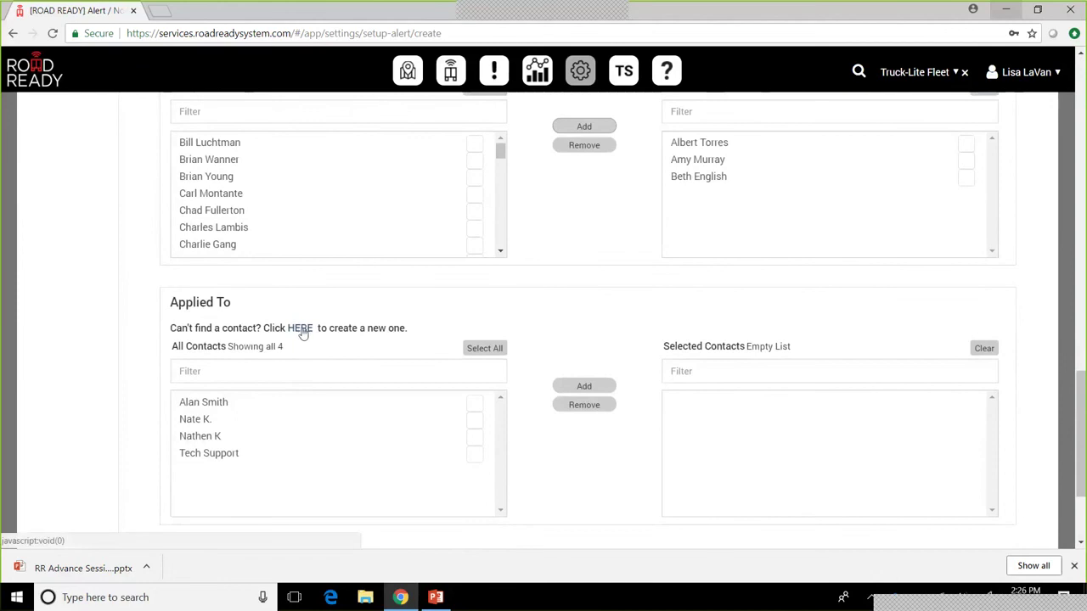
{"action": "scroll", "coordinate": [299, 333], "scroll_direction": "up", "scroll_amount": 2}
{"action": "scroll", "coordinate": [298, 335], "scroll_direction": "down", "scroll_amount": 1}
Open the new-contact form from the alert page, then close it without adding anyone
{"action": "scroll", "coordinate": [297, 346], "scroll_direction": "down", "scroll_amount": 3}
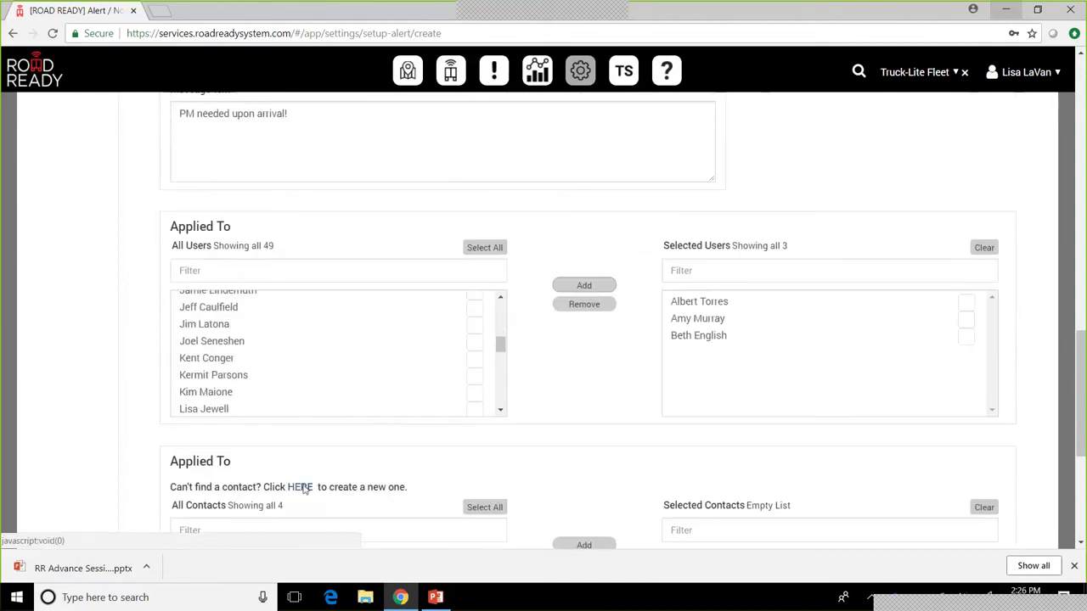
{"action": "left_click", "coordinate": [300, 487]}
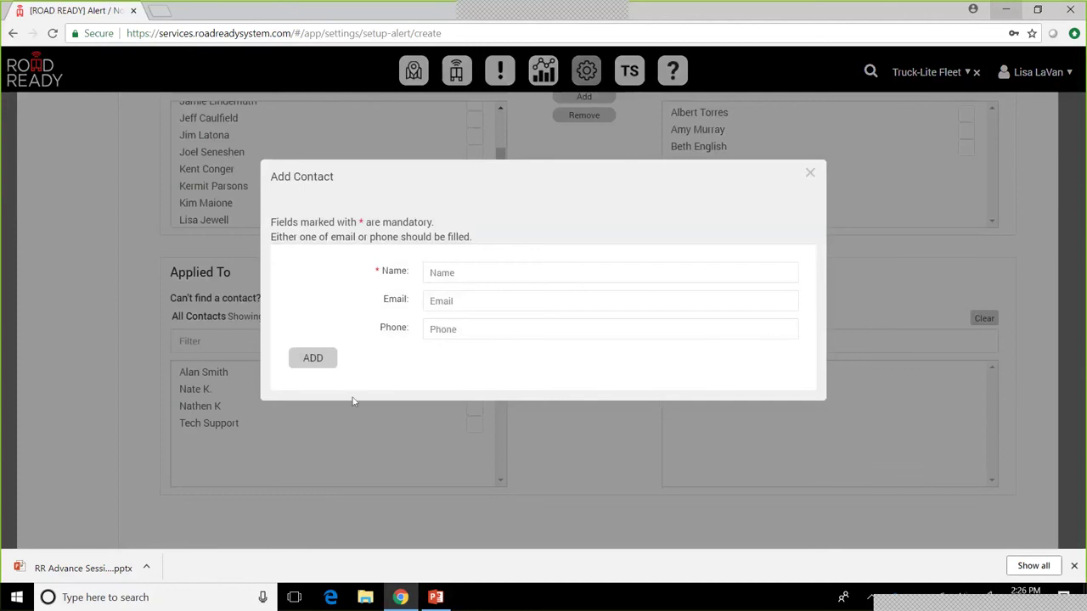
{"action": "left_click", "coordinate": [811, 176]}
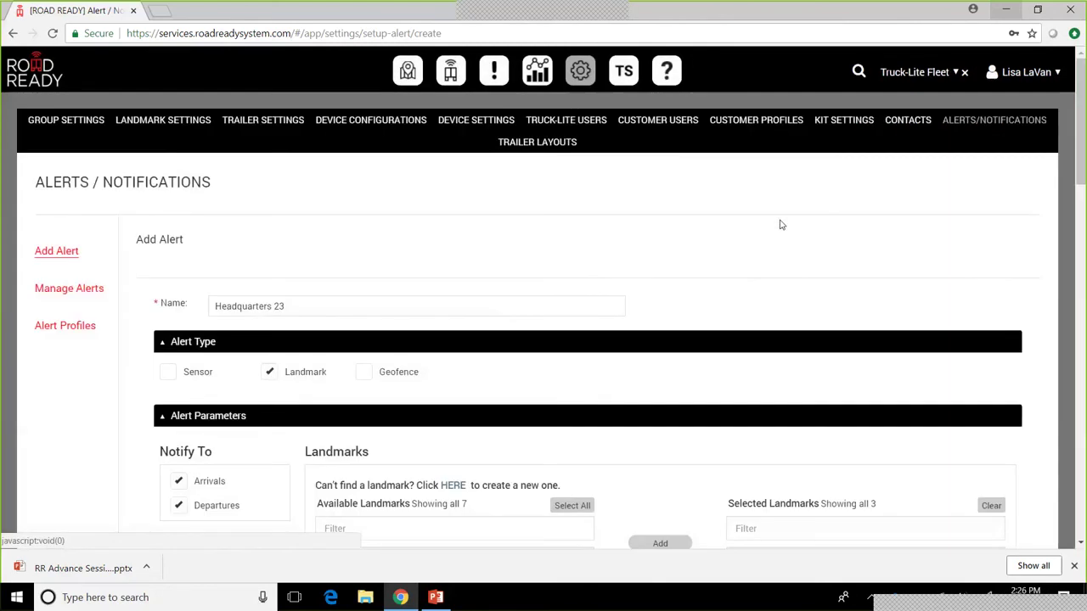
Visit Contacts and its Add Contact form, then open the Customer Users list
{"action": "left_click", "coordinate": [908, 120]}
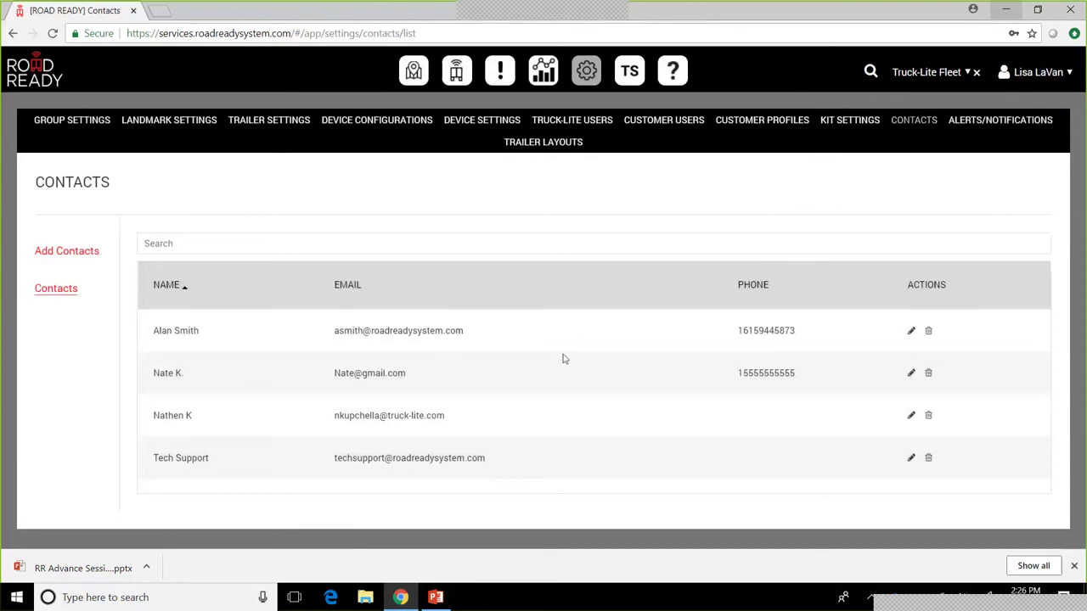
{"action": "left_click", "coordinate": [71, 255]}
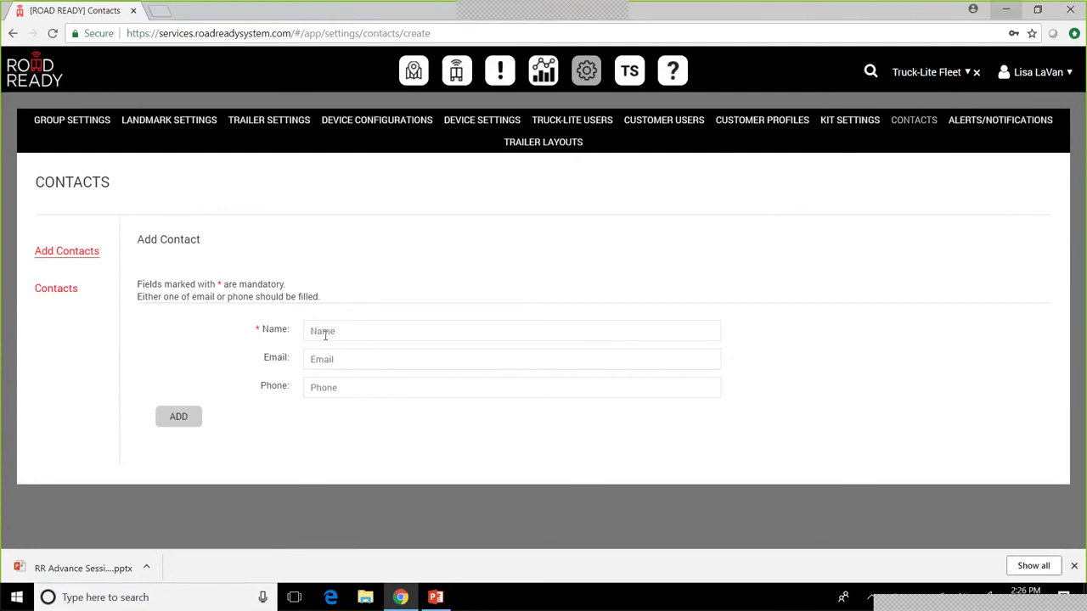
{"action": "left_click", "coordinate": [689, 126]}
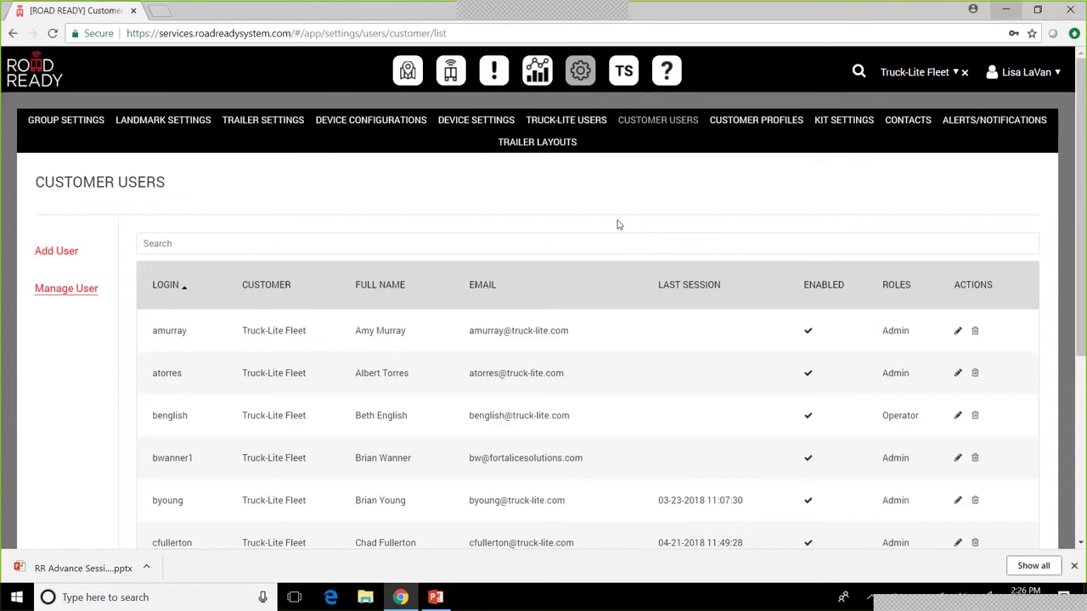
{"action": "scroll", "coordinate": [618, 224], "scroll_direction": "down", "scroll_amount": 4}
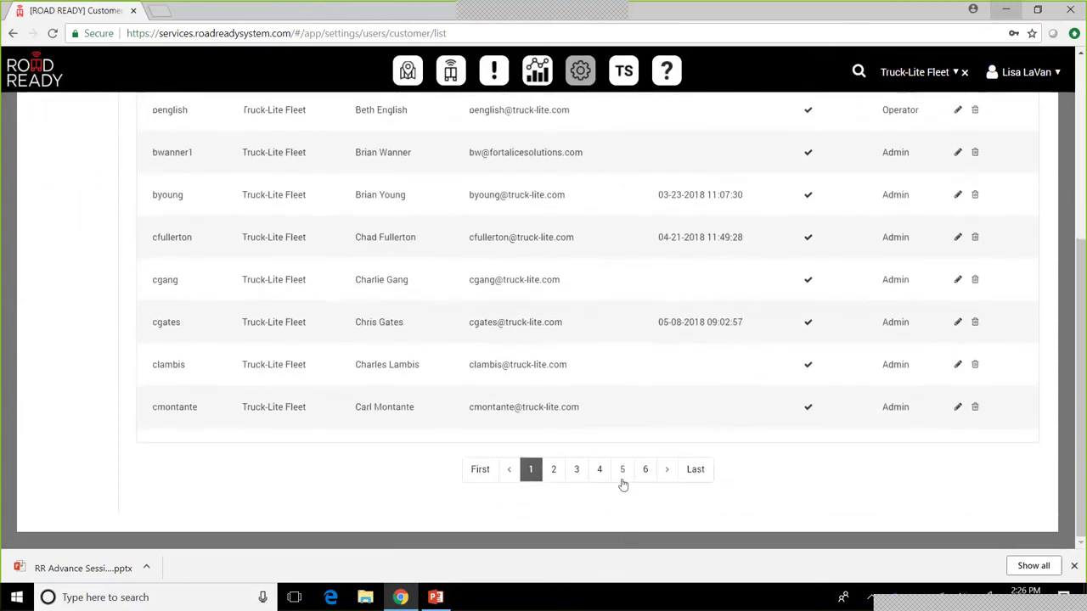
{"action": "scroll", "coordinate": [621, 483], "scroll_direction": "up", "scroll_amount": 3}
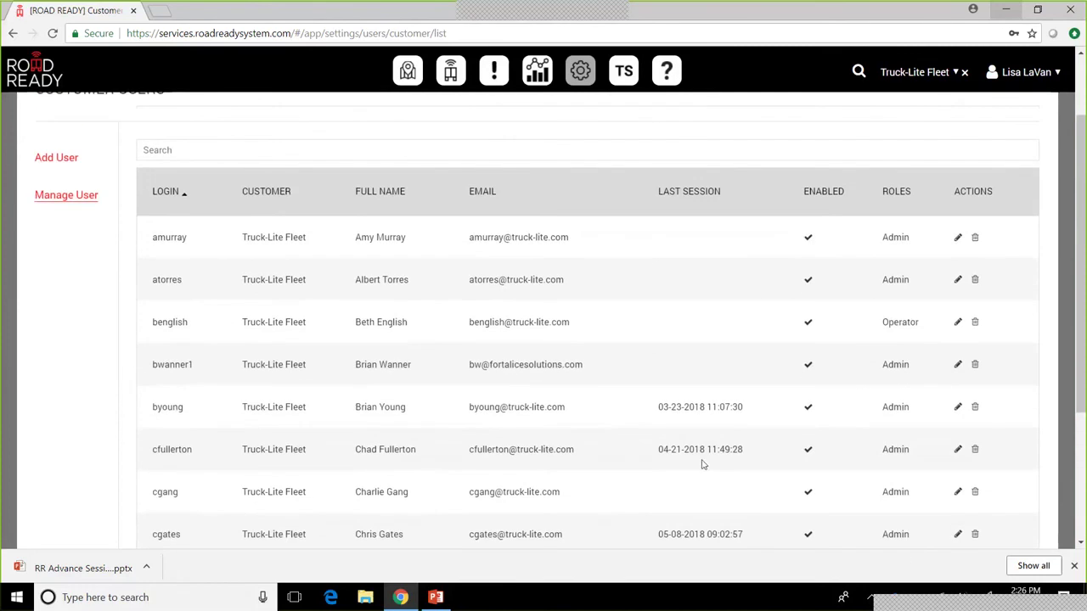
{"action": "scroll", "coordinate": [634, 214], "scroll_direction": "up", "scroll_amount": 2}
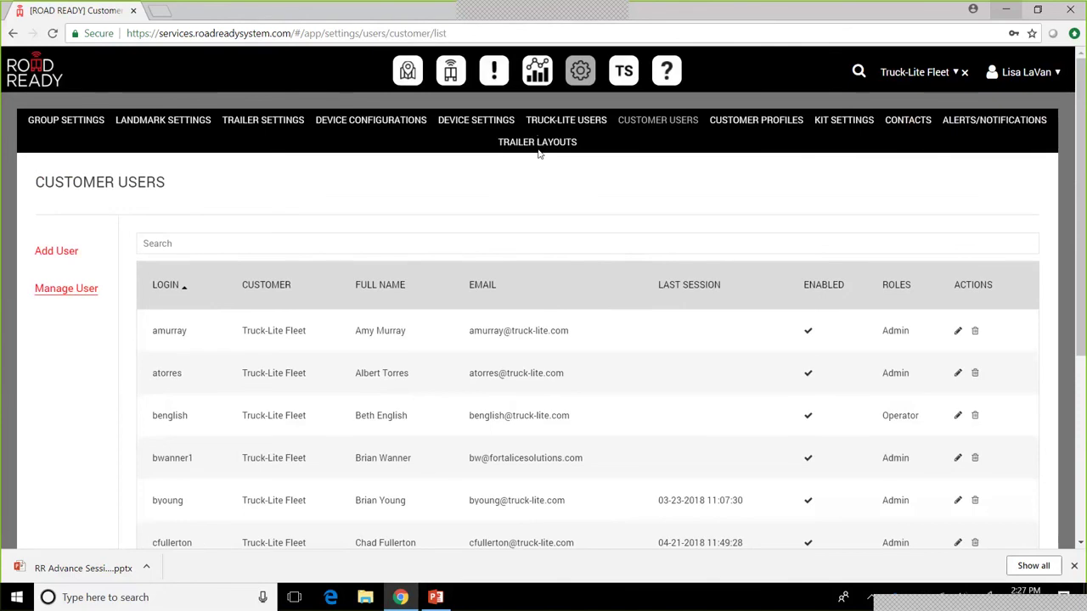
Show trailers and landmarks on the map dashboard and view the Coudersport landmark details
{"action": "left_click", "coordinate": [411, 72]}
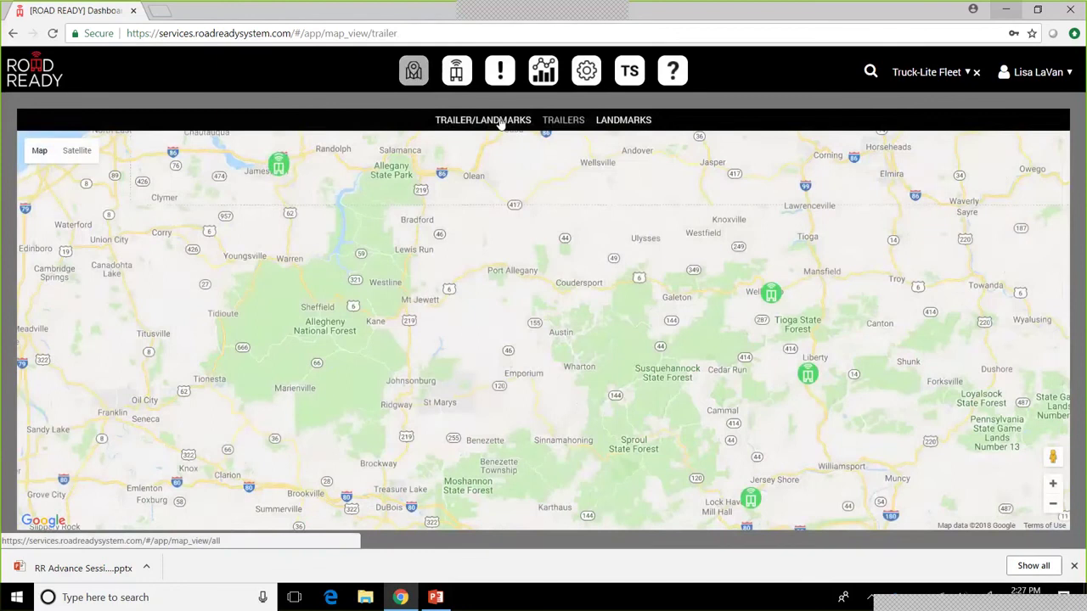
{"action": "left_click", "coordinate": [501, 122]}
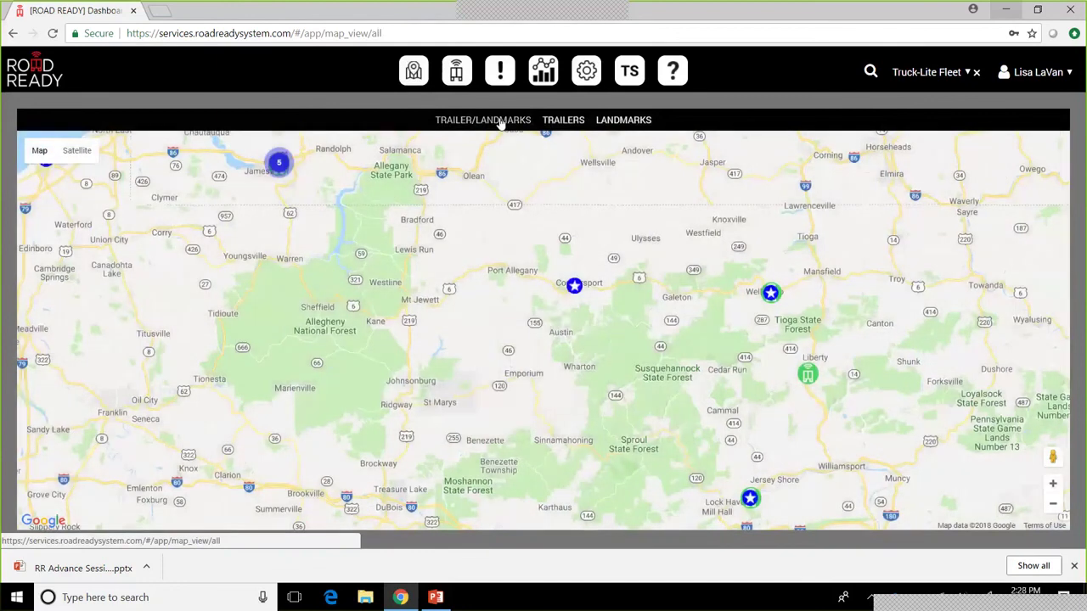
{"action": "left_click", "coordinate": [575, 285]}
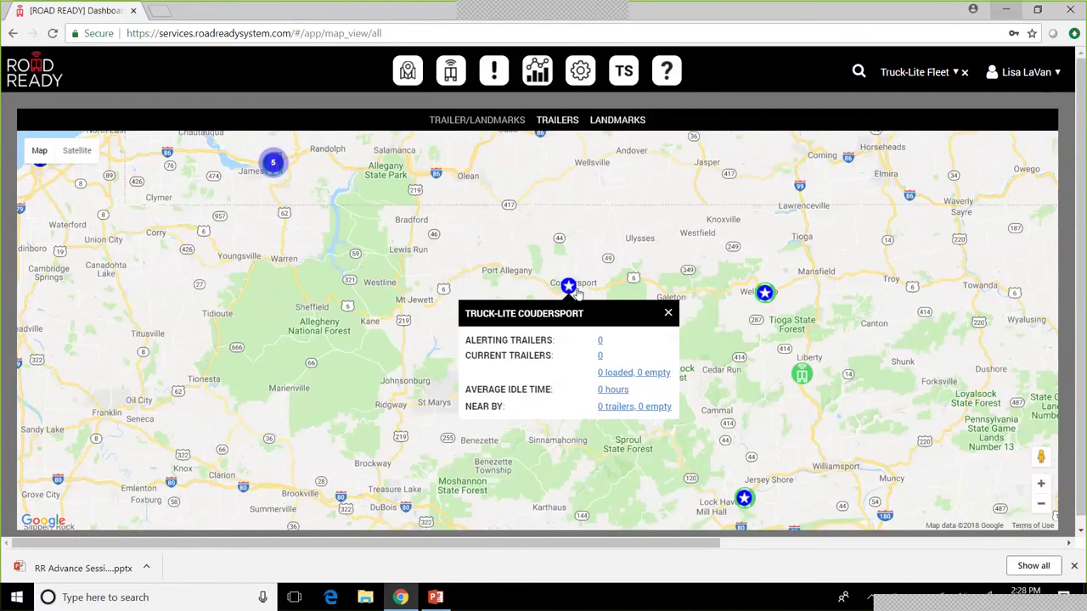
Open the Submit Your Request support page, then close Chrome and the PowerPoint presentation
{"action": "left_click", "coordinate": [667, 74]}
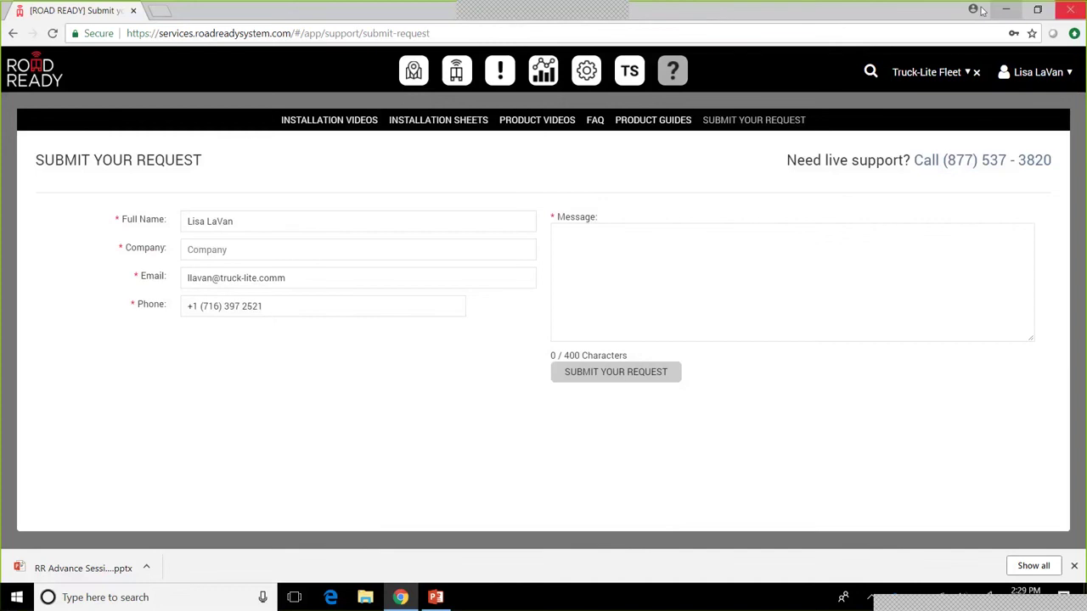
{"action": "left_click", "coordinate": [1071, 10]}
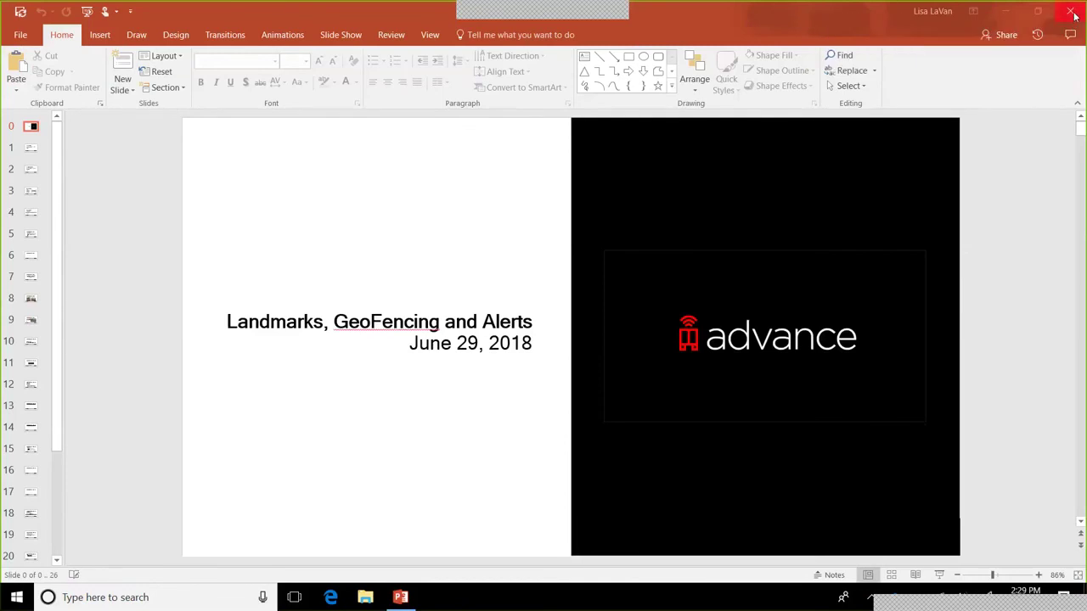
{"action": "left_click", "coordinate": [1072, 12]}
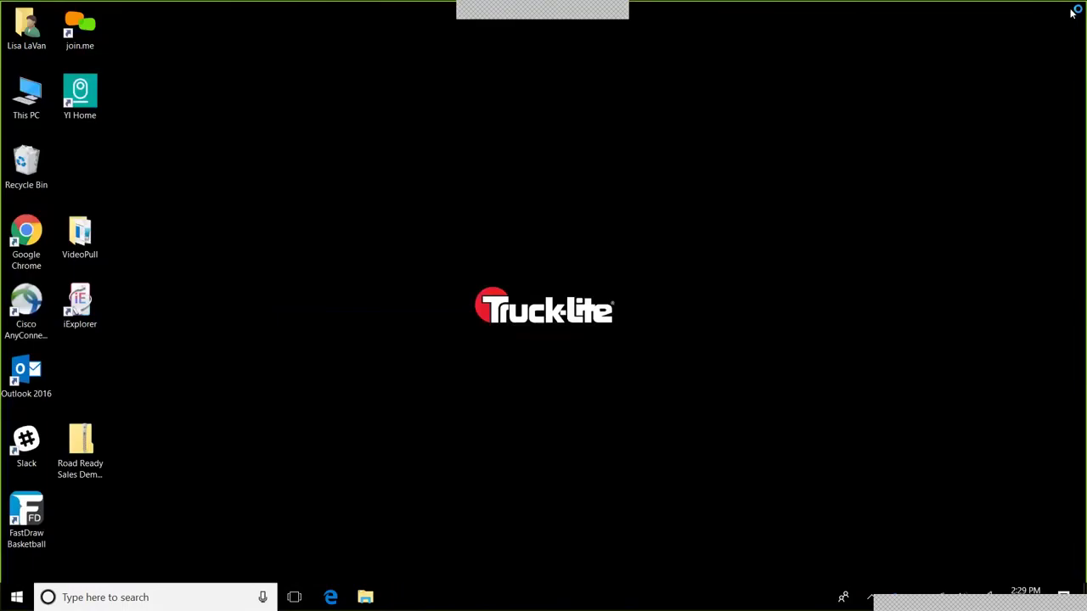